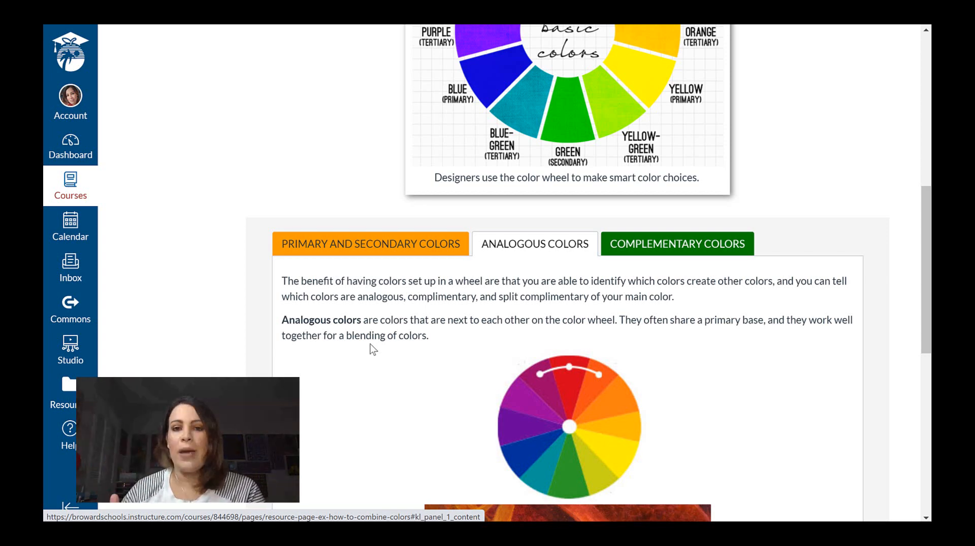
Examine the example page's Analogous Colors section and try both the Analogous Colors and Complementary Colors answers in its Quick Check.
{"action": "scroll", "coordinate": [374, 349], "scroll_direction": "down", "scroll_amount": 3}
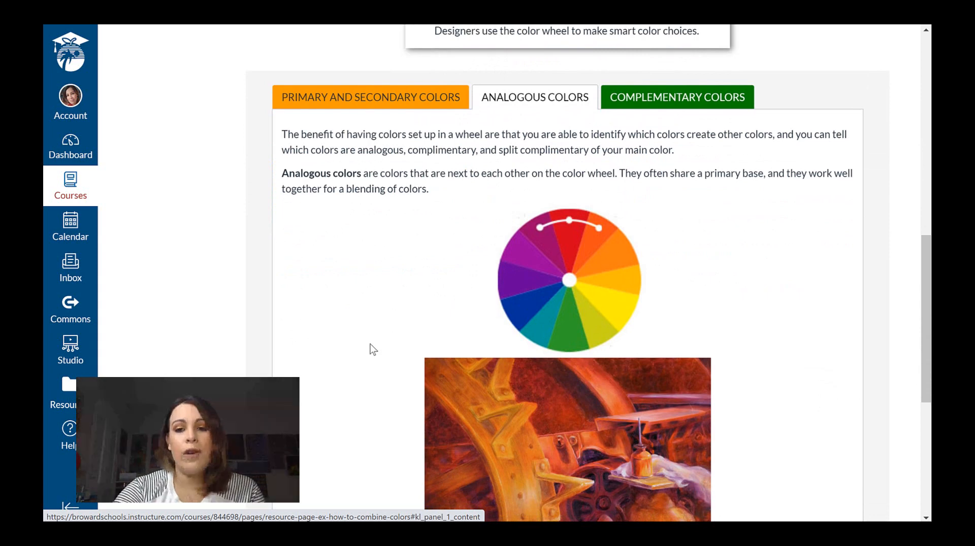
{"action": "scroll", "coordinate": [373, 349], "scroll_direction": "down", "scroll_amount": 6}
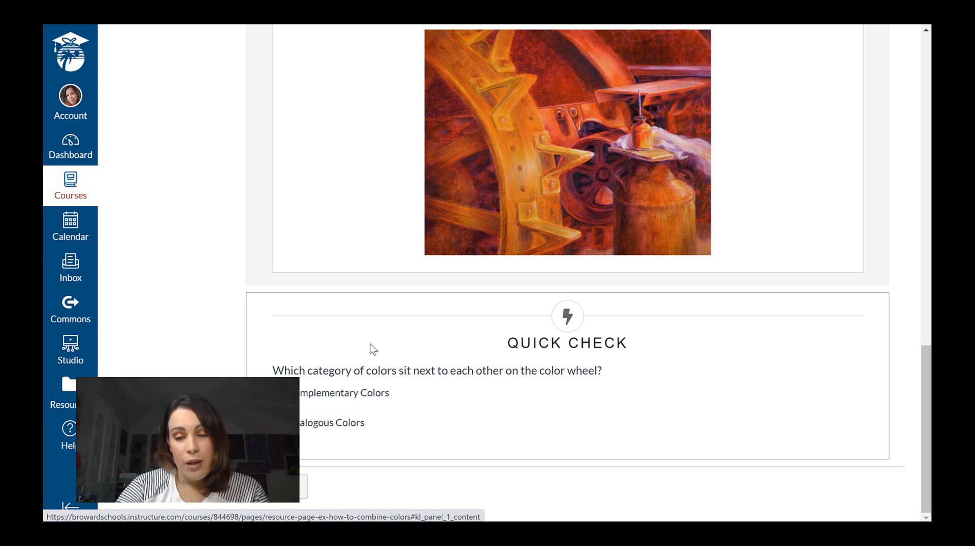
{"action": "scroll", "coordinate": [374, 349], "scroll_direction": "up", "scroll_amount": 2}
{"action": "scroll", "coordinate": [373, 350], "scroll_direction": "down", "scroll_amount": 2}
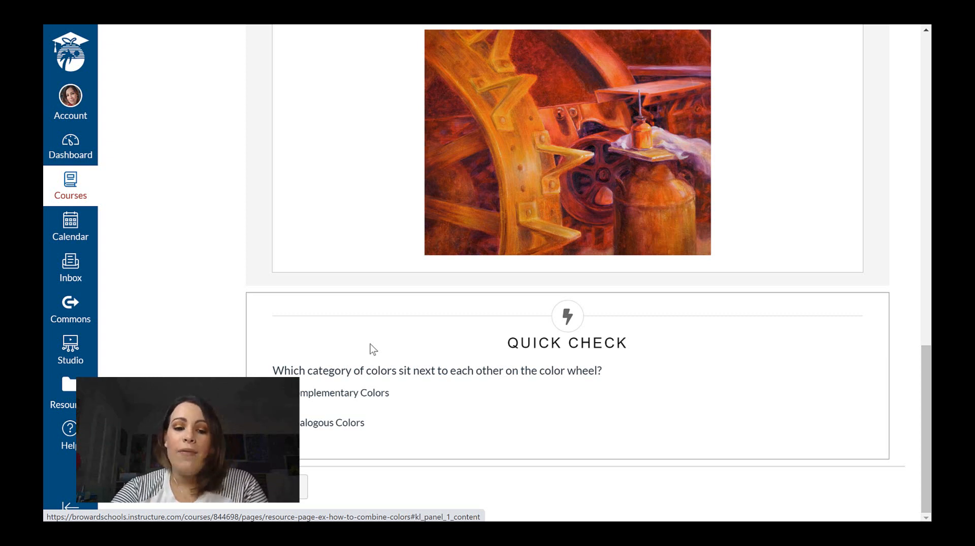
{"action": "key", "text": "space"}
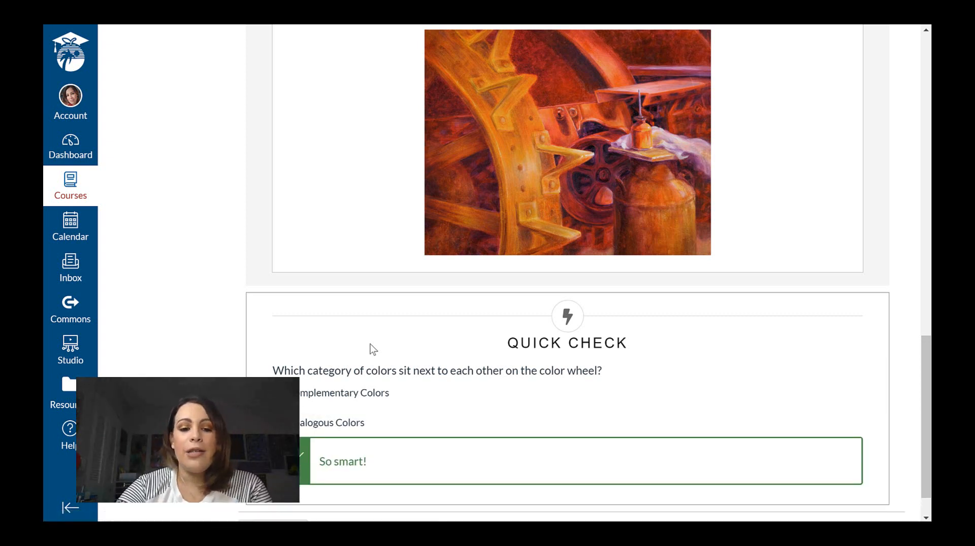
{"action": "scroll", "coordinate": [373, 350], "scroll_direction": "down", "scroll_amount": 1}
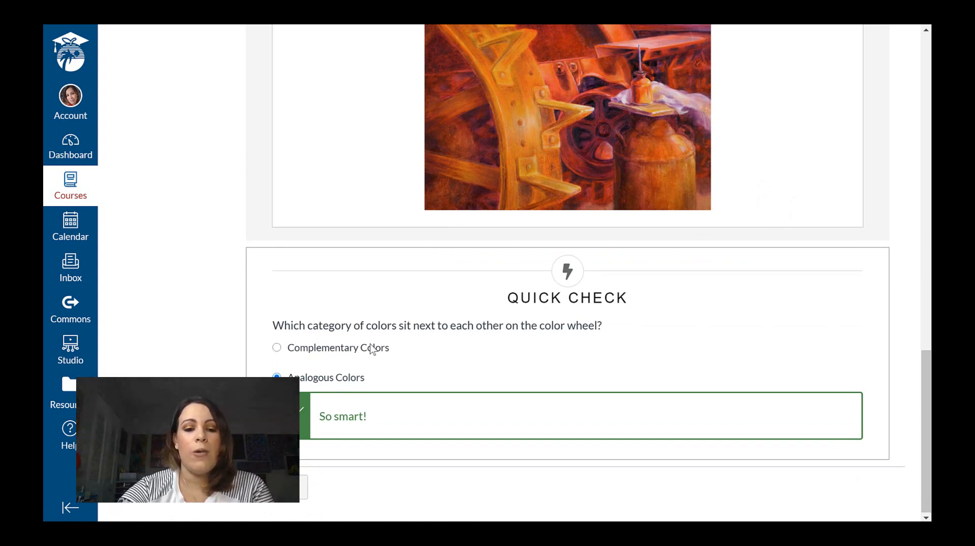
{"action": "left_click", "coordinate": [372, 350]}
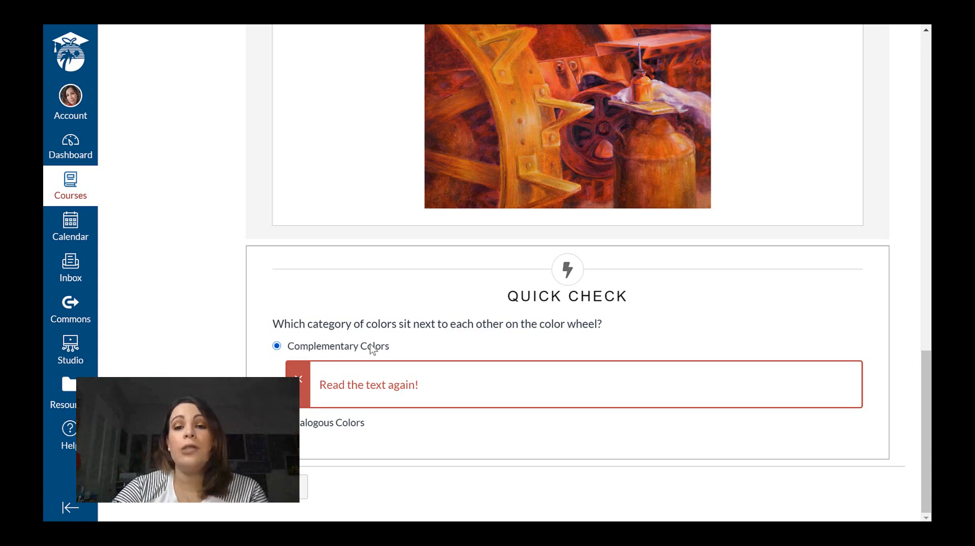
{"action": "scroll", "coordinate": [372, 350], "scroll_direction": "up", "scroll_amount": 15}
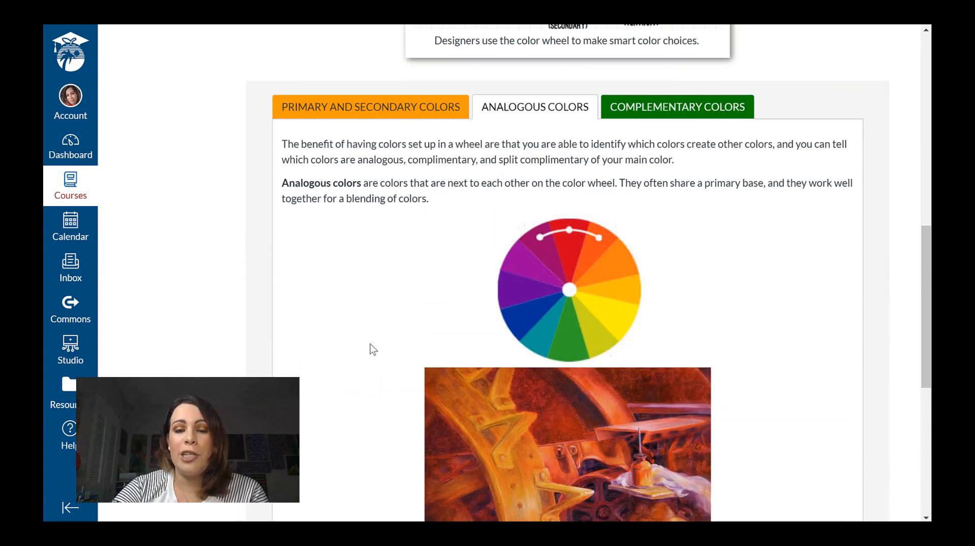
{"action": "scroll", "coordinate": [373, 351], "scroll_direction": "up", "scroll_amount": 2}
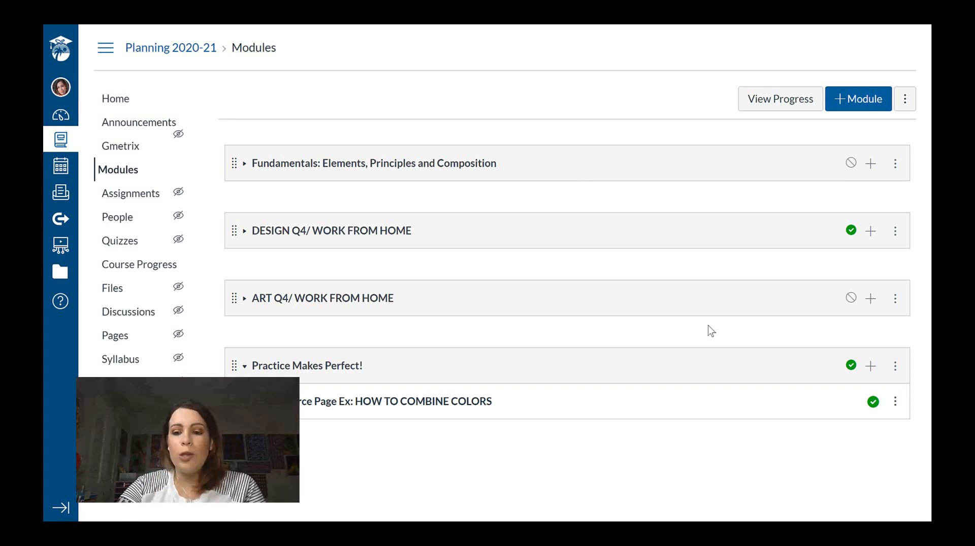
Start adding an item to the Practice Makes Perfect! module, choosing Page as the type and New Page as the source.
{"action": "left_click", "coordinate": [870, 366]}
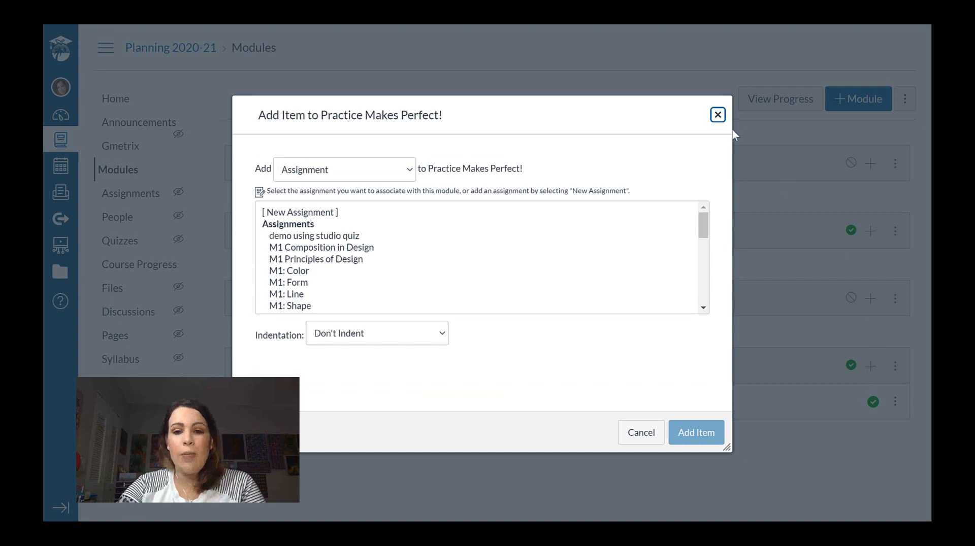
{"action": "left_click", "coordinate": [366, 163]}
{"action": "left_click", "coordinate": [369, 170]}
{"action": "left_click", "coordinate": [369, 170]}
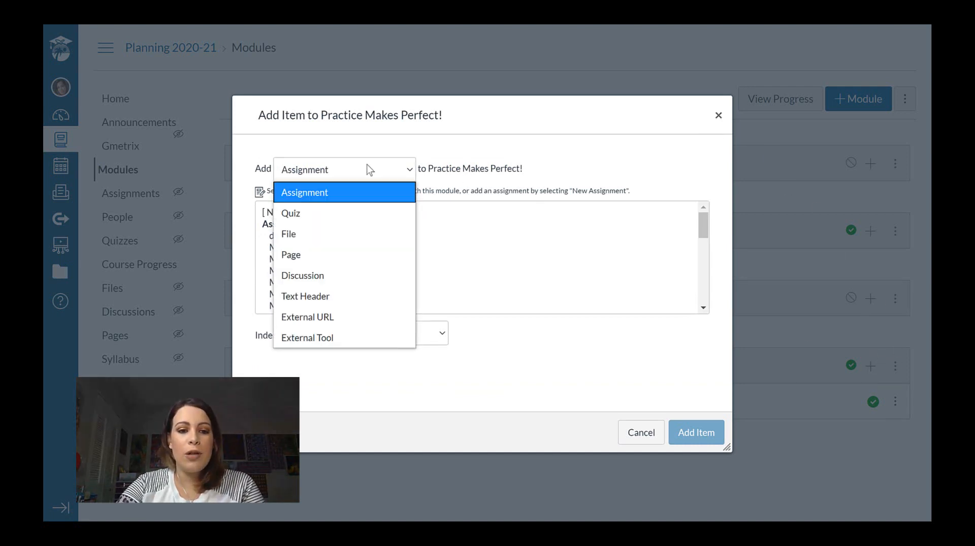
{"action": "left_click", "coordinate": [368, 257]}
{"action": "left_click", "coordinate": [285, 213]}
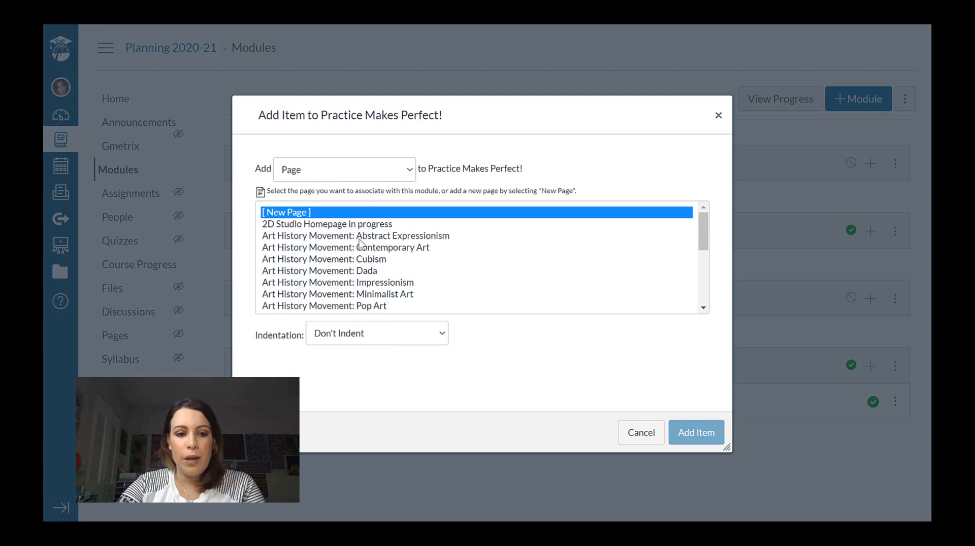
Name the new page "Elements of Art Resource Page" and add it to the module.
{"action": "left_click", "coordinate": [391, 333]}
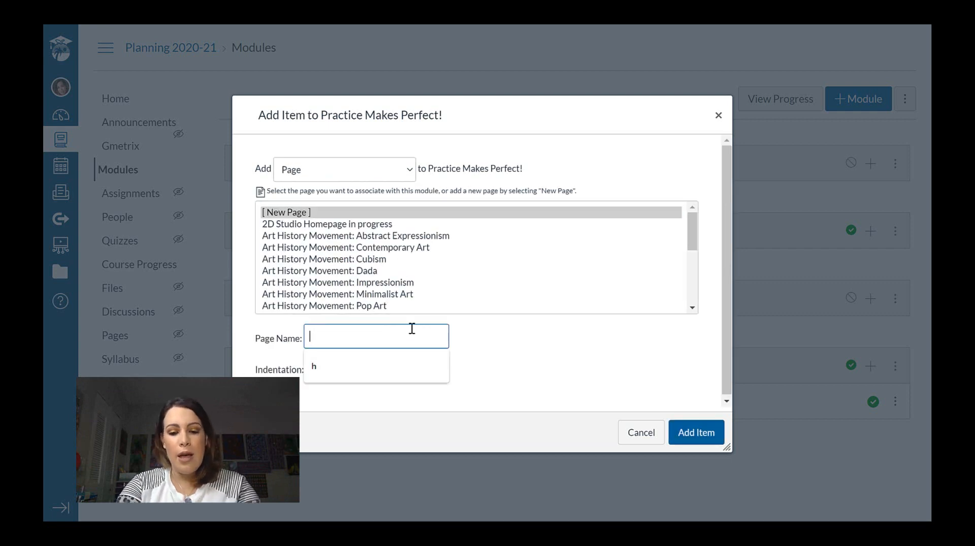
{"action": "type", "text": "Elements of Art Resrou"}
{"action": "key", "text": "BackSpace"}
{"action": "key", "text": "BackSpace"}
{"action": "key", "text": "BackSpace"}
{"action": "type", "text": "ource Page"}
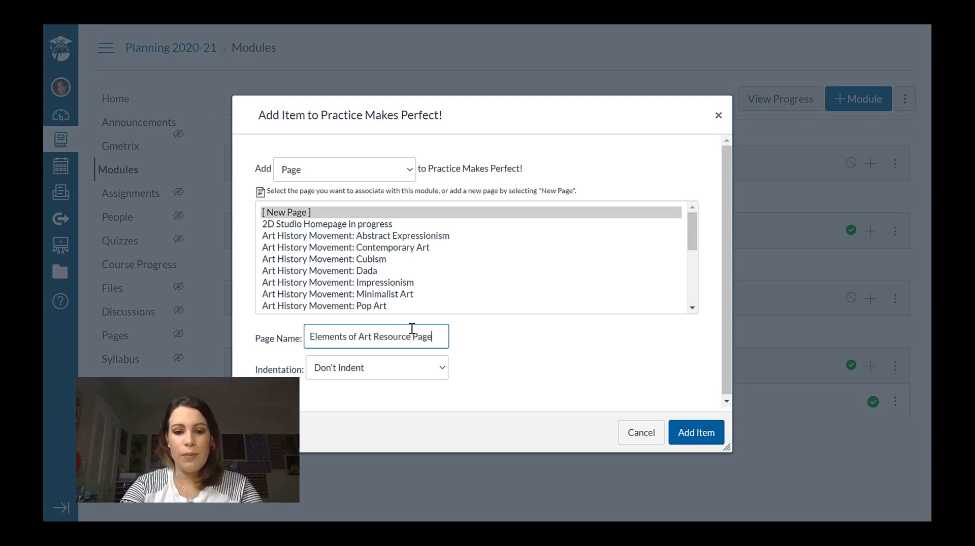
{"action": "key", "text": "Return"}
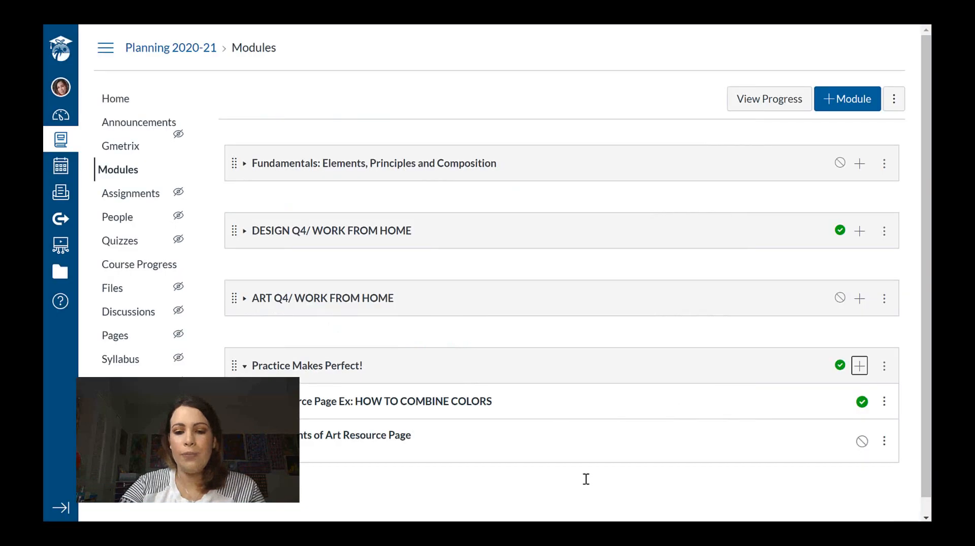
Open the Elements of Art Resource Page for editing and apply the Flat Sections theme.
{"action": "left_click", "coordinate": [378, 439]}
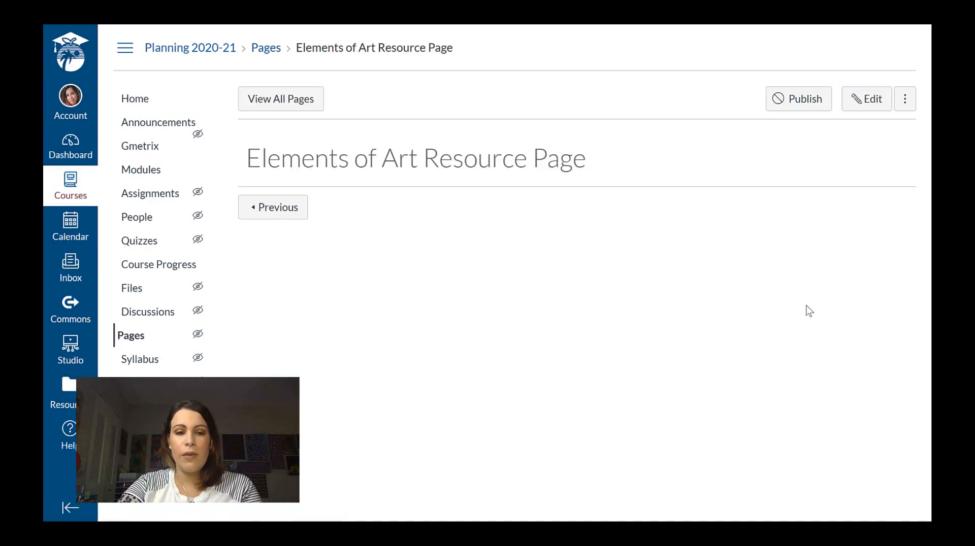
{"action": "left_click", "coordinate": [879, 104]}
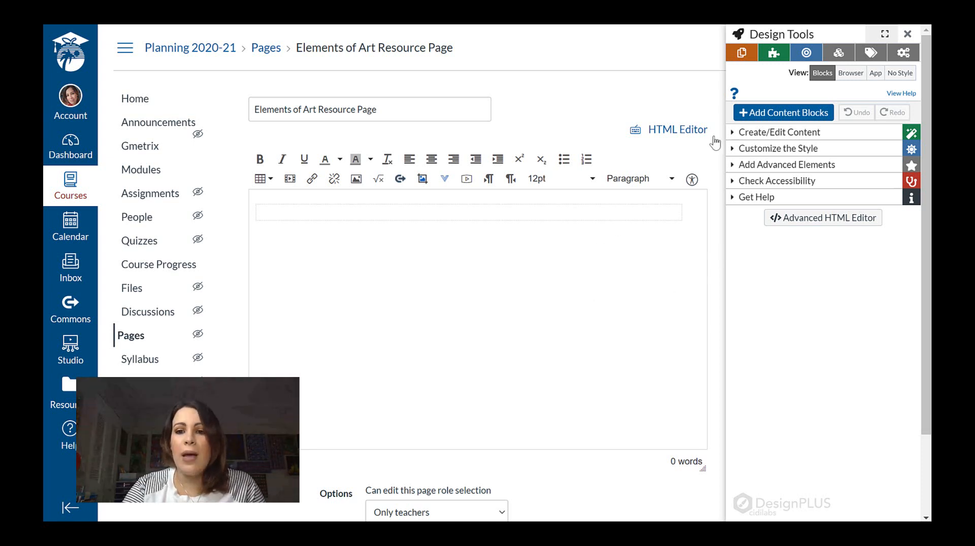
{"action": "left_click", "coordinate": [748, 133]}
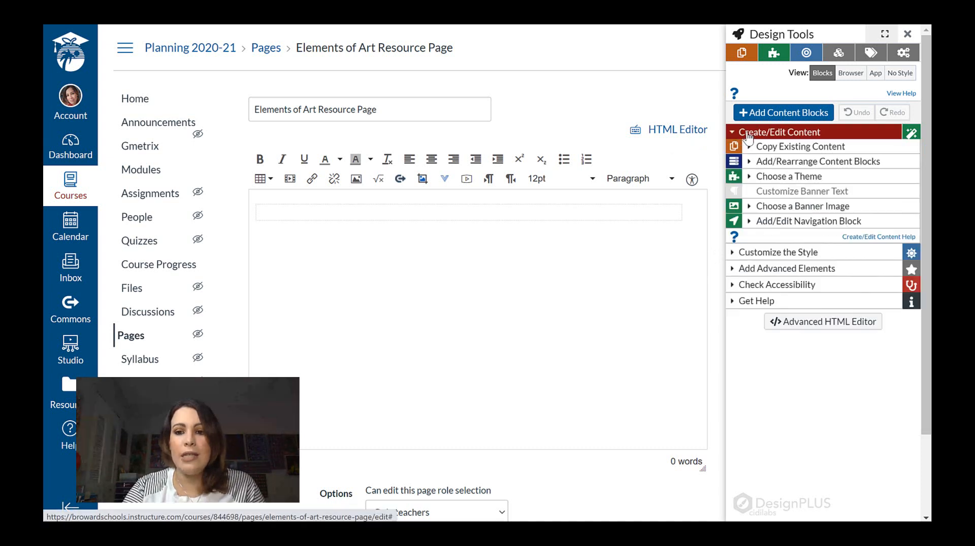
{"action": "left_click", "coordinate": [759, 177]}
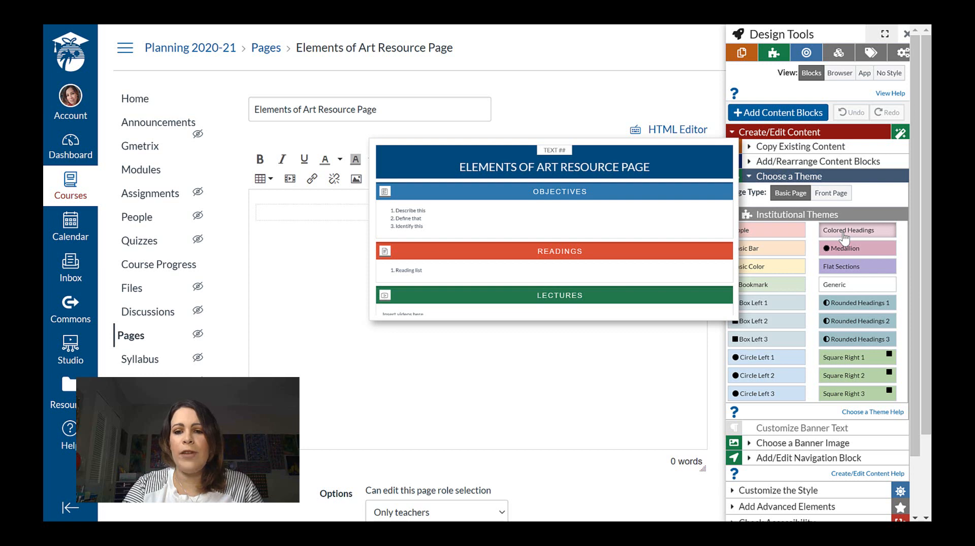
{"action": "left_click", "coordinate": [841, 269]}
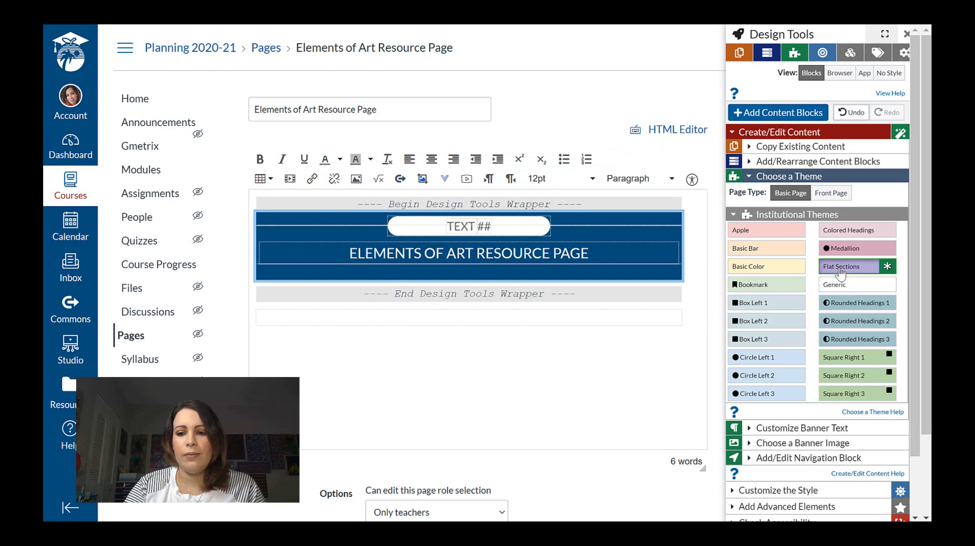
Replace the word RESOURCE with INTRODUCTION in the page's banner title.
{"action": "left_click", "coordinate": [594, 253]}
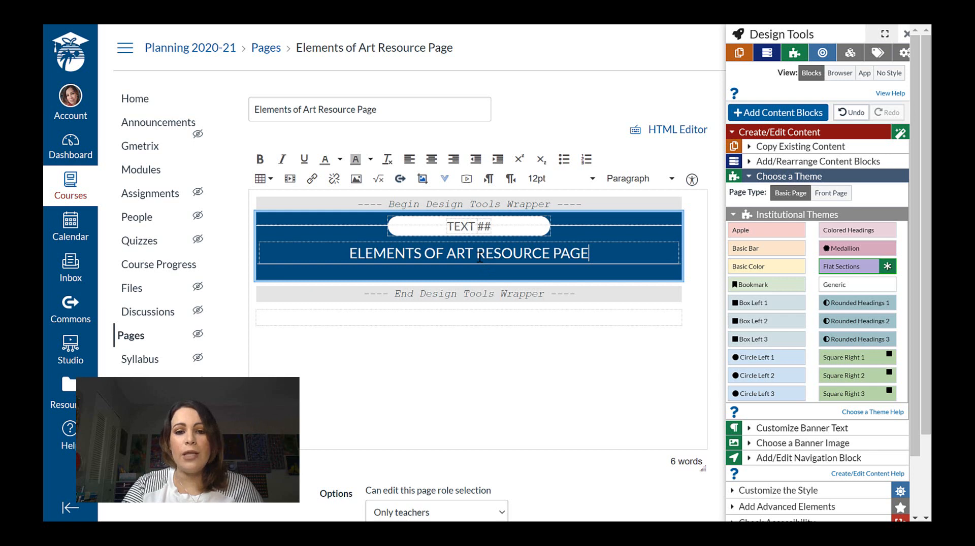
{"action": "left_click_drag", "start_coordinate": [590, 253], "coordinate": [479, 256]}
{"action": "left_click", "coordinate": [508, 258]}
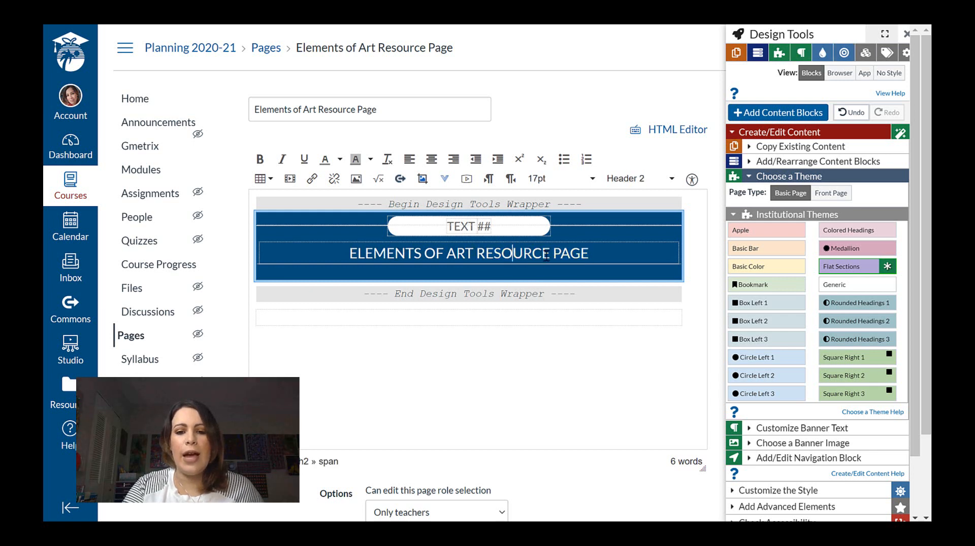
{"action": "left_click_drag", "start_coordinate": [553, 255], "coordinate": [475, 253]}
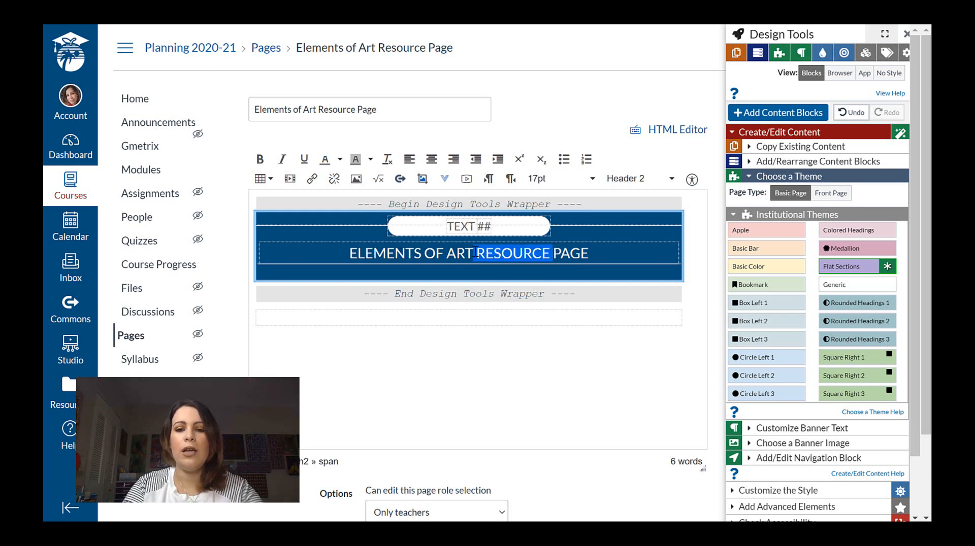
{"action": "key", "text": "BackSpace"}
{"action": "type", "text": "INTRODUCTION"}
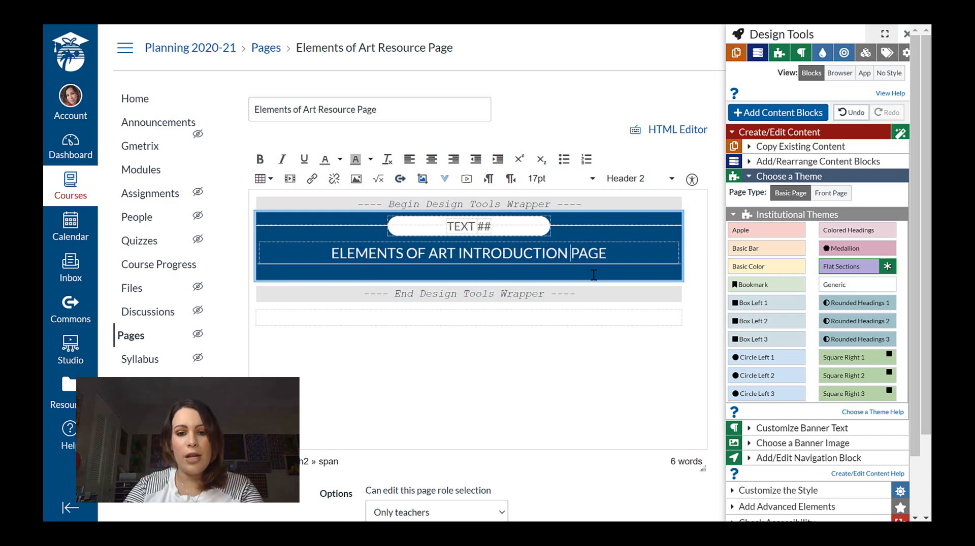
Replace the placeholder text above the banner title with "ART 2D".
{"action": "left_click", "coordinate": [490, 227]}
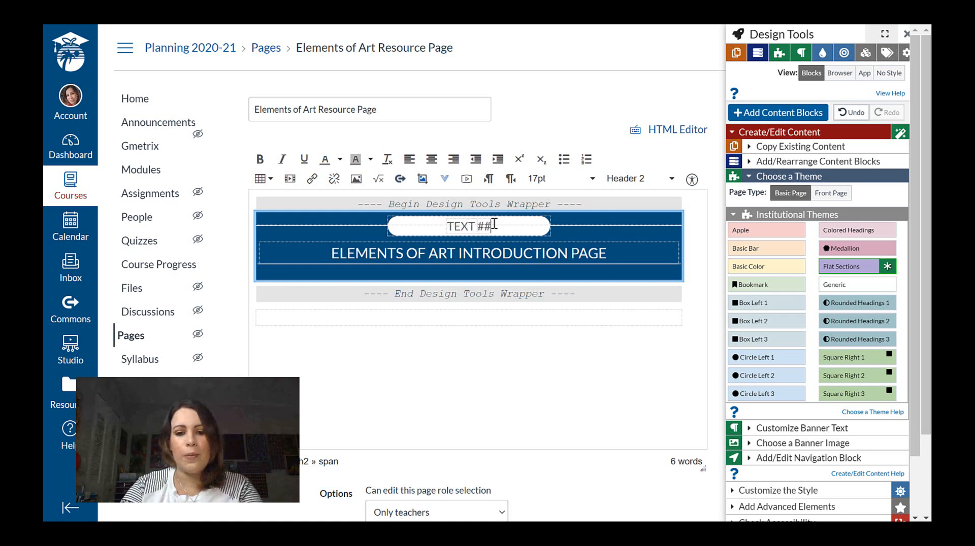
{"action": "key", "text": "BackSpace"}
{"action": "key", "text": "BackSpace"}
{"action": "key", "text": "BackSpace"}
{"action": "key", "text": "BackSpace"}
{"action": "key", "text": "BackSpace"}
{"action": "key", "text": "BackSpace"}
{"action": "key", "text": "BackSpace"}
{"action": "type", "text": "ART 2D"}
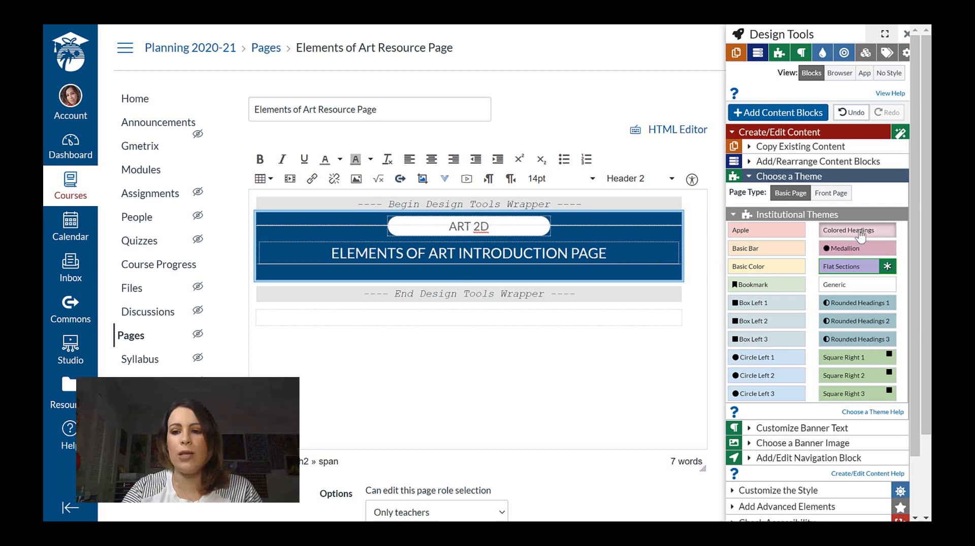
Add a new content block titled "Learning about the elements of art" below the page banner.
{"action": "mouse_move", "coordinate": [860, 235]}
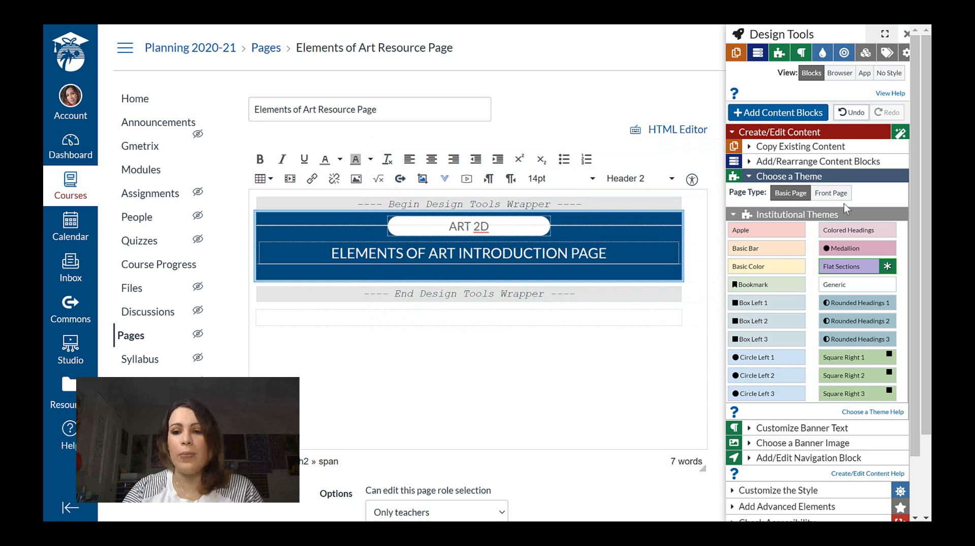
{"action": "left_click", "coordinate": [847, 178]}
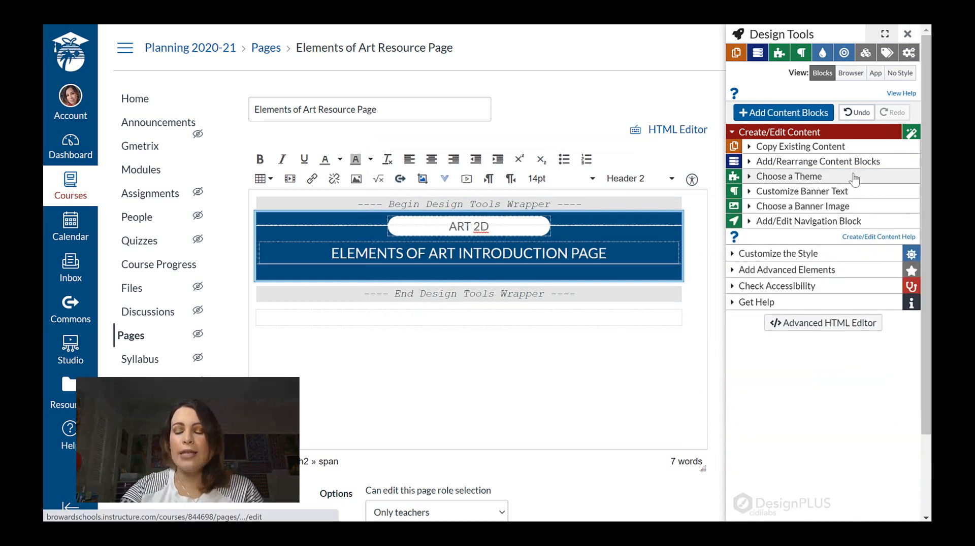
{"action": "left_click", "coordinate": [810, 133]}
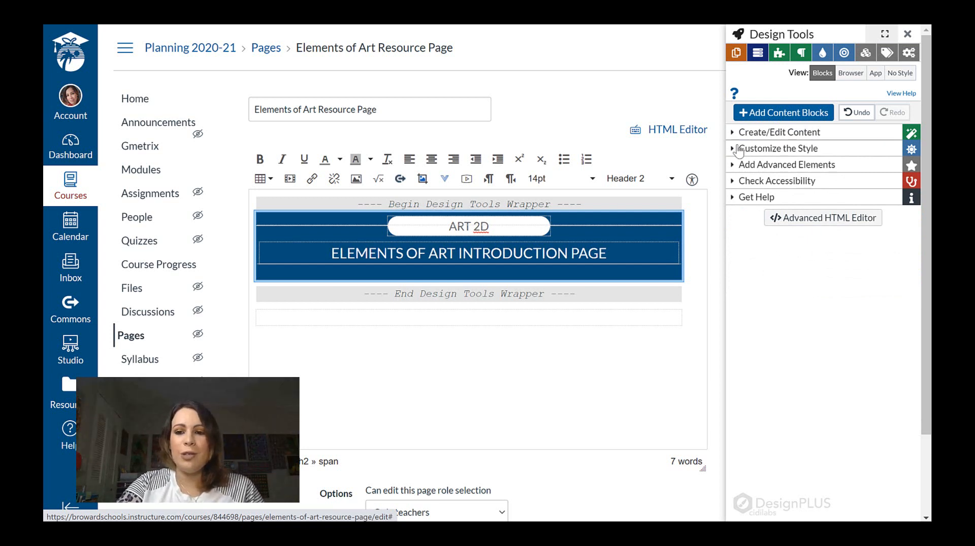
{"action": "left_click", "coordinate": [769, 118]}
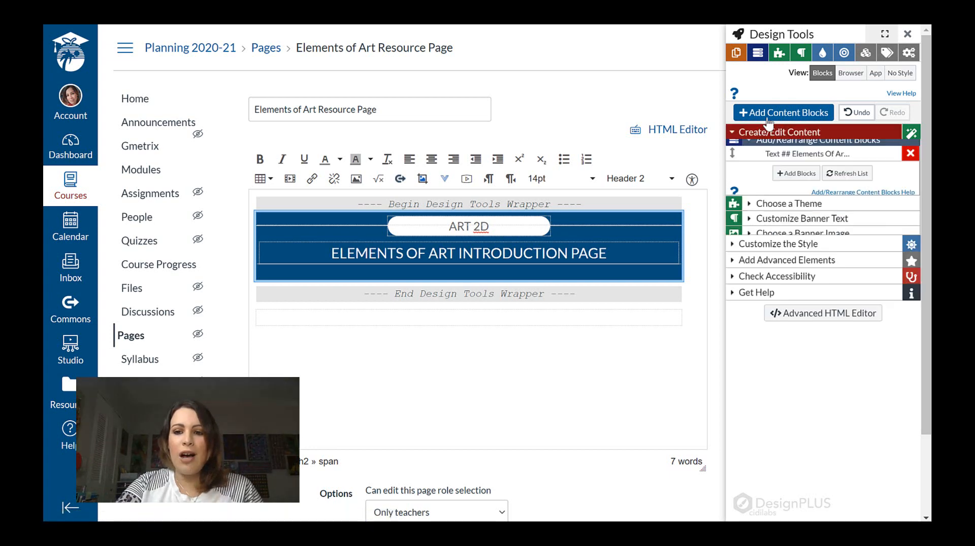
{"action": "left_click", "coordinate": [800, 197]}
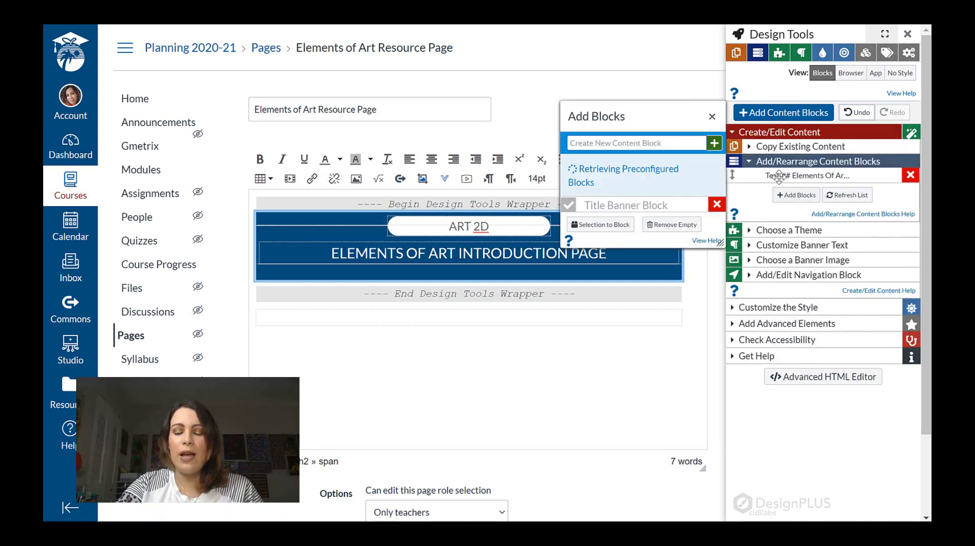
{"action": "scroll", "coordinate": [795, 176], "scroll_direction": "down", "scroll_amount": 1}
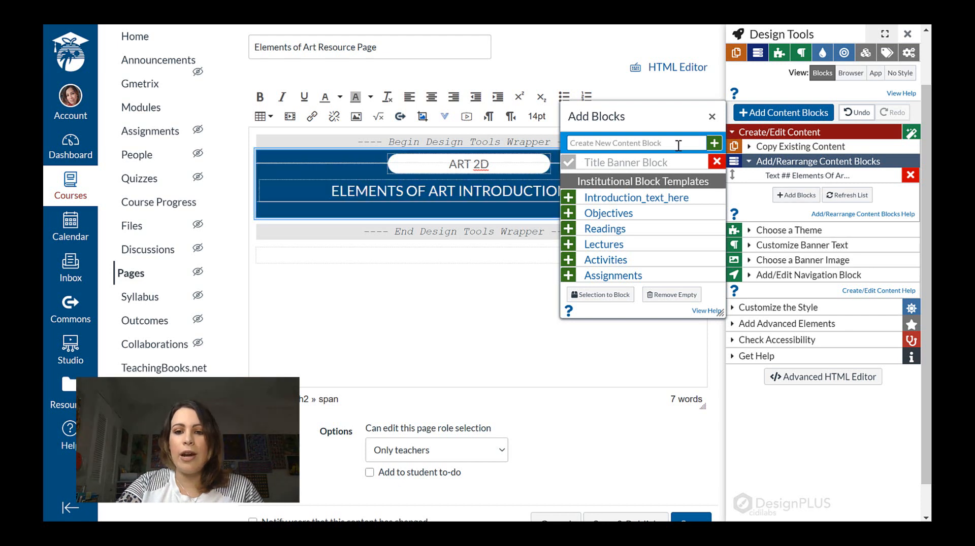
{"action": "type", "text": "E"}
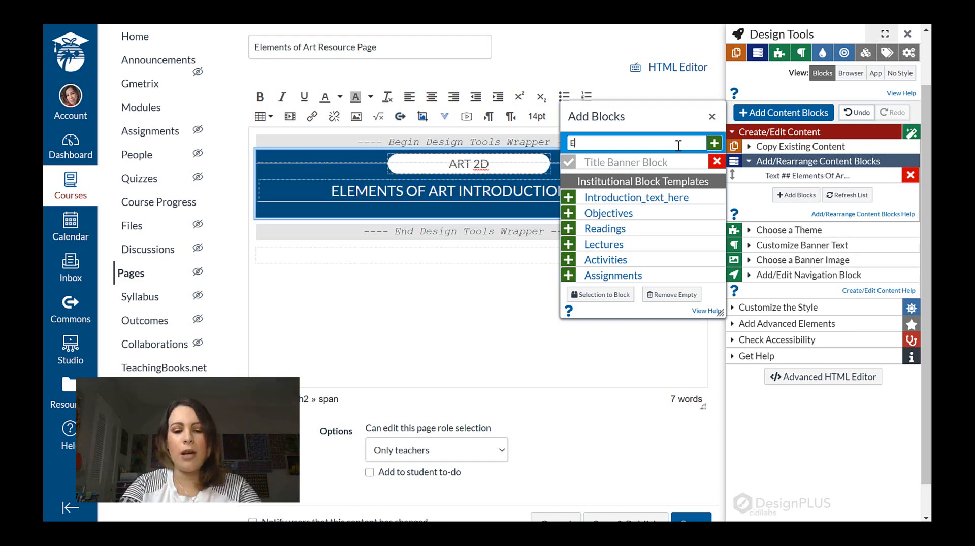
{"action": "key", "text": "BackSpace"}
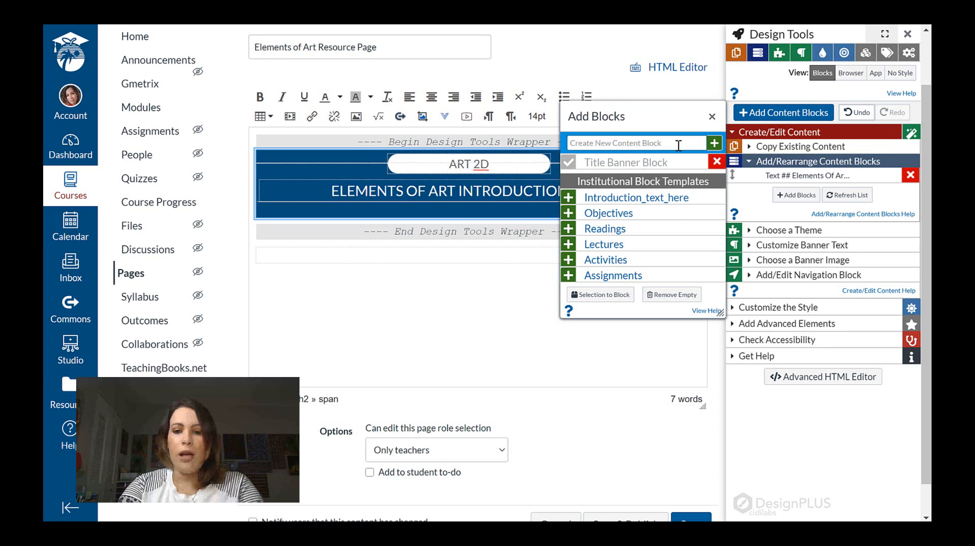
{"action": "type", "text": "Learning a"}
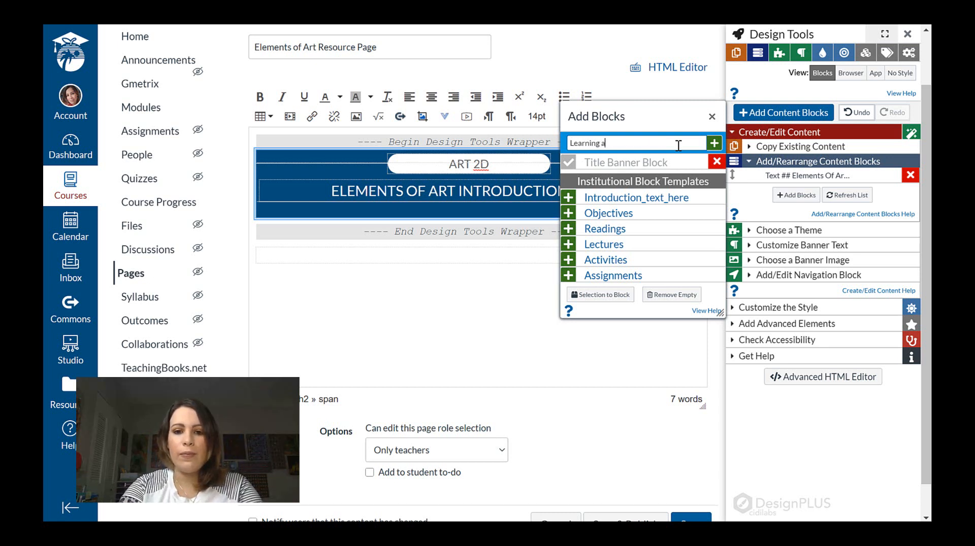
{"action": "type", "text": "bout the elements"}
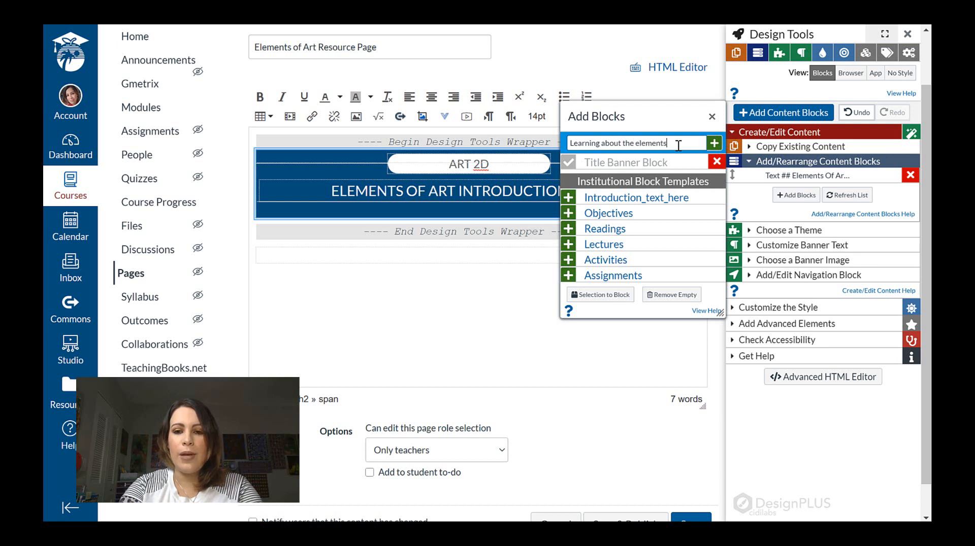
{"action": "type", "text": " of tart"}
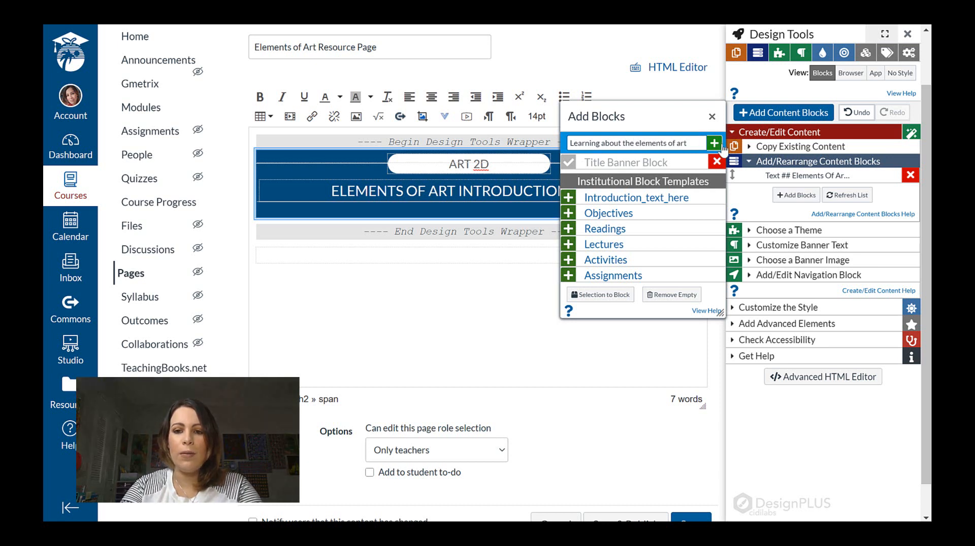
{"action": "key", "text": "Return"}
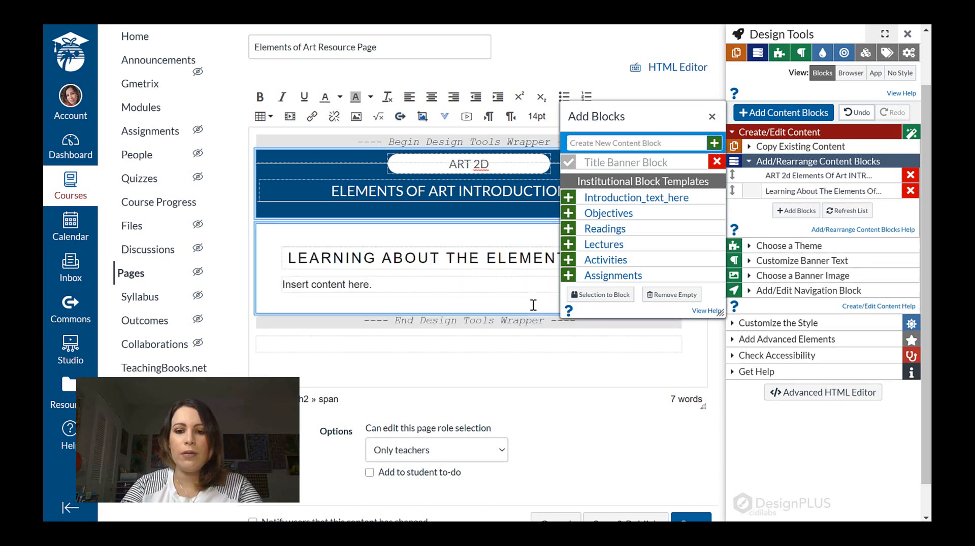
{"action": "left_click", "coordinate": [711, 117]}
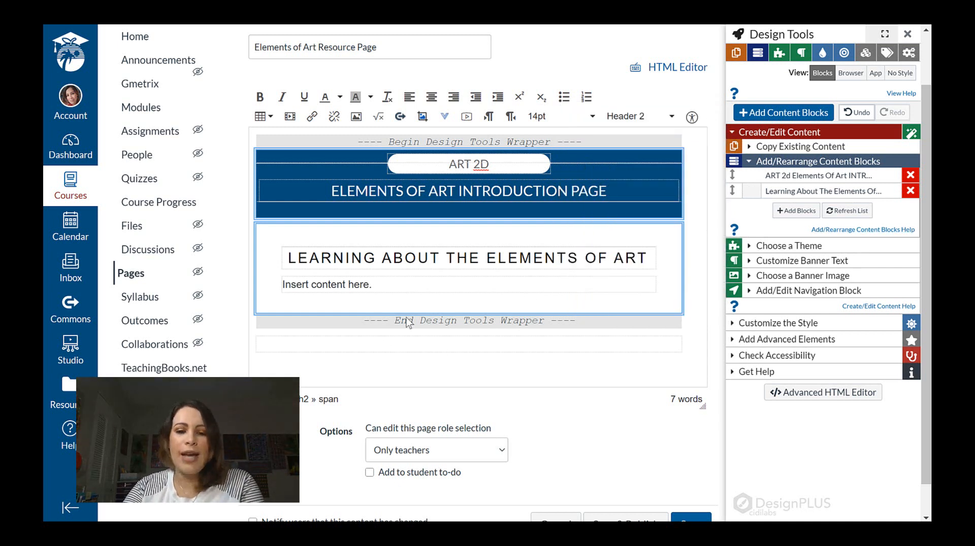
Search the custom icons for "art" and assign the paint palette icon to the new content block.
{"action": "left_click", "coordinate": [752, 194]}
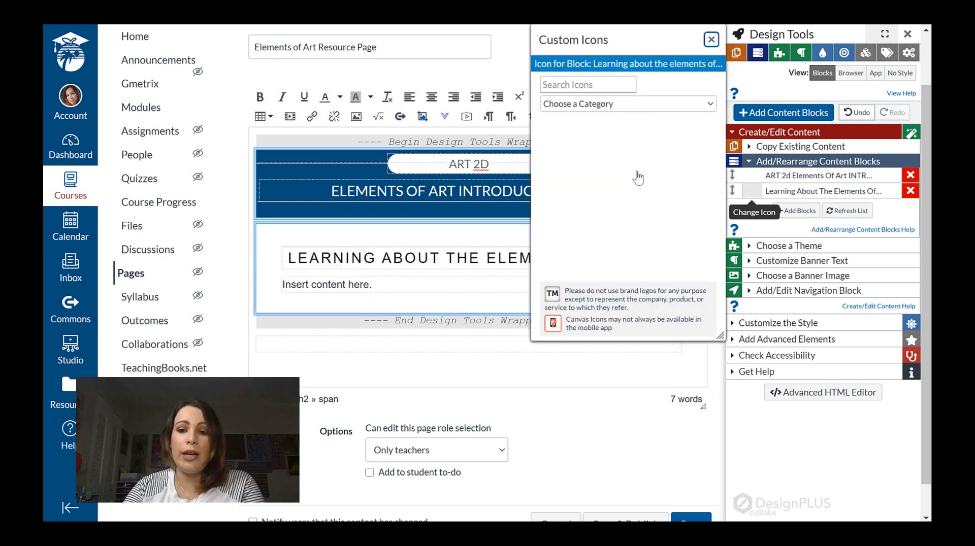
{"action": "left_click", "coordinate": [612, 82]}
{"action": "type", "text": "art"}
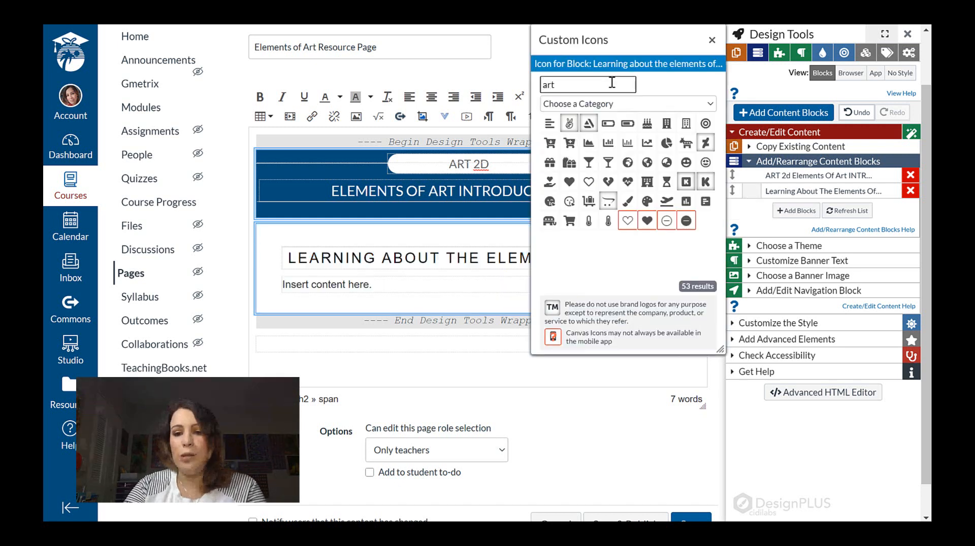
{"action": "left_click", "coordinate": [644, 204]}
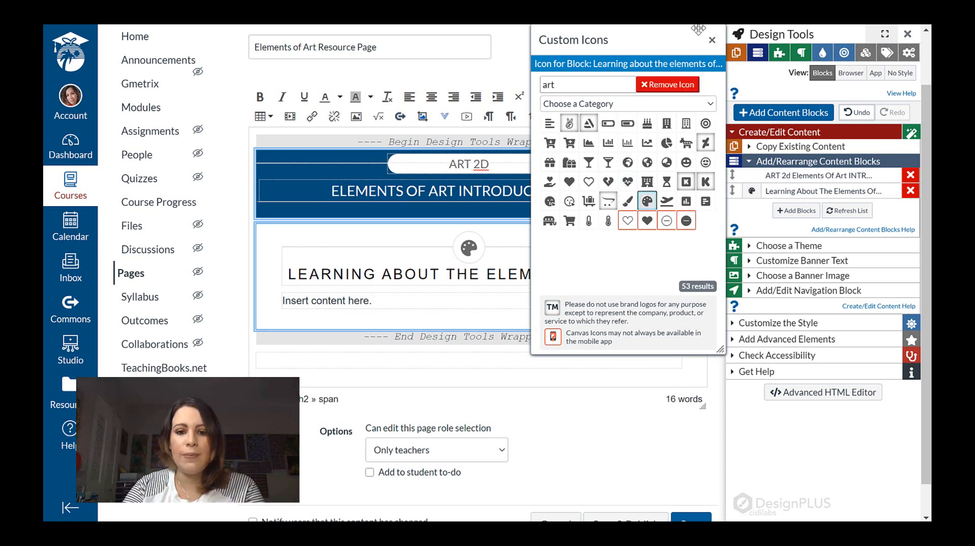
{"action": "left_click", "coordinate": [711, 39]}
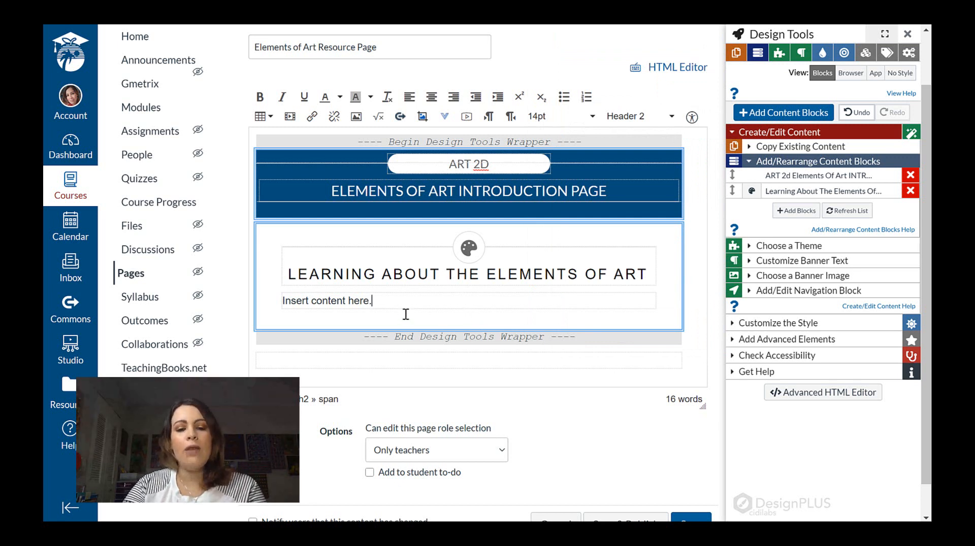
Delete the placeholder text "Insert content here." from the Learning About the Elements of Art block.
{"action": "key", "text": "shift+Left"}
{"action": "key", "text": "shift+Left"}
{"action": "key", "text": "shift+Left"}
{"action": "key", "text": "shift+Left"}
{"action": "key", "text": "shift+Left"}
{"action": "key", "text": "shift+Left"}
{"action": "key", "text": "shift+Left"}
{"action": "key", "text": "shift+Left"}
{"action": "key", "text": "shift+Left"}
{"action": "key", "text": "shift+Left"}
{"action": "key", "text": "shift+Left"}
{"action": "key", "text": "shift+Left"}
{"action": "key", "text": "shift+Left"}
{"action": "key", "text": "shift+Left"}
{"action": "key", "text": "shift+Left"}
{"action": "key", "text": "shift+Left"}
{"action": "key", "text": "shift+Left"}
{"action": "key", "text": "shift+Left"}
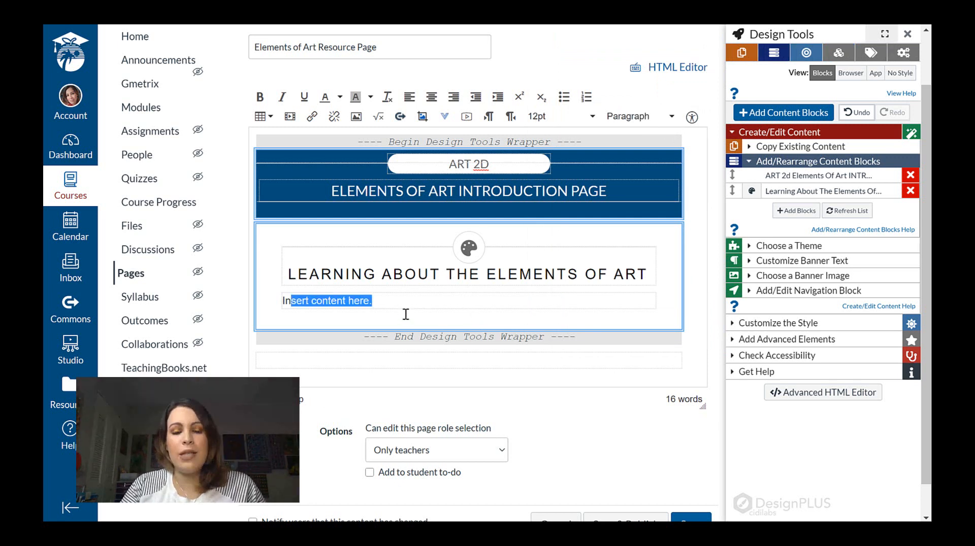
{"action": "key", "text": "BackSpace"}
{"action": "key", "text": "BackSpace"}
{"action": "key", "text": "BackSpace"}
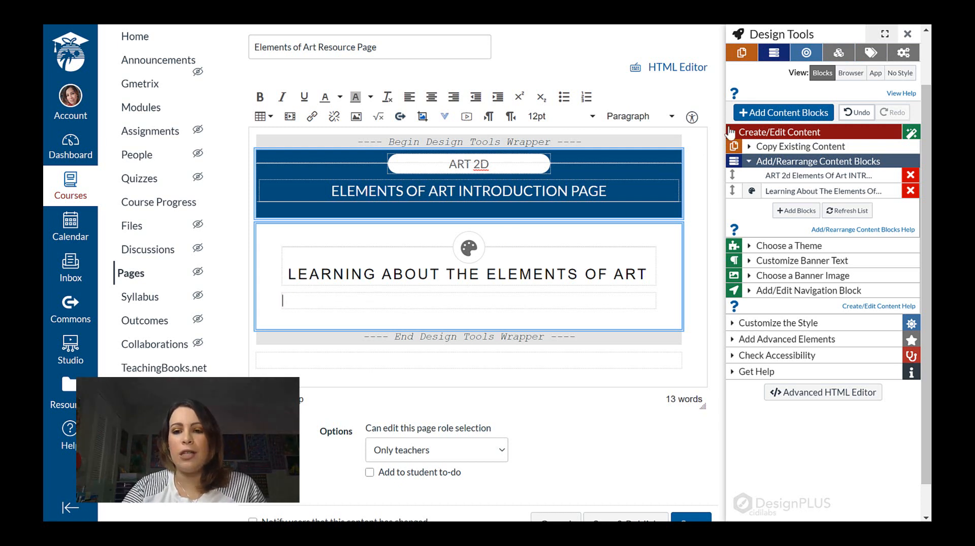
Insert the Polaroid Center (500px) image-with-caption snippet below the Learning About the Elements of Art heading.
{"action": "left_click", "coordinate": [744, 133]}
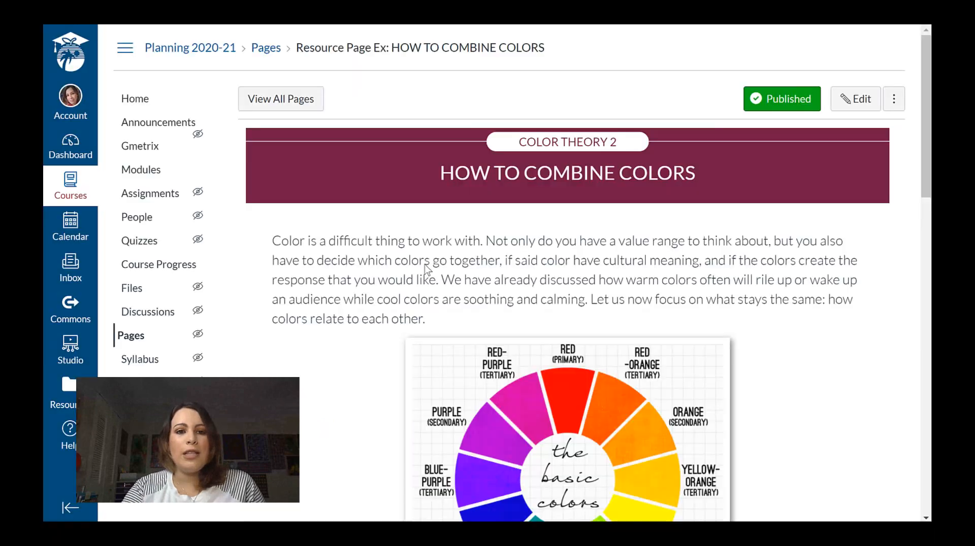
{"action": "left_click_drag", "start_coordinate": [927, 153], "coordinate": [930, 225]}
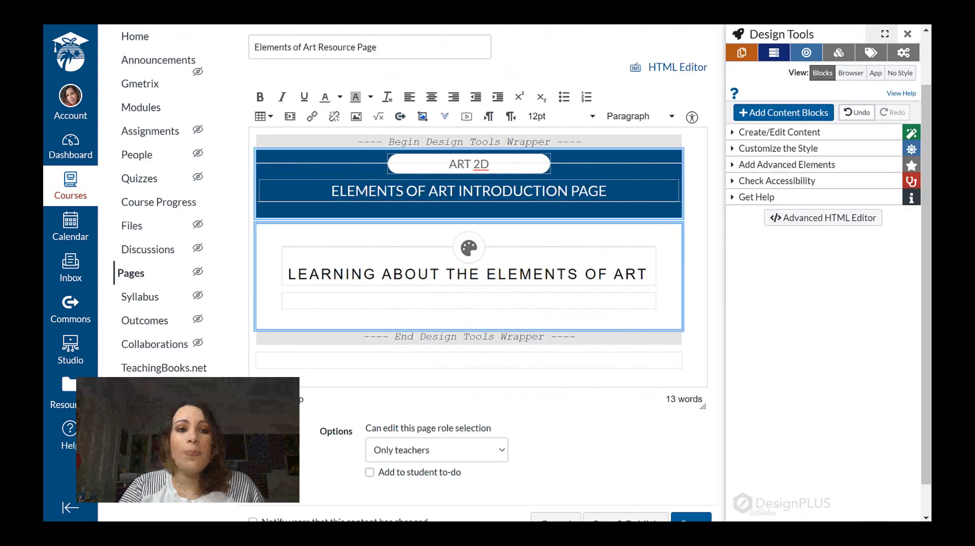
{"action": "left_click", "coordinate": [739, 169]}
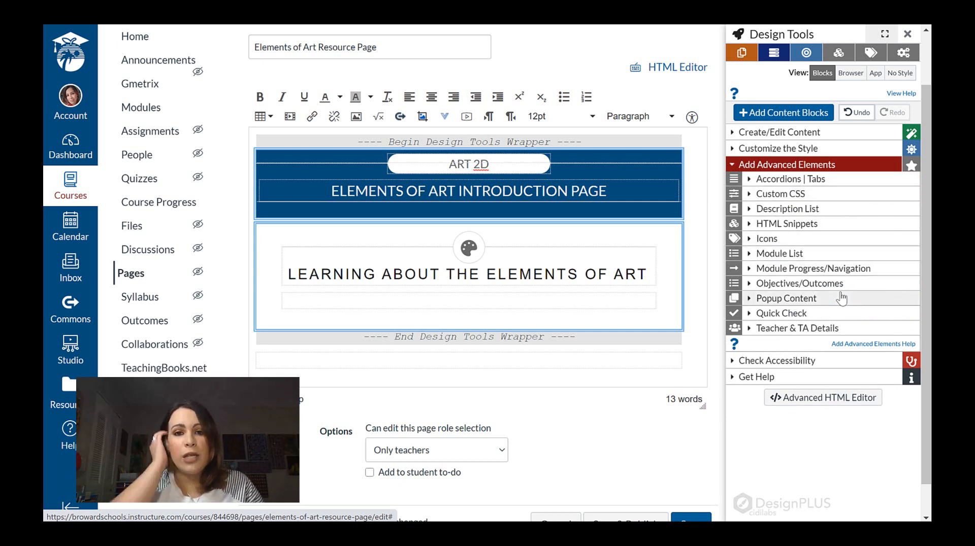
{"action": "left_click", "coordinate": [751, 227]}
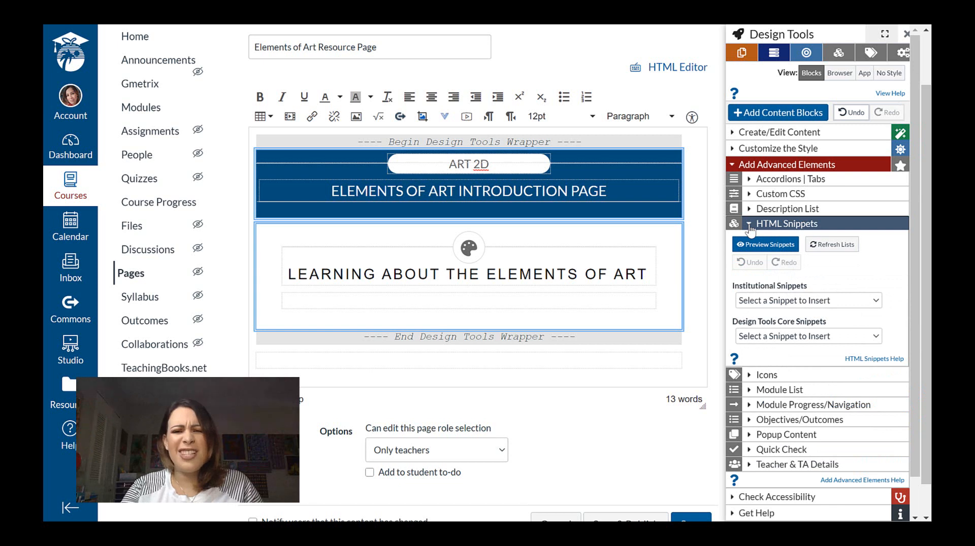
{"action": "left_click", "coordinate": [771, 336]}
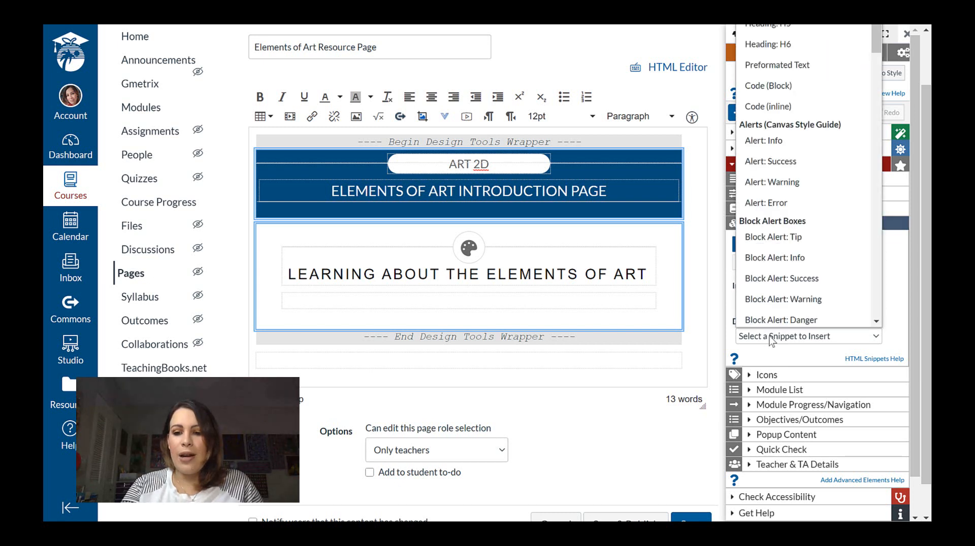
{"action": "left_click_drag", "start_coordinate": [877, 56], "coordinate": [876, 213]}
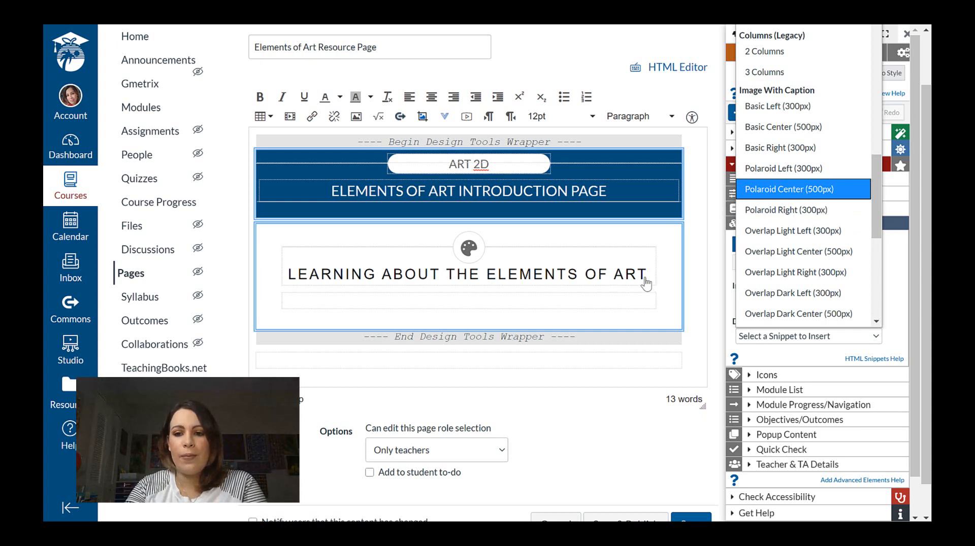
{"action": "left_click", "coordinate": [769, 197]}
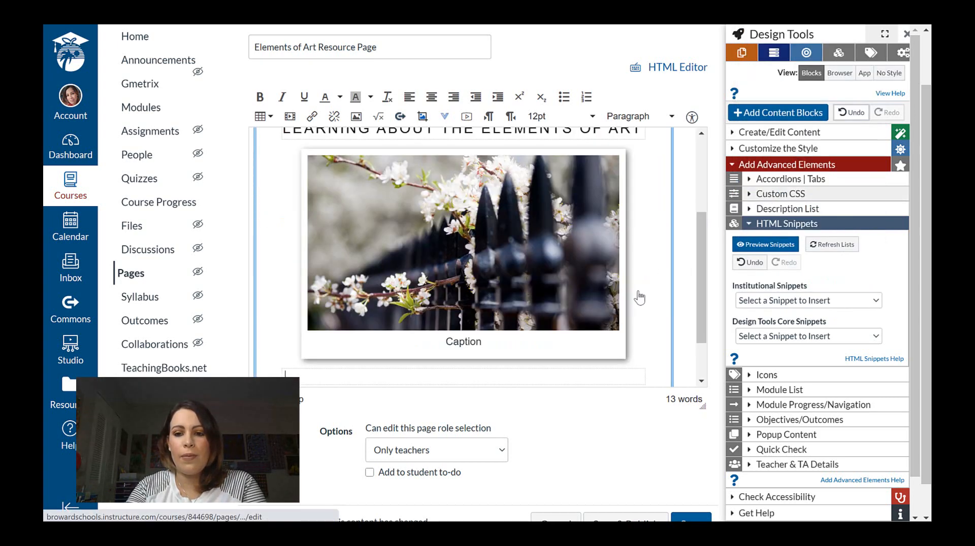
{"action": "mouse_move", "coordinate": [702, 279]}
{"action": "left_mouse_down"}
{"action": "mouse_move", "coordinate": [699, 265]}
{"action": "mouse_move", "coordinate": [698, 297]}
{"action": "mouse_move", "coordinate": [698, 266]}
{"action": "mouse_move", "coordinate": [693, 273]}
{"action": "left_mouse_up"}
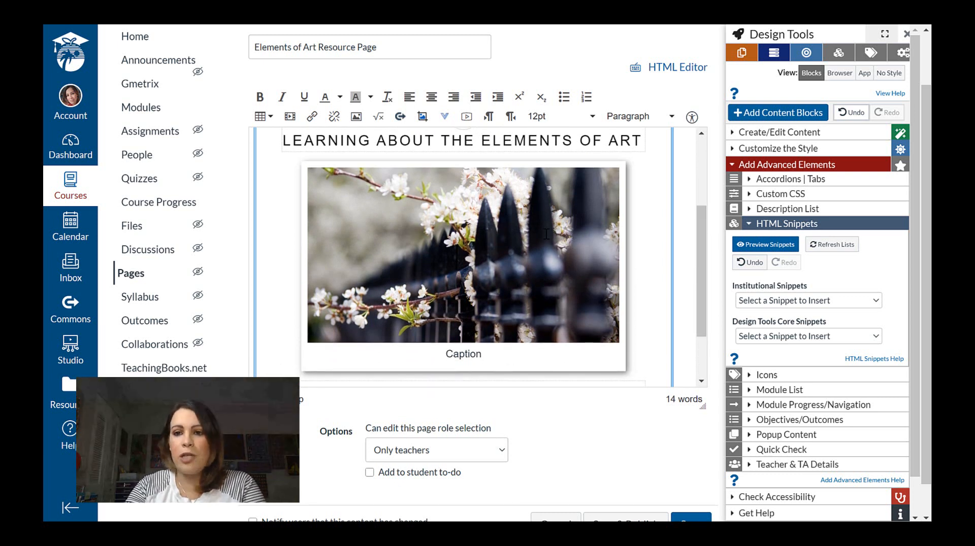
Select the snippet's placeholder picture and load the Elements_of_art image from the Desktop into the Upload/Embed Image Tool.
{"action": "left_click", "coordinate": [494, 354]}
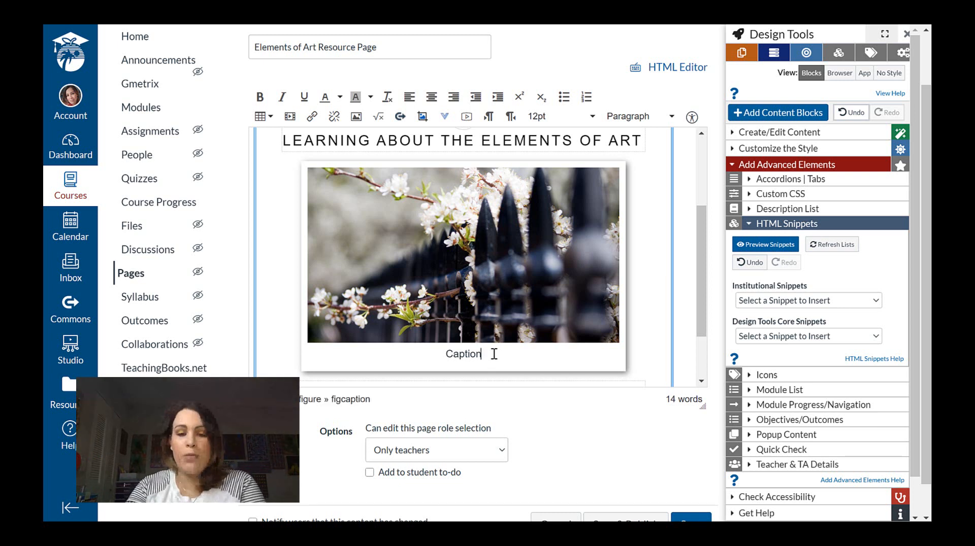
{"action": "left_click", "coordinate": [463, 199]}
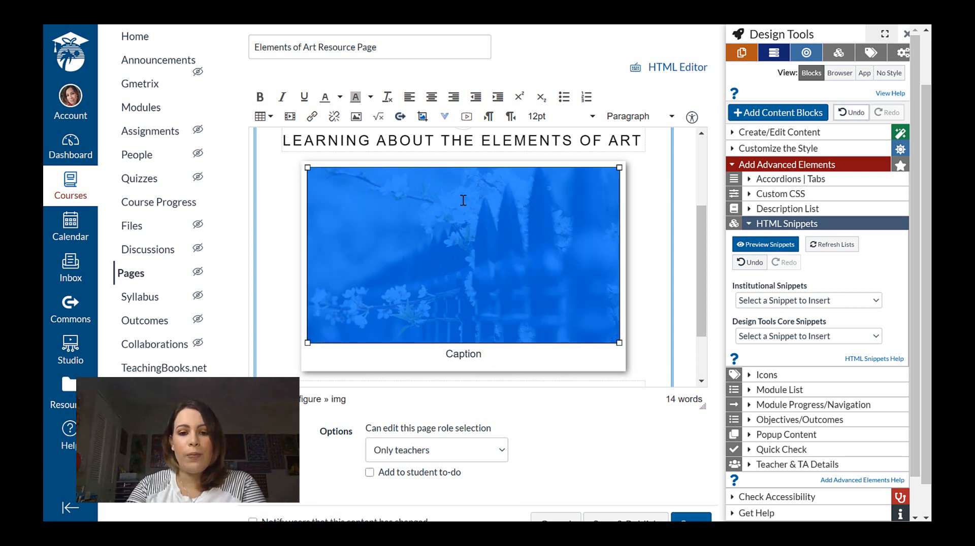
{"action": "left_click", "coordinate": [425, 119]}
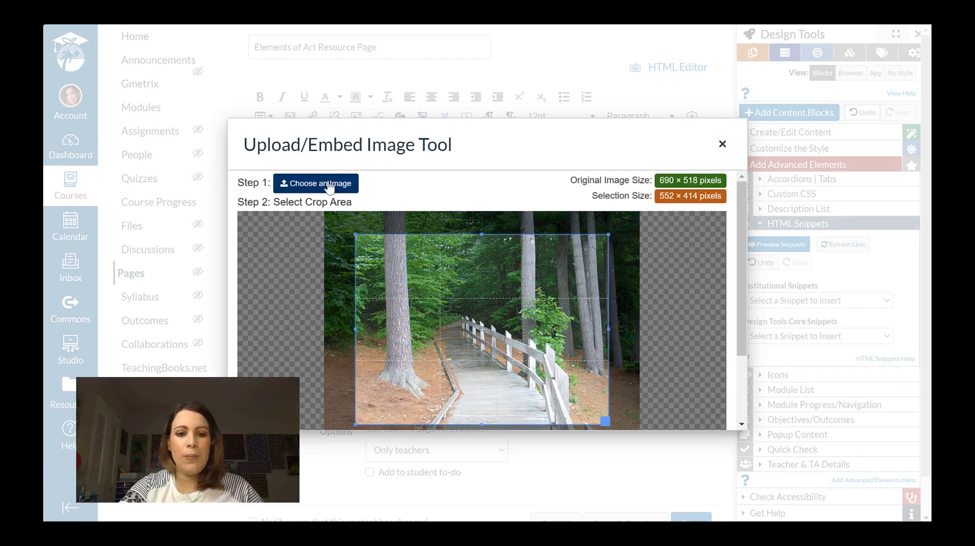
{"action": "left_click", "coordinate": [330, 186]}
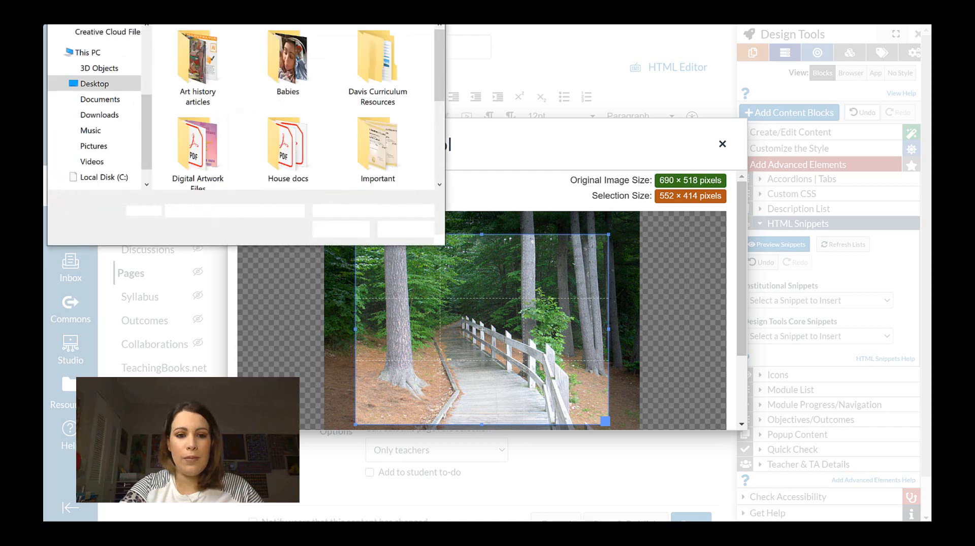
{"action": "left_click_drag", "start_coordinate": [438, 50], "coordinate": [441, 157]}
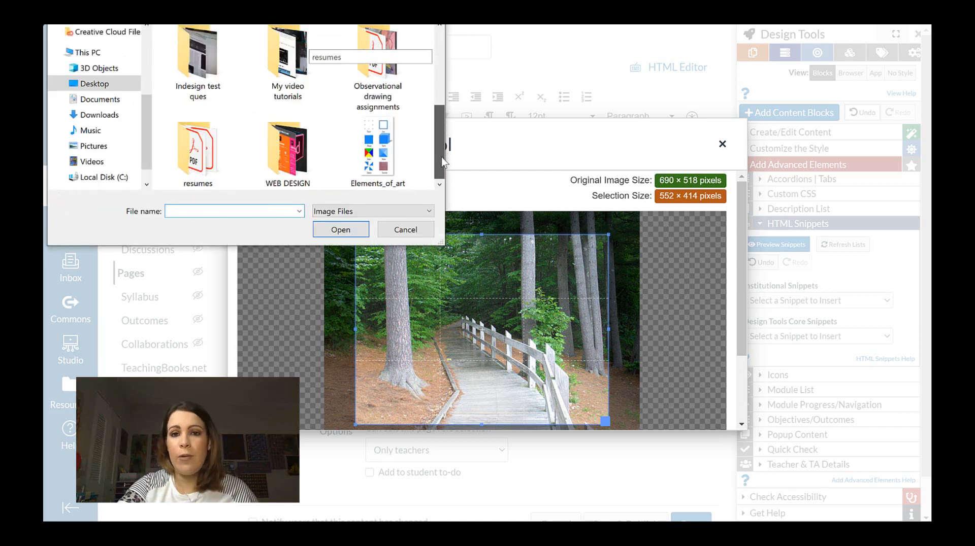
{"action": "left_click", "coordinate": [384, 154]}
{"action": "left_click", "coordinate": [353, 235]}
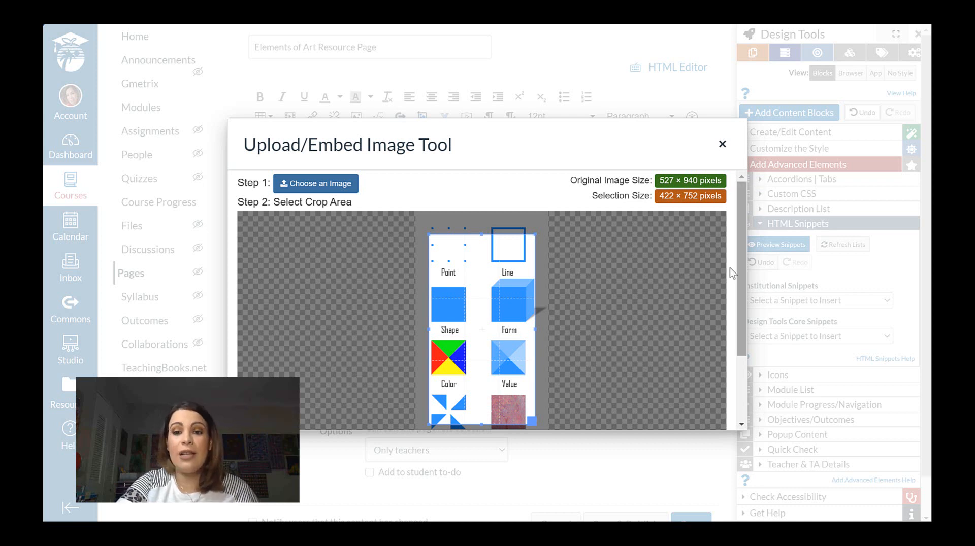
Select the whole Elements_of_art image as the crop area, crop it, and upload and embed it in the page.
{"action": "left_click_drag", "start_coordinate": [742, 221], "coordinate": [743, 315]}
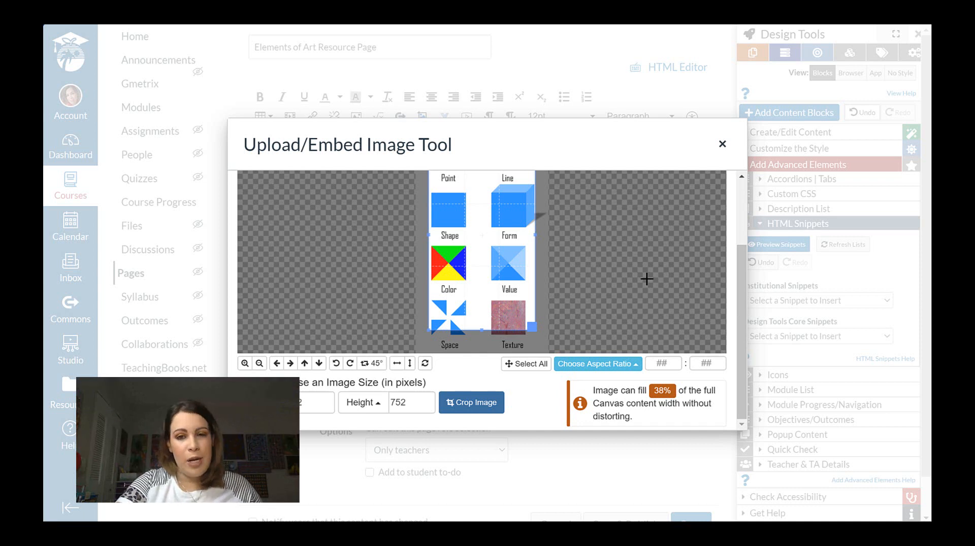
{"action": "left_click", "coordinate": [530, 372]}
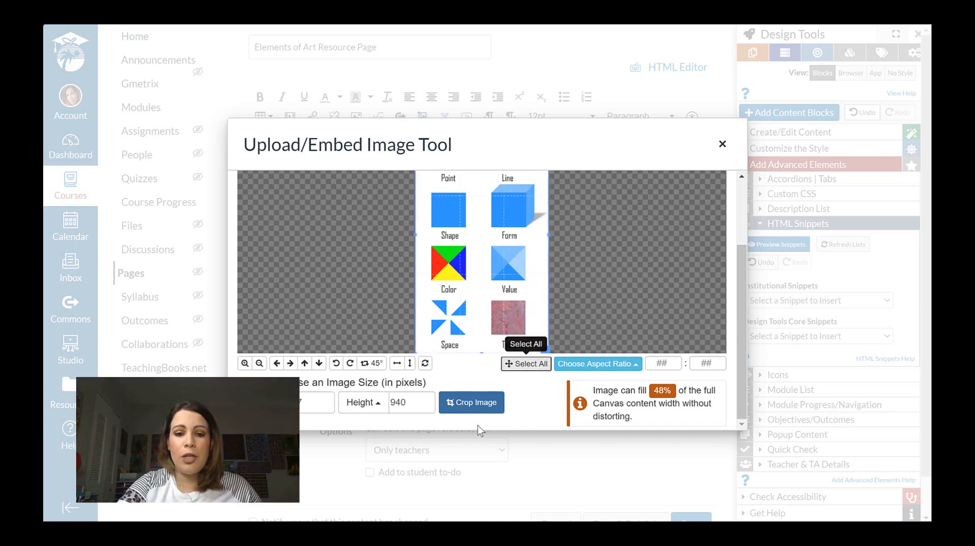
{"action": "left_click", "coordinate": [491, 410]}
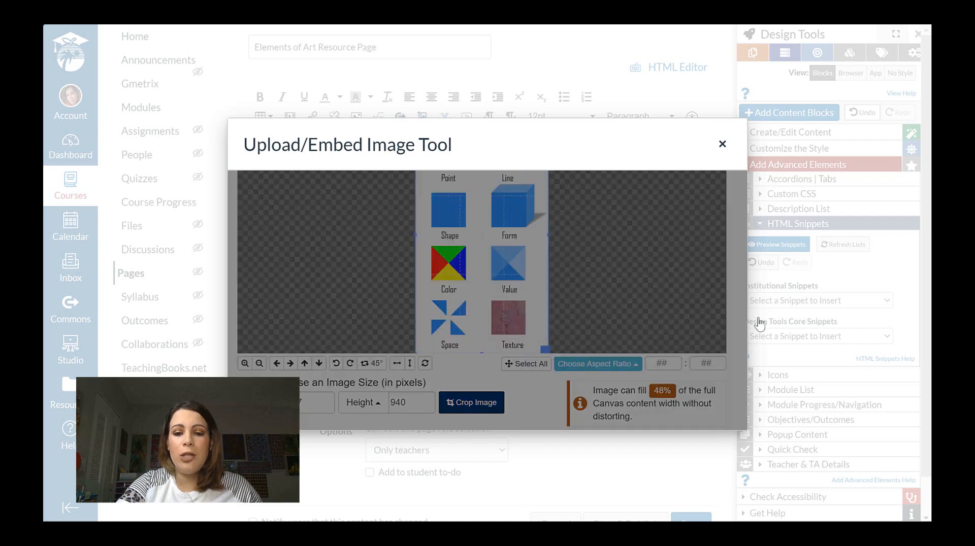
{"action": "scroll", "coordinate": [660, 330], "scroll_direction": "down", "scroll_amount": 3}
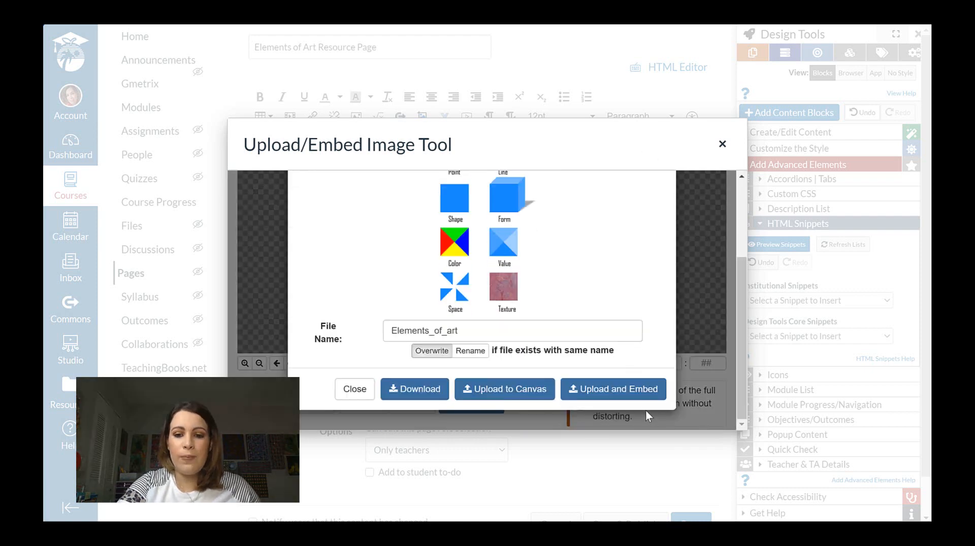
{"action": "left_click", "coordinate": [645, 394]}
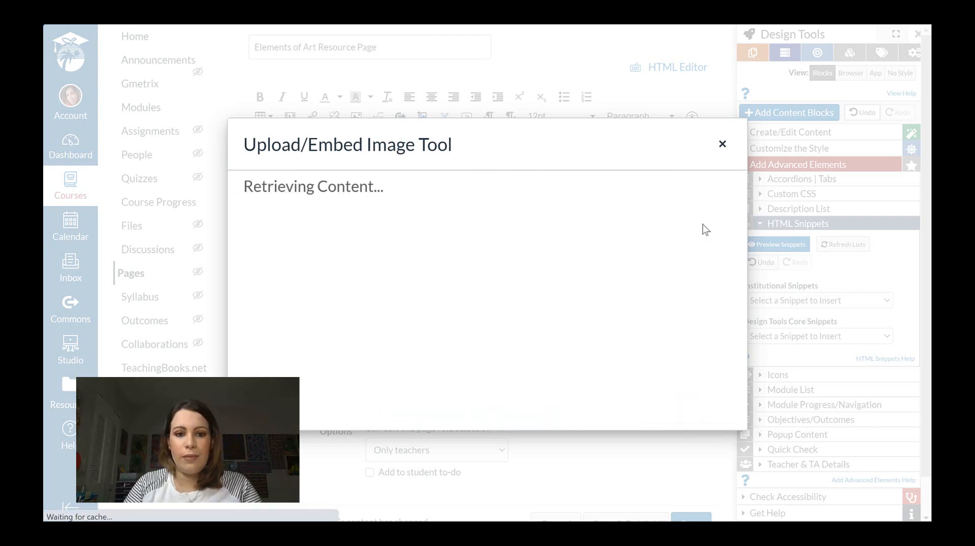
{"action": "left_click_drag", "start_coordinate": [703, 232], "coordinate": [697, 348]}
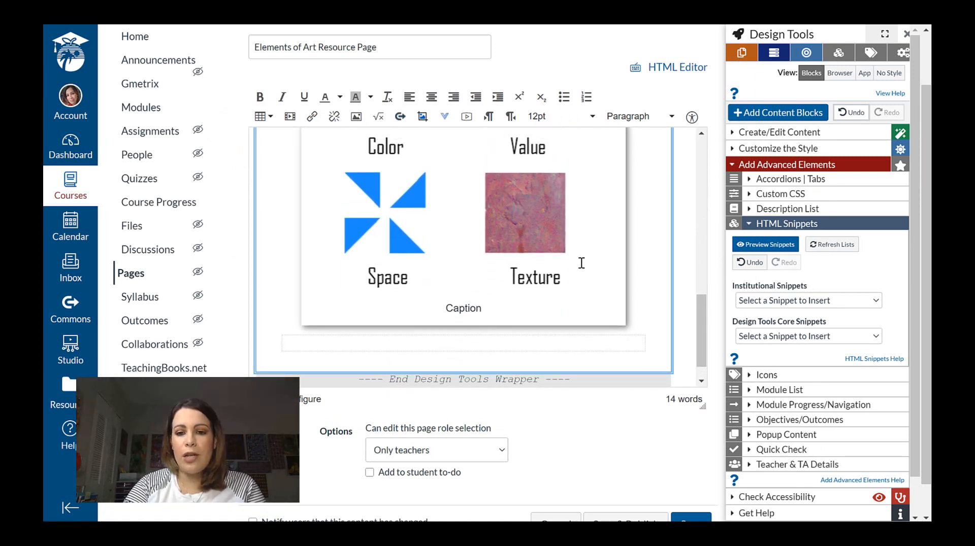
Try to shrink the embedded Elements_of_art picture by its lower corner handle.
{"action": "left_click", "coordinate": [527, 236]}
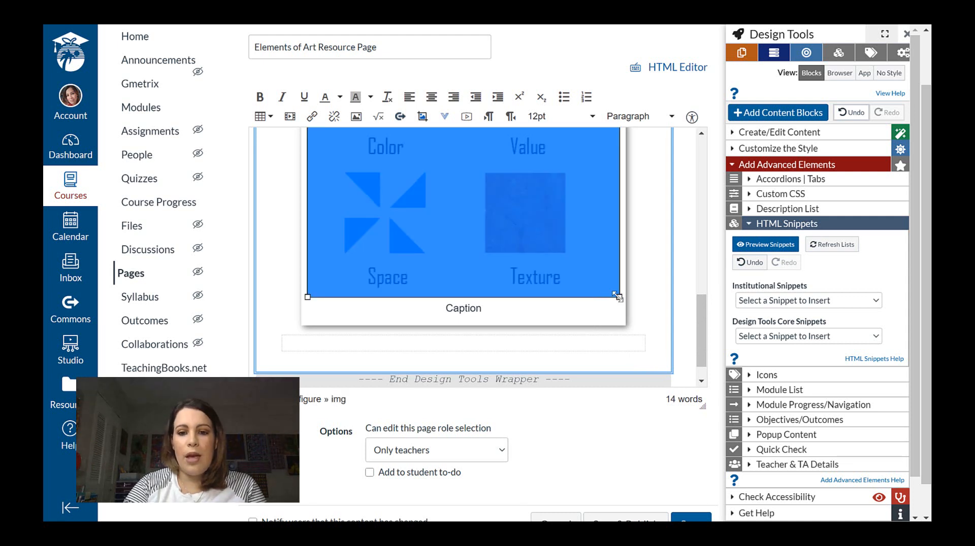
{"action": "left_click_drag", "start_coordinate": [605, 278], "coordinate": [553, 218]}
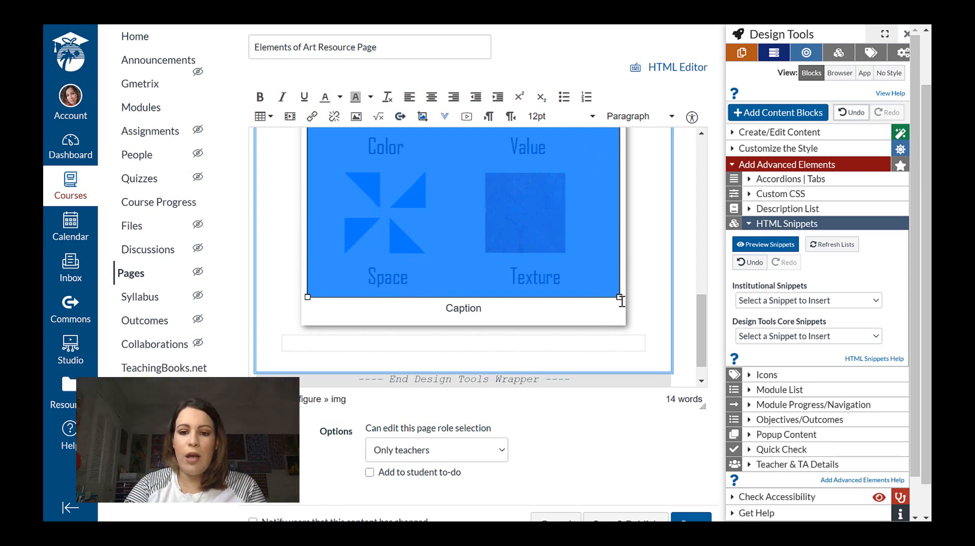
{"action": "left_click_drag", "start_coordinate": [619, 297], "coordinate": [553, 247]}
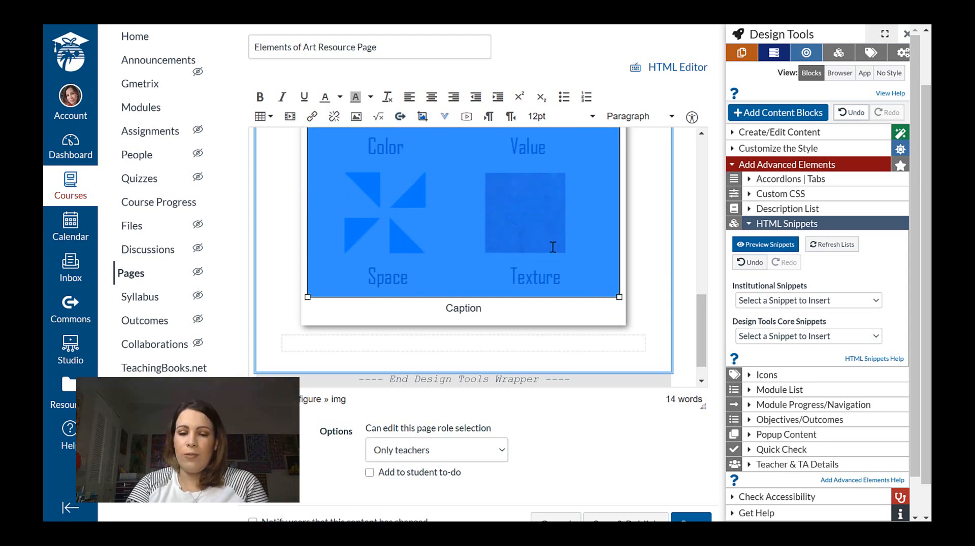
Replace the placeholder caption with "There are 7 elements of art that most artists agree upon are important: line, shape, form, value, etc.".
{"action": "left_click", "coordinate": [544, 321]}
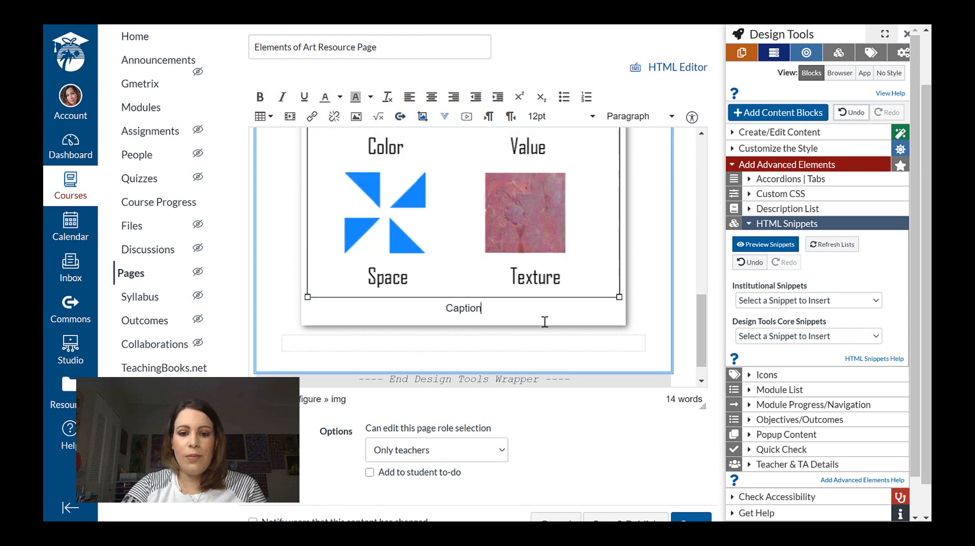
{"action": "double_click", "coordinate": [440, 309]}
{"action": "mouse_move", "coordinate": [696, 332]}
{"action": "left_mouse_down"}
{"action": "mouse_move", "coordinate": [699, 168]}
{"action": "mouse_move", "coordinate": [693, 338]}
{"action": "left_mouse_up"}
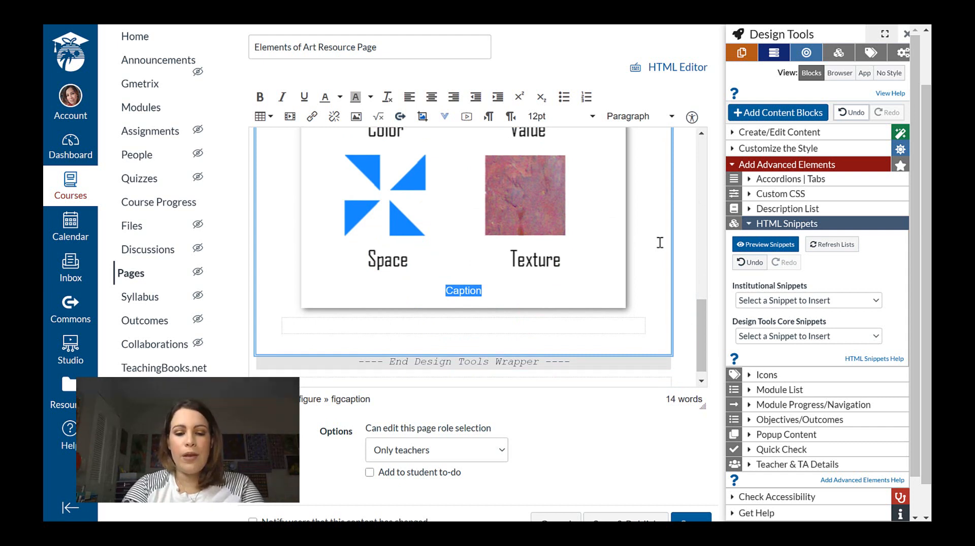
{"action": "type", "text": "There are "}
{"action": "type", "text": "7"}
{"action": "type", "text": " elements"}
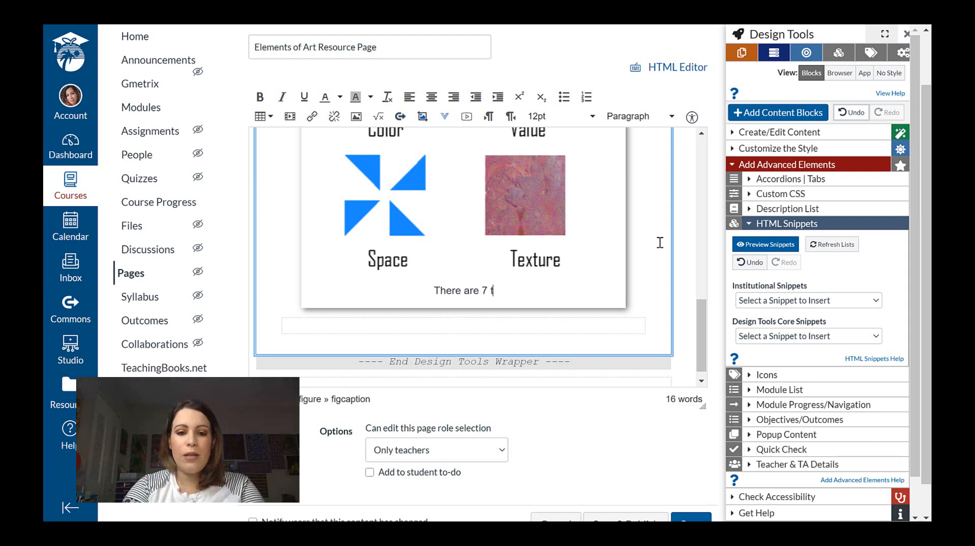
{"action": "type", "text": " of "}
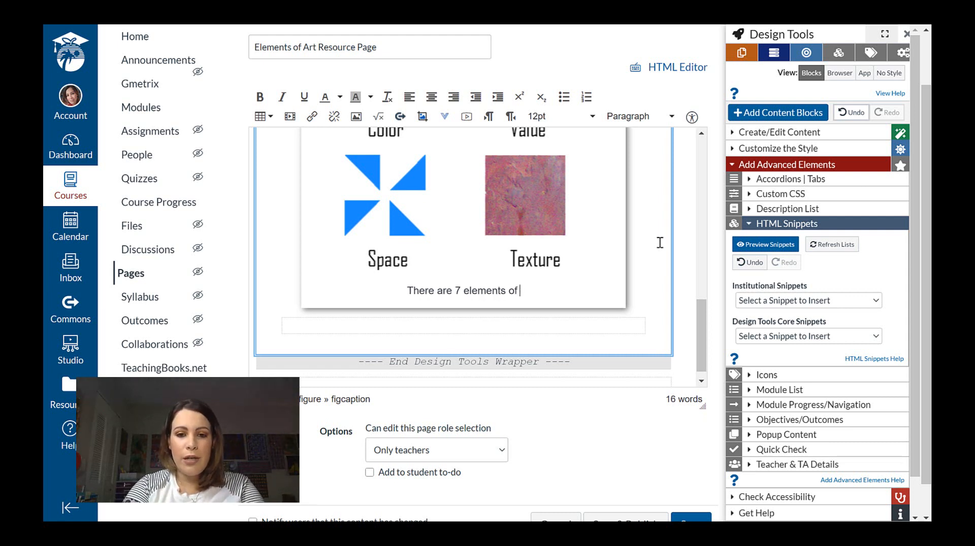
{"action": "type", "text": "art that most"}
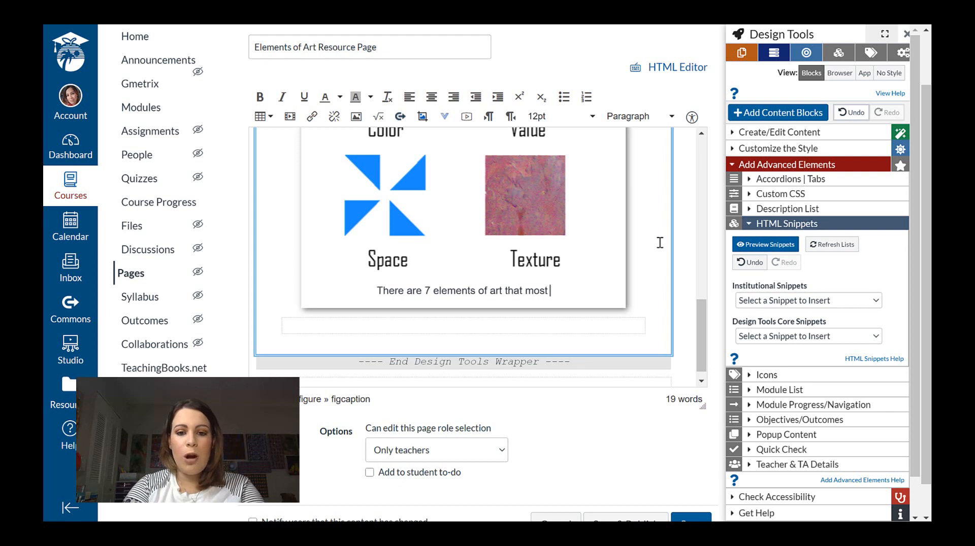
{"action": "type", "text": " artists "}
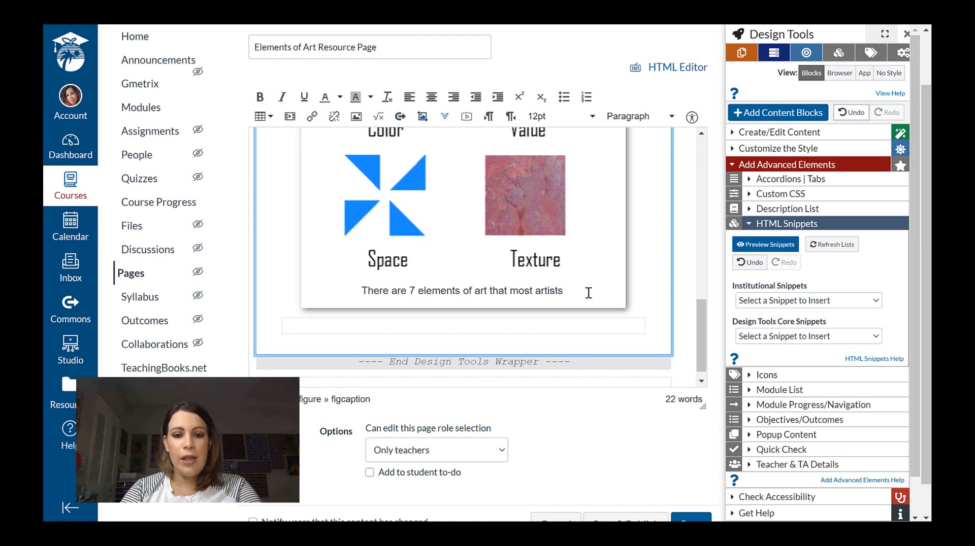
{"action": "type", "text": "ag"}
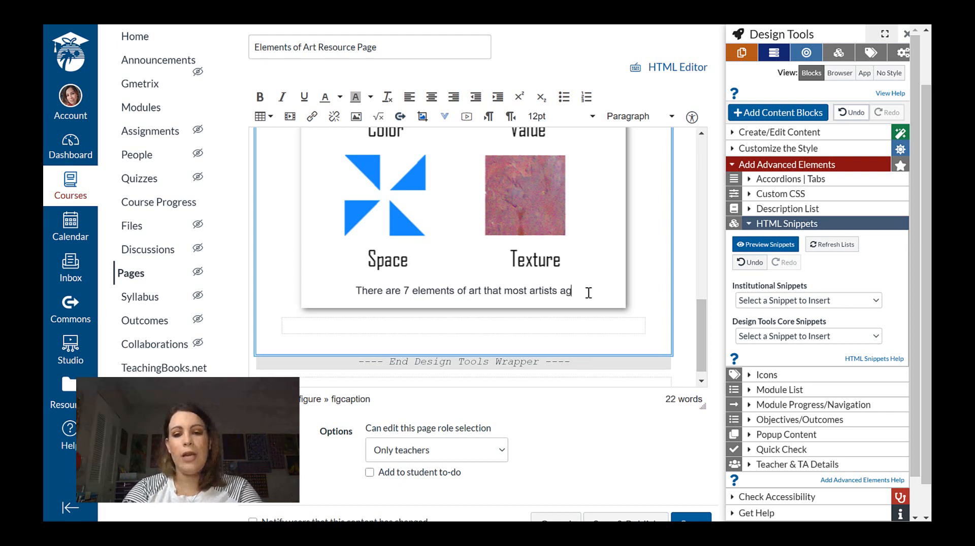
{"action": "type", "text": "ree u"}
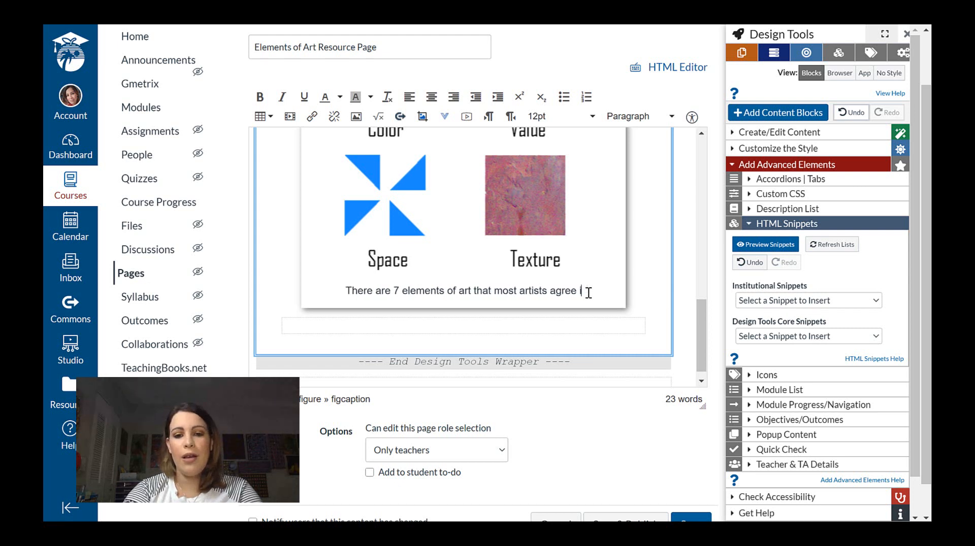
{"action": "type", "text": "pon are"}
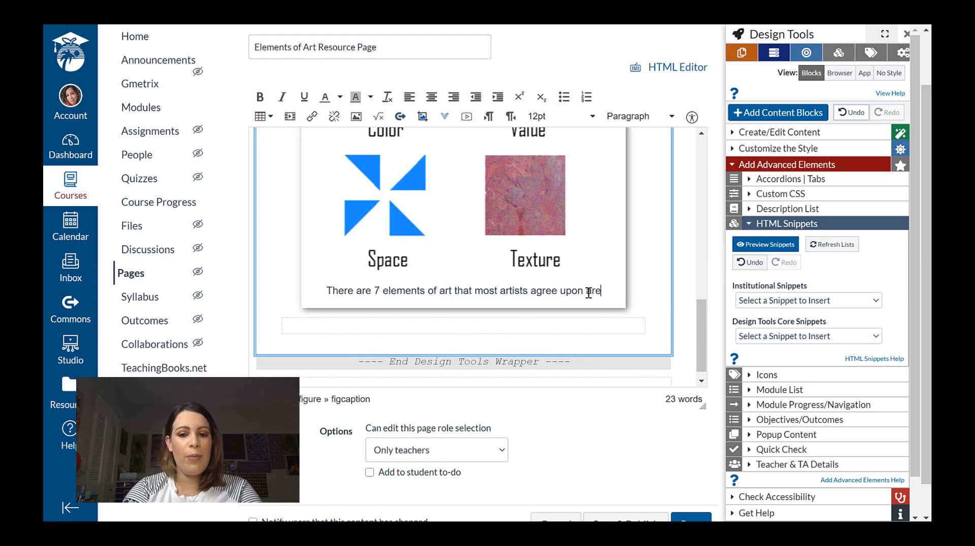
{"action": "type", "text": " important: line,"}
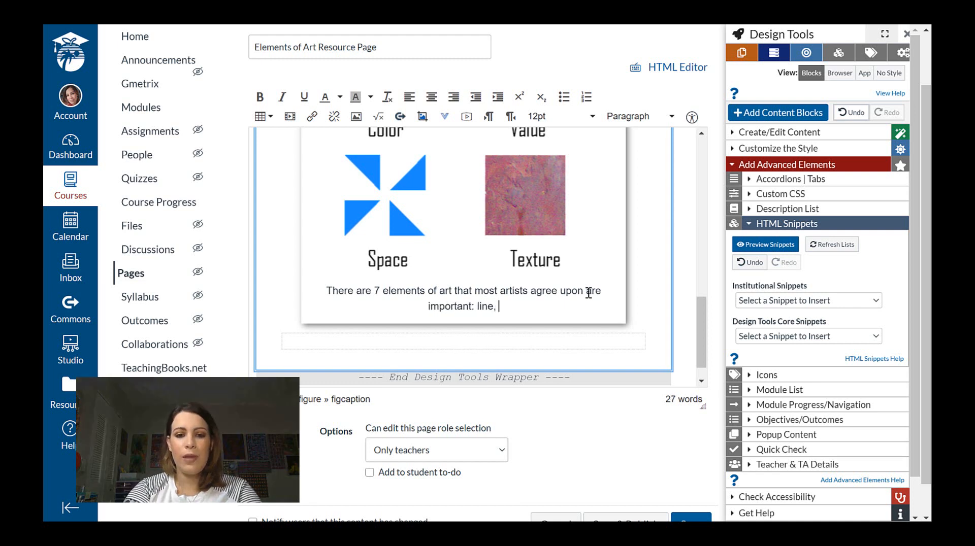
{"action": "type", "text": " shape, fo"}
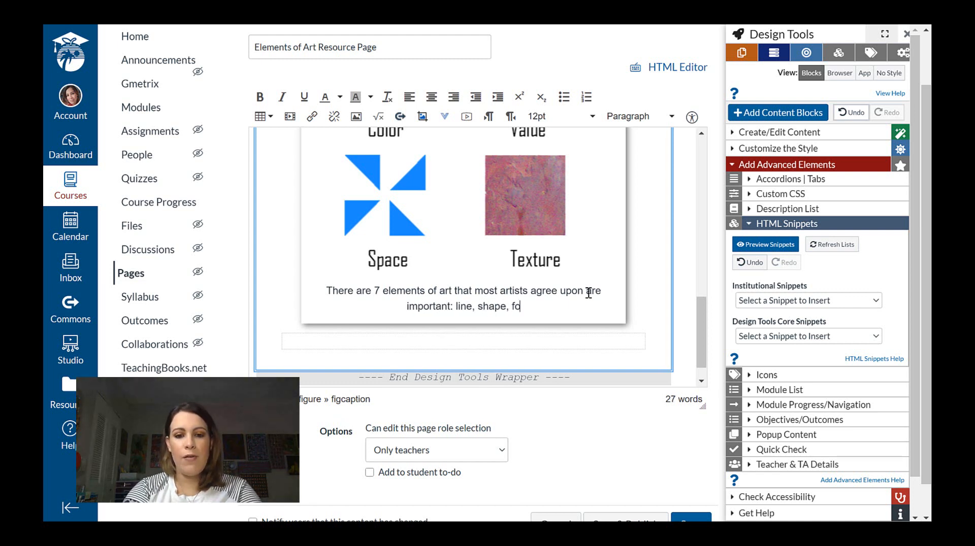
{"action": "type", "text": "rm, ba"}
{"action": "key", "text": "BackSpace"}
{"action": "key", "text": "BackSpace"}
{"action": "type", "text": "values"}
{"action": "key", "text": "BackSpace"}
{"action": "type", "text": ", etc."}
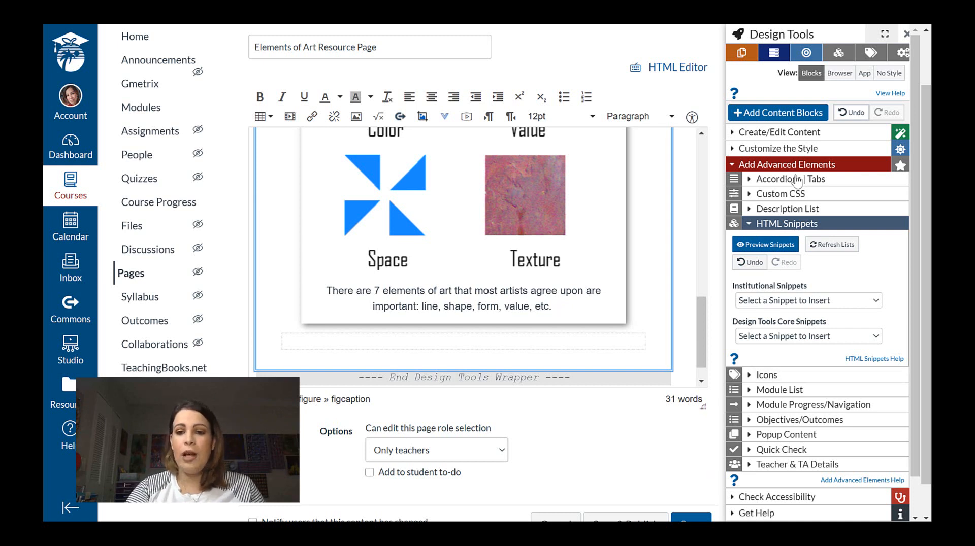
Review the Design Tools core snippets, from the alert boxes to the image-with-caption styles and dividers.
{"action": "left_click", "coordinate": [792, 224]}
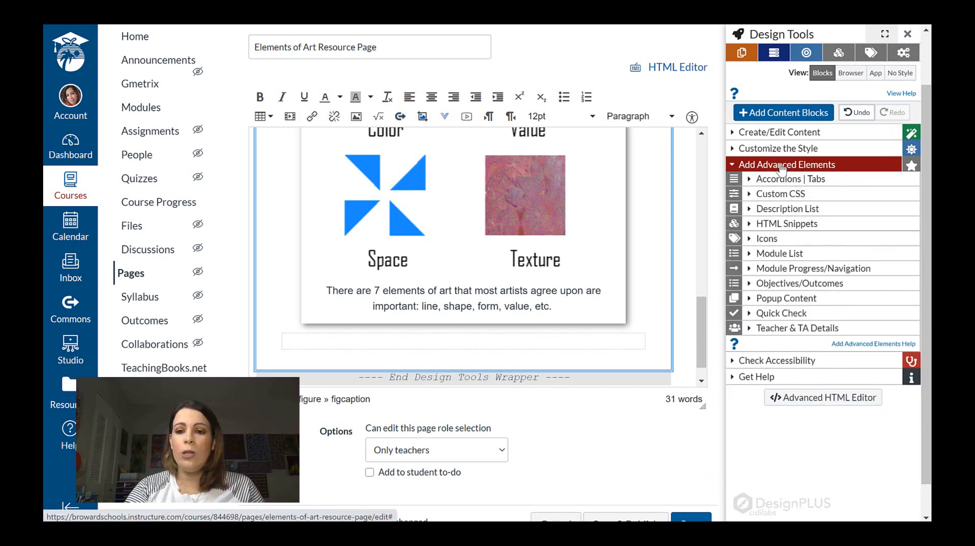
{"action": "left_click", "coordinate": [770, 168]}
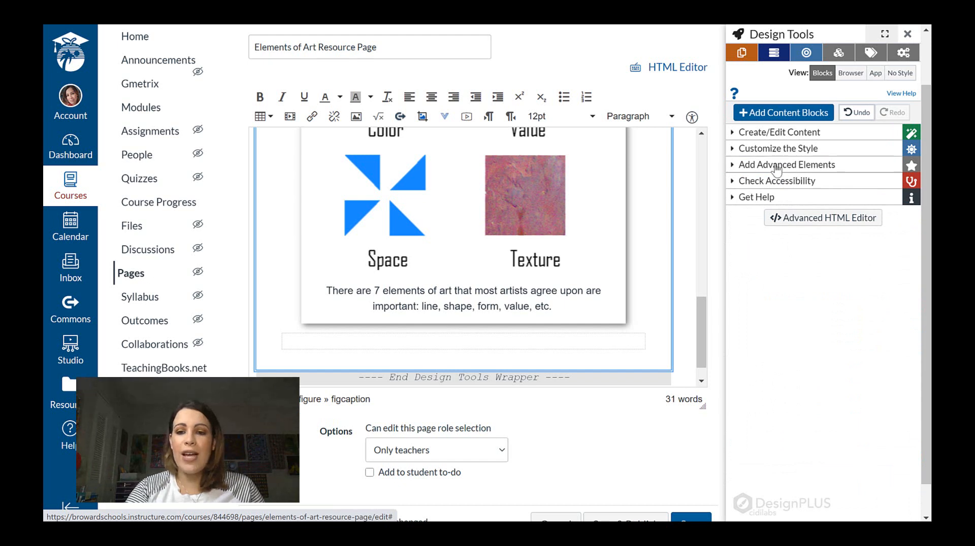
{"action": "left_click", "coordinate": [776, 168]}
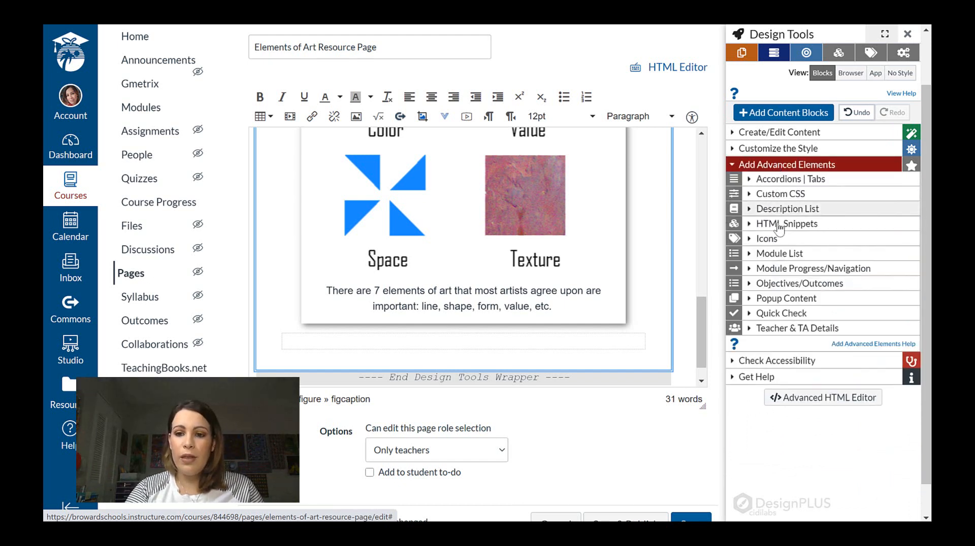
{"action": "left_click", "coordinate": [776, 225]}
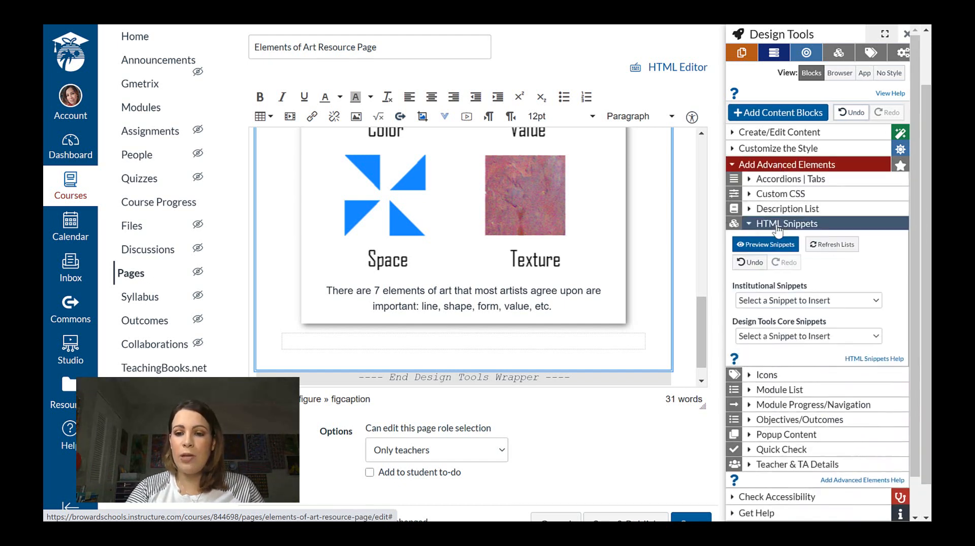
{"action": "left_click", "coordinate": [775, 337]}
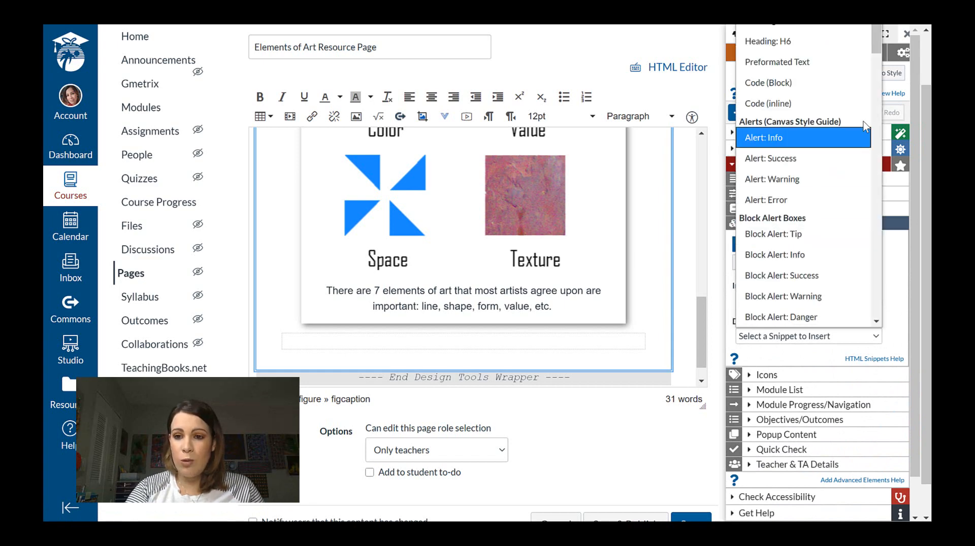
{"action": "scroll", "coordinate": [869, 165], "scroll_direction": "down", "scroll_amount": 5}
{"action": "scroll", "coordinate": [863, 152], "scroll_direction": "down", "scroll_amount": 10}
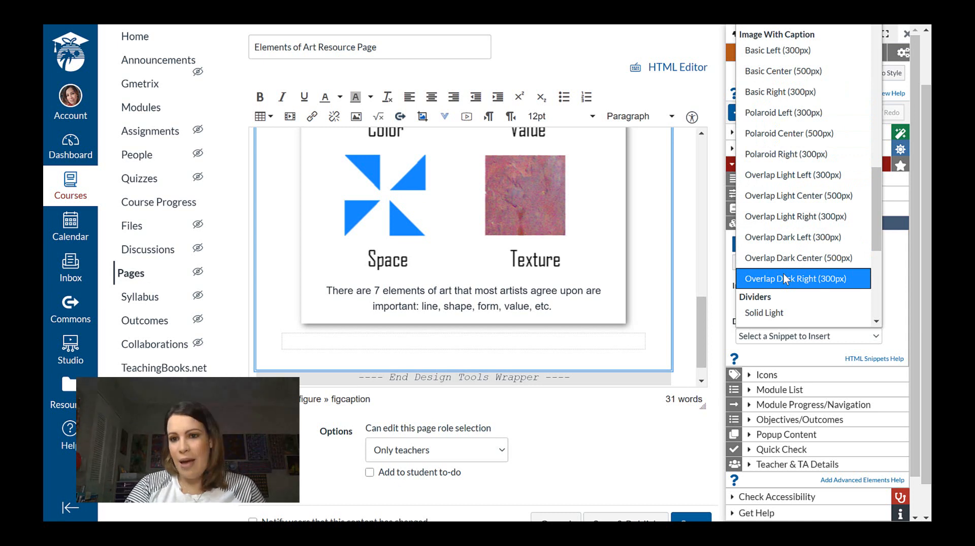
{"action": "key", "text": "Down"}
{"action": "key", "text": "Return"}
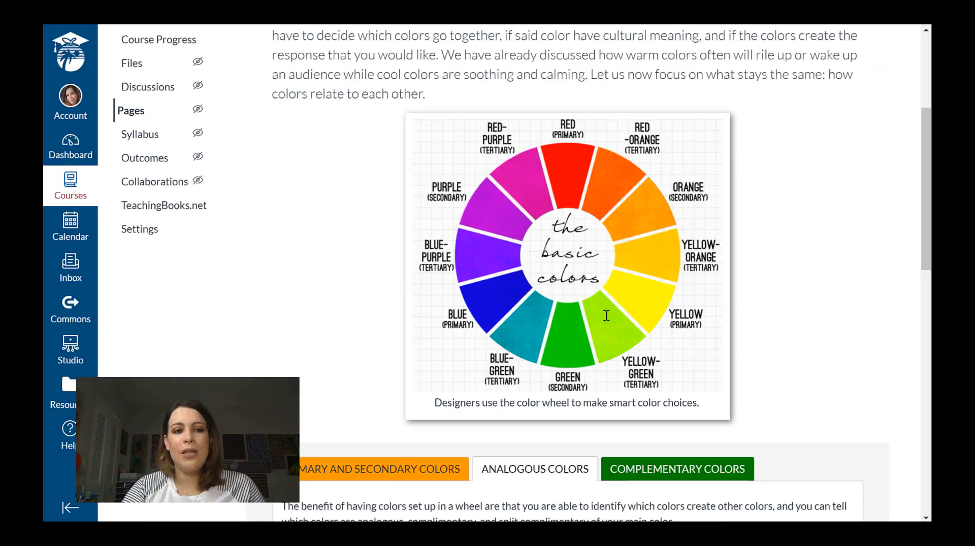
Switch to the example color resource page and examine its Primary and Secondary, Analogous and Complementary Colors tabs.
{"action": "left_click_drag", "start_coordinate": [927, 241], "coordinate": [927, 348]}
{"action": "left_click", "coordinate": [418, 144]}
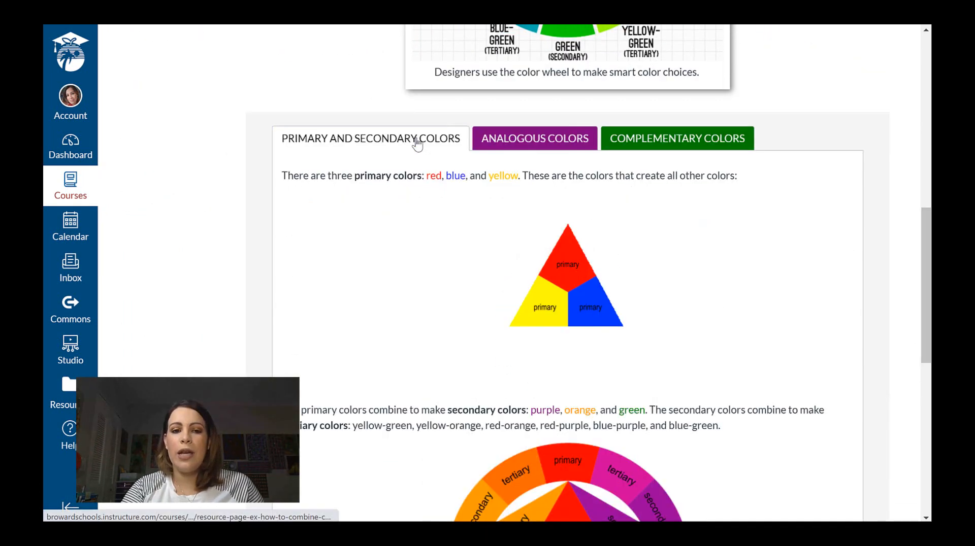
{"action": "left_click", "coordinate": [522, 152]}
{"action": "left_click", "coordinate": [673, 142]}
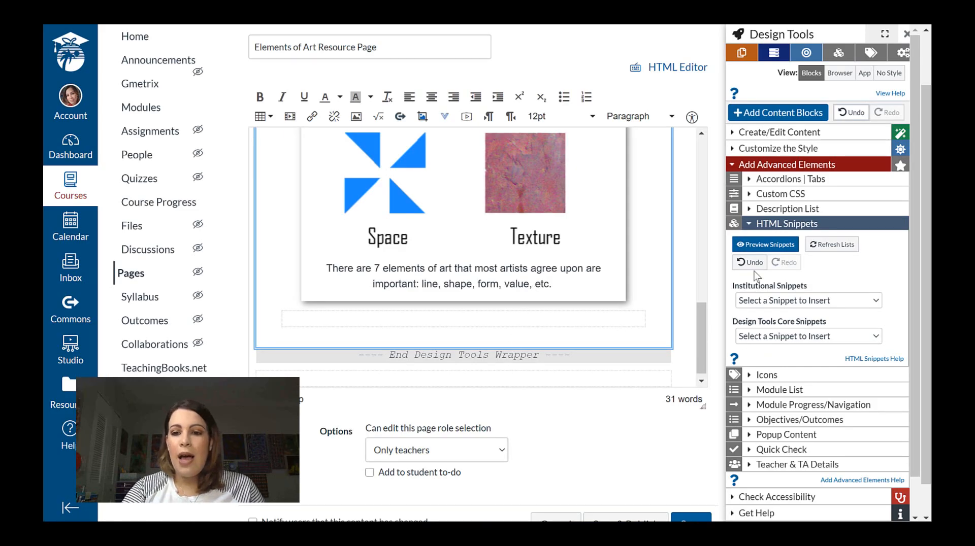
Return to the page editor, place the cursor in the empty line below the captioned image, and open the Accordions | Tabs options.
{"action": "left_click", "coordinate": [756, 224]}
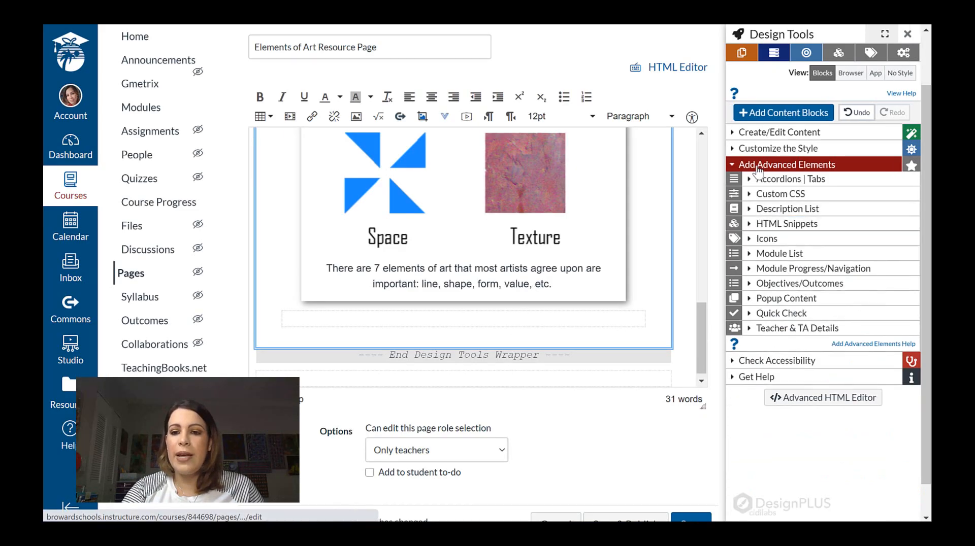
{"action": "left_click", "coordinate": [758, 166]}
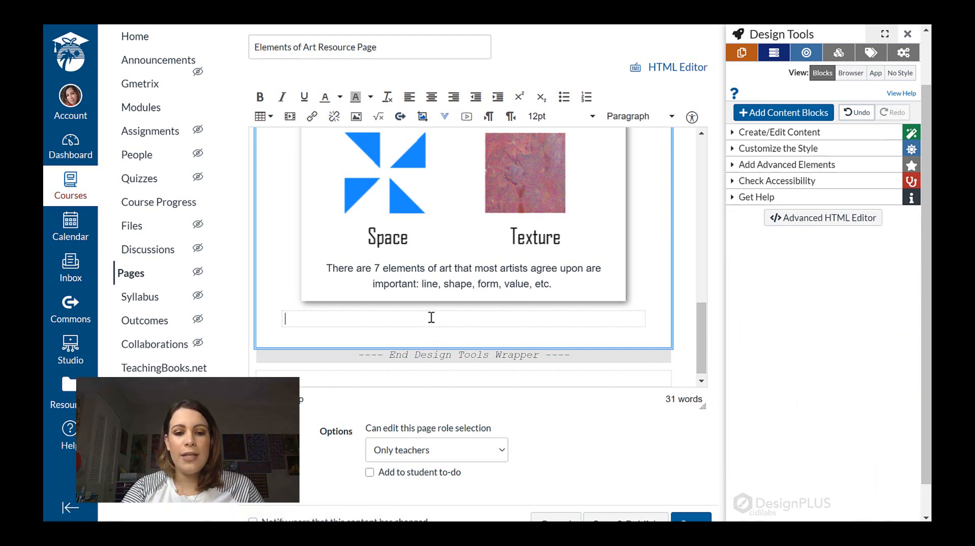
{"action": "left_click", "coordinate": [736, 167]}
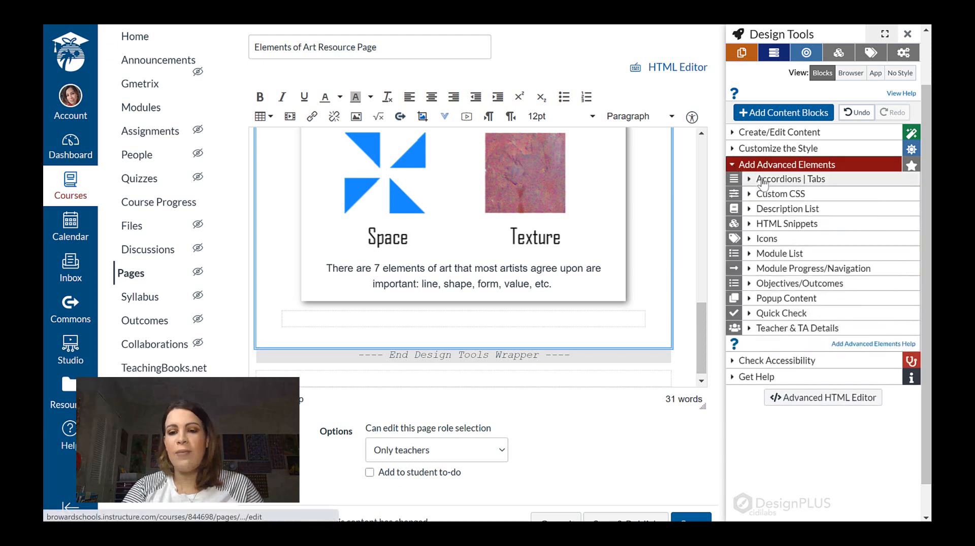
{"action": "left_click", "coordinate": [758, 180]}
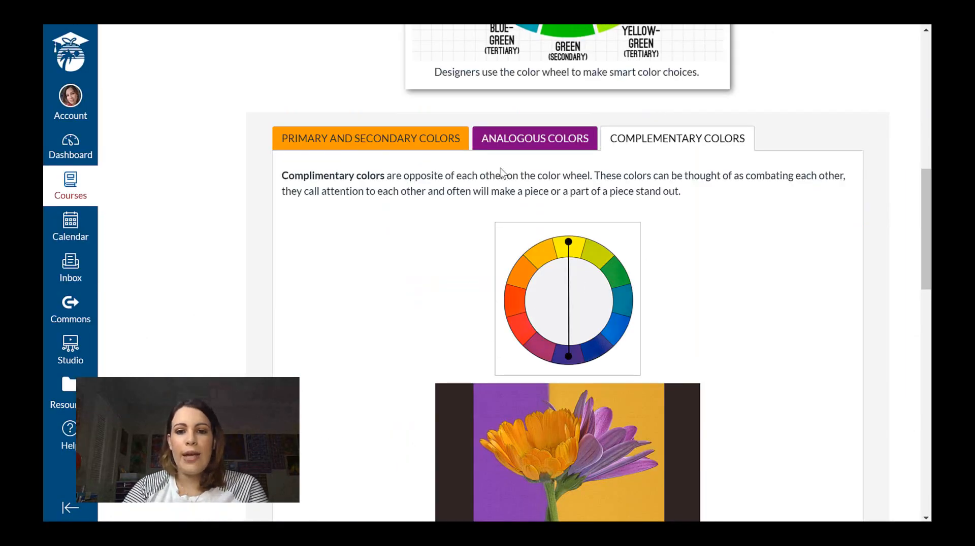
Compare the Analogous Colors and Primary and Secondary Colors tabs on the example color page again.
{"action": "left_click", "coordinate": [512, 138]}
{"action": "left_click", "coordinate": [422, 148]}
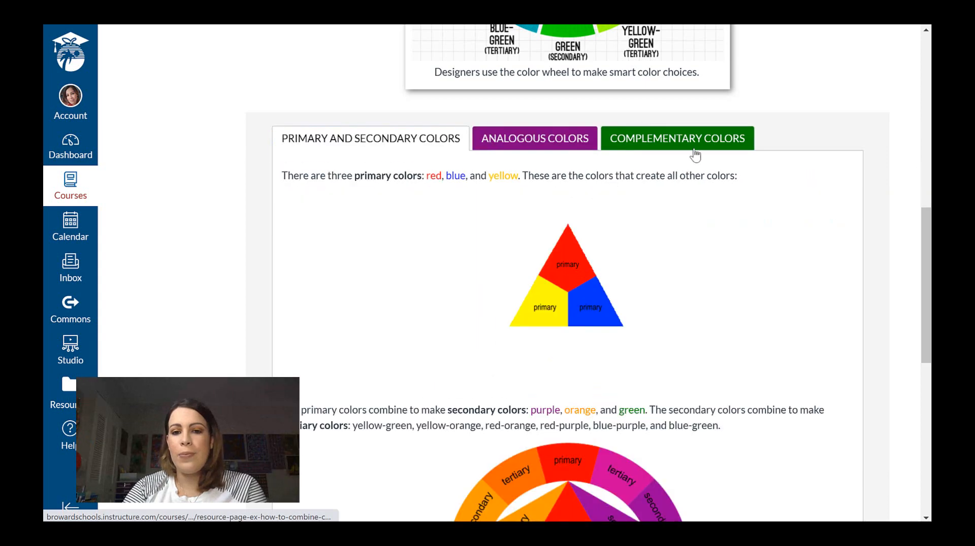
View the Complementary Colors example, return to the page editor, and add an accordion/tabs element as a new block with type Tabs.
{"action": "left_click", "coordinate": [693, 143]}
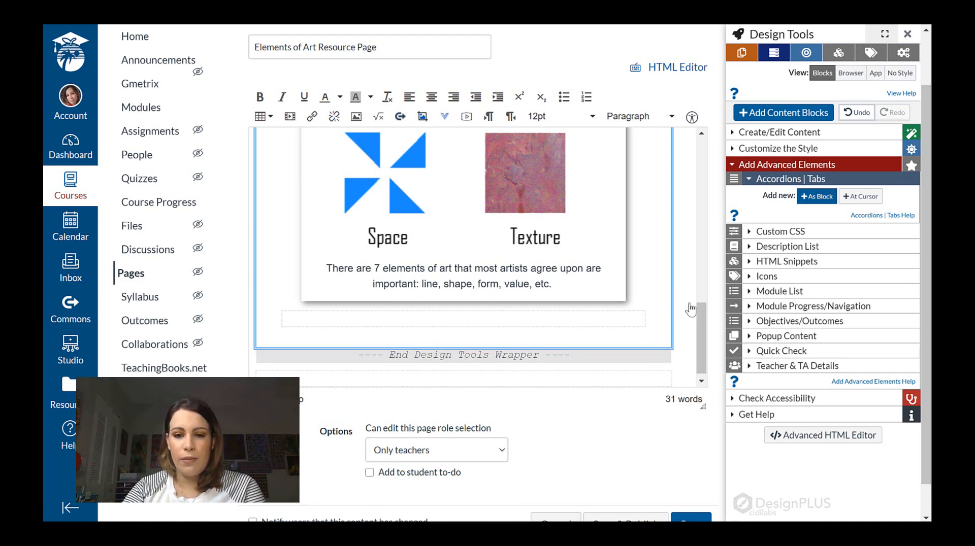
{"action": "left_click", "coordinate": [823, 196]}
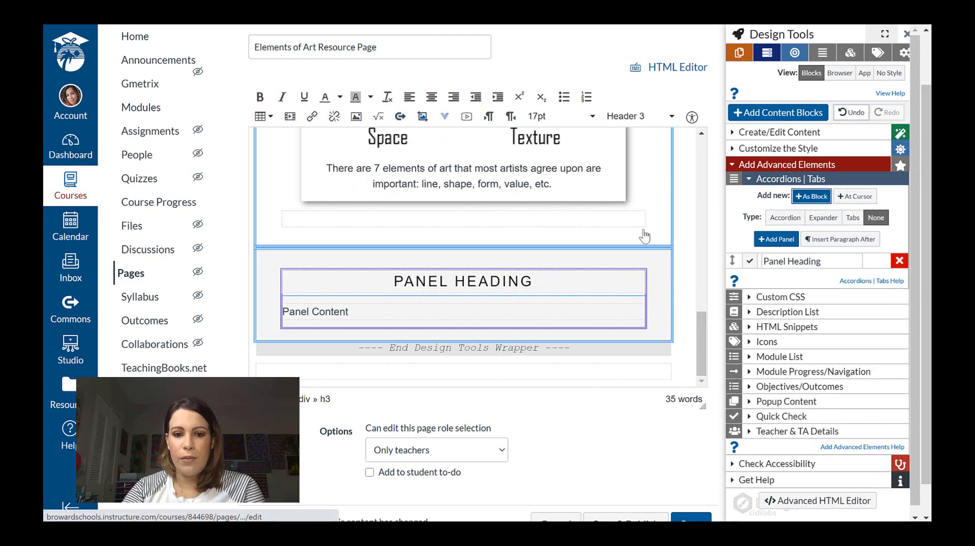
{"action": "left_click", "coordinate": [478, 318]}
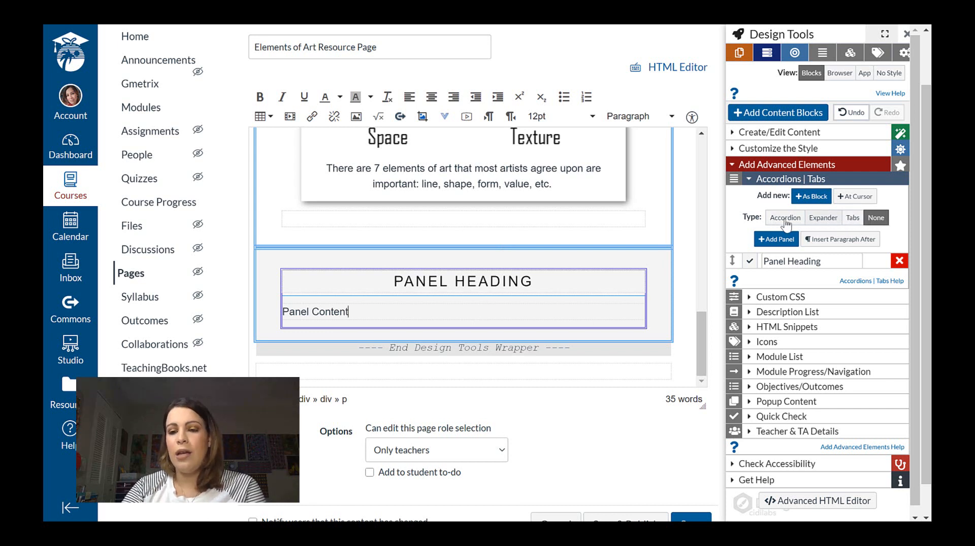
{"action": "left_click", "coordinate": [853, 218]}
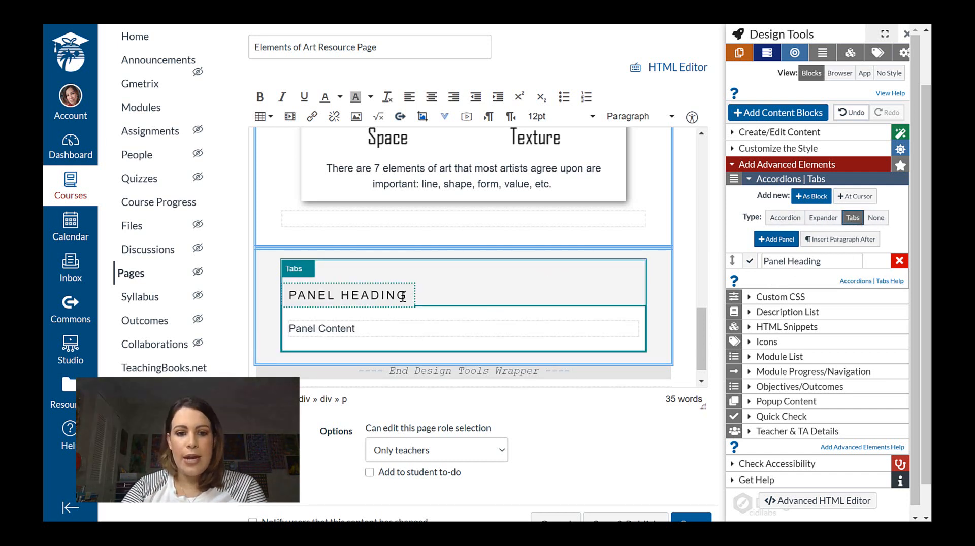
Head the first tab panel LINE and add a second panel headed SHAPE.
{"action": "triple_click", "coordinate": [291, 293]}
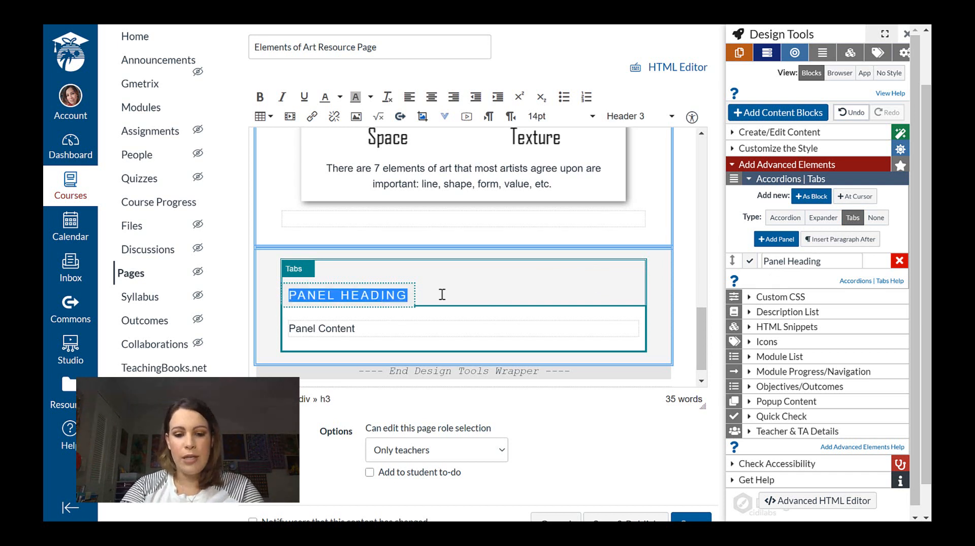
{"action": "type", "text": "LINE"}
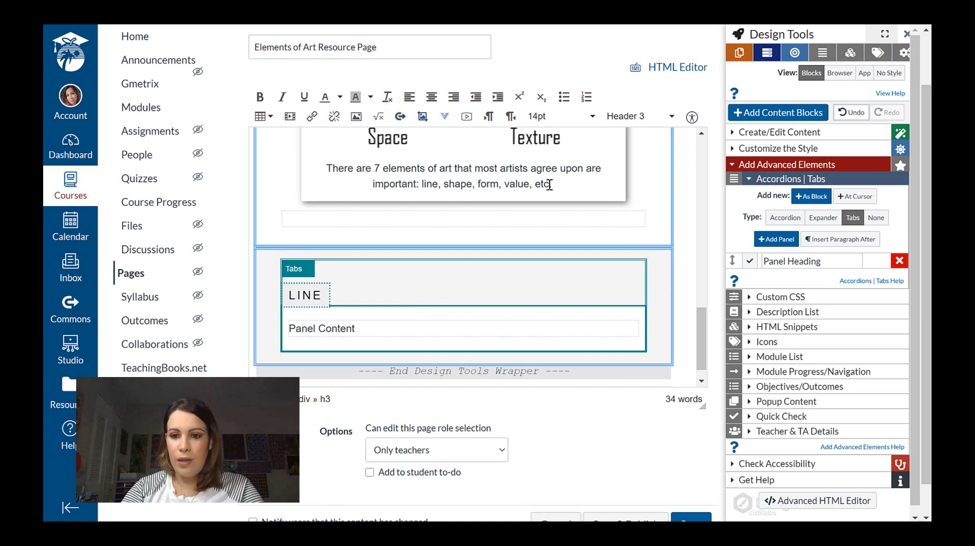
{"action": "left_click", "coordinate": [777, 240]}
{"action": "left_click", "coordinate": [406, 365]}
{"action": "triple_click", "coordinate": [356, 355]}
{"action": "type", "text": "SHAPE"}
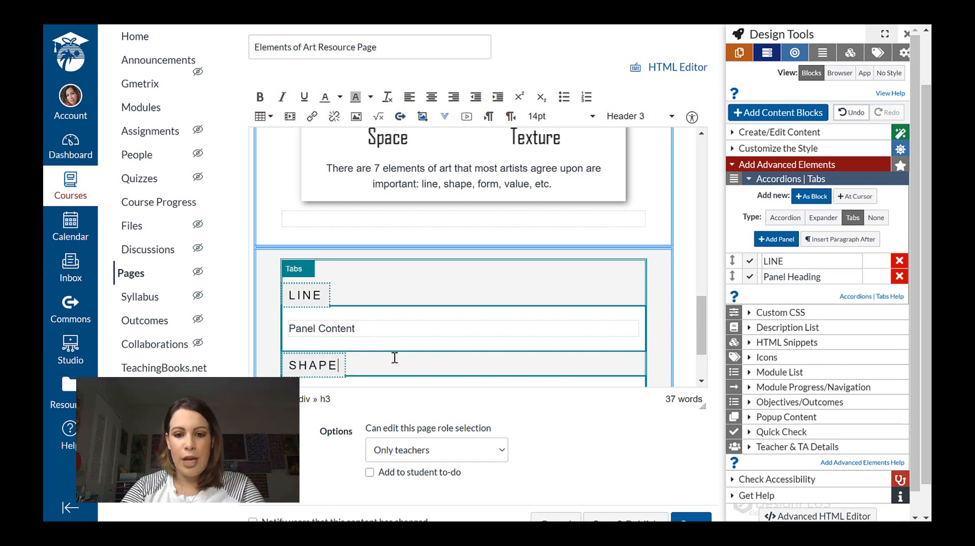
Add a third tab panel and replace its placeholder heading with FORM.
{"action": "scroll", "coordinate": [702, 320], "scroll_direction": "down", "scroll_amount": 2}
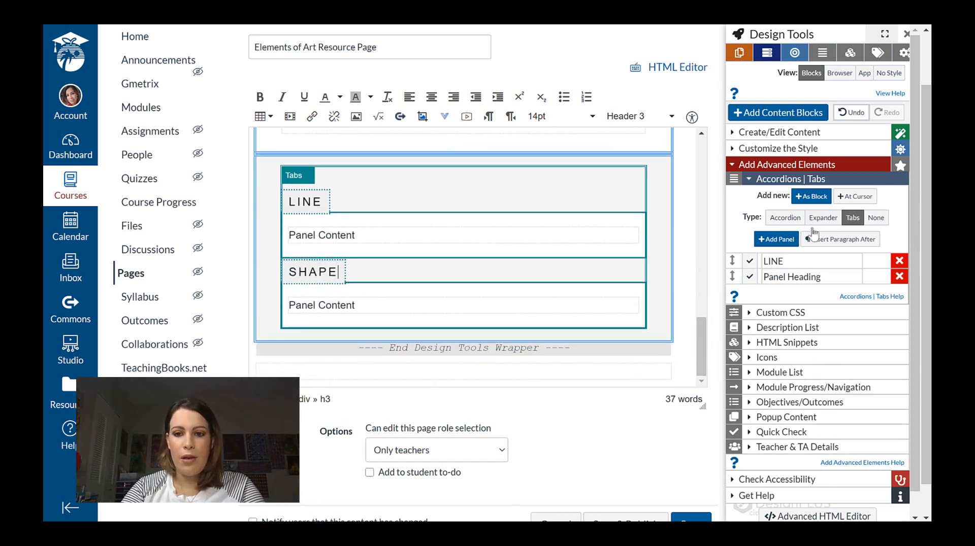
{"action": "left_click", "coordinate": [777, 239]}
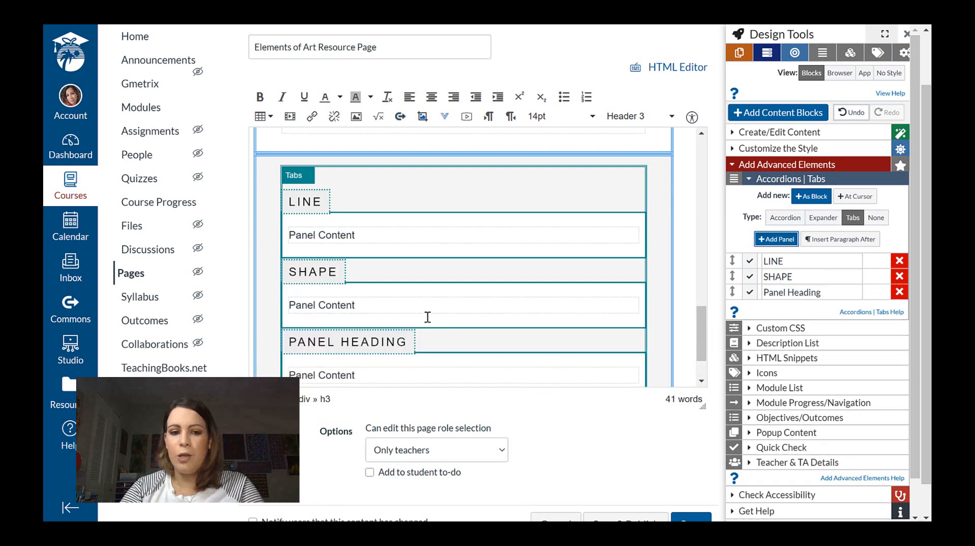
{"action": "left_click", "coordinate": [410, 342]}
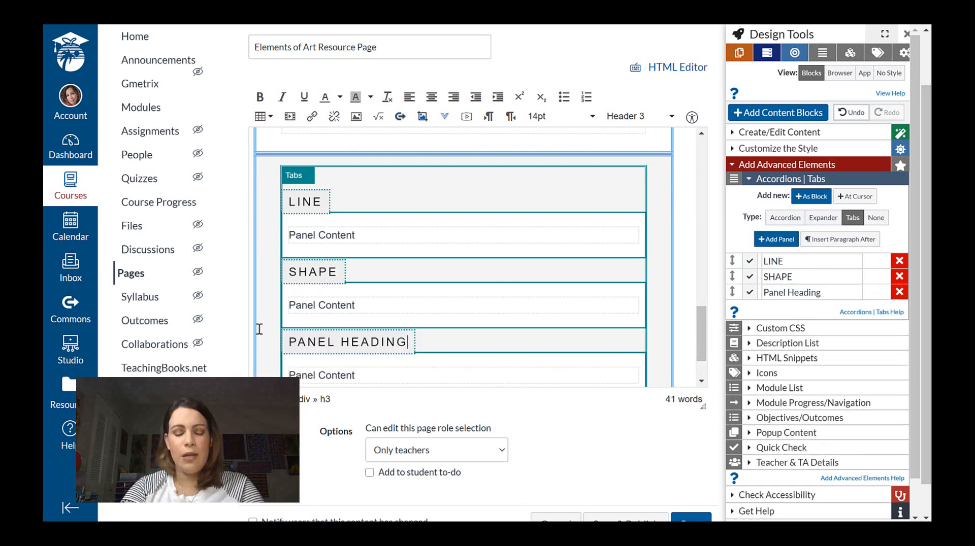
{"action": "key", "text": "shift+Home"}
{"action": "type", "text": "FORM"}
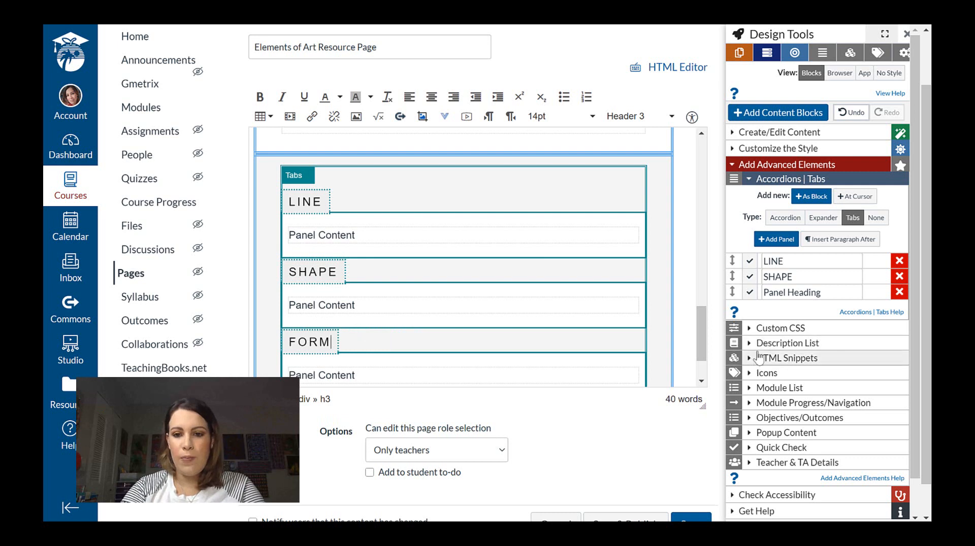
Add the remaining tab panels below FORM, headed VALUE, COLOR, SPACE and TEXTURE.
{"action": "left_click", "coordinate": [776, 241]}
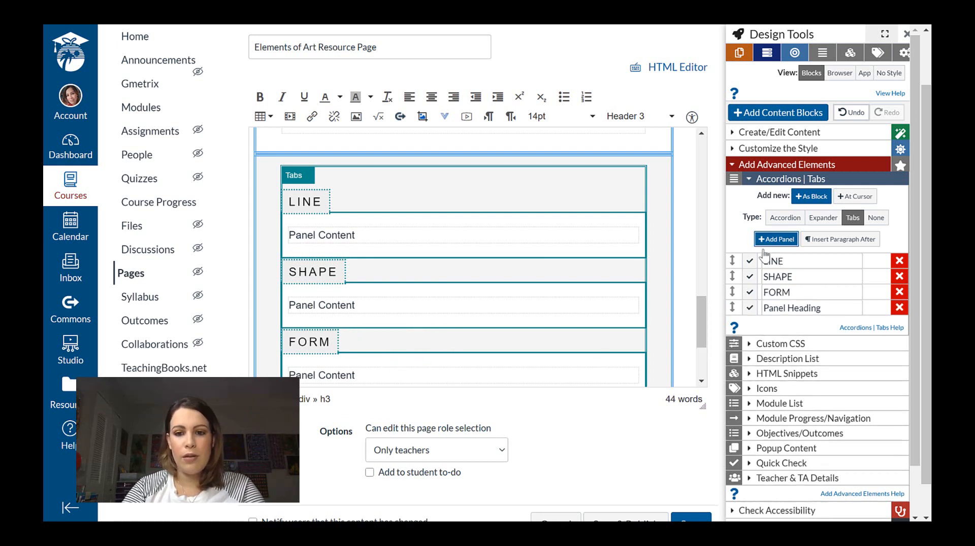
{"action": "scroll", "coordinate": [699, 314], "scroll_direction": "down", "scroll_amount": 2}
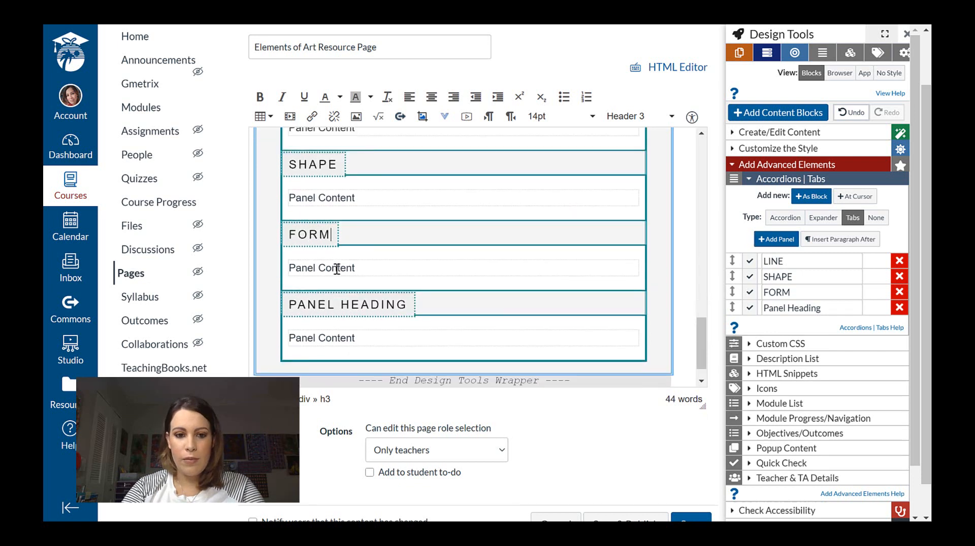
{"action": "left_click_drag", "start_coordinate": [407, 305], "coordinate": [247, 314]}
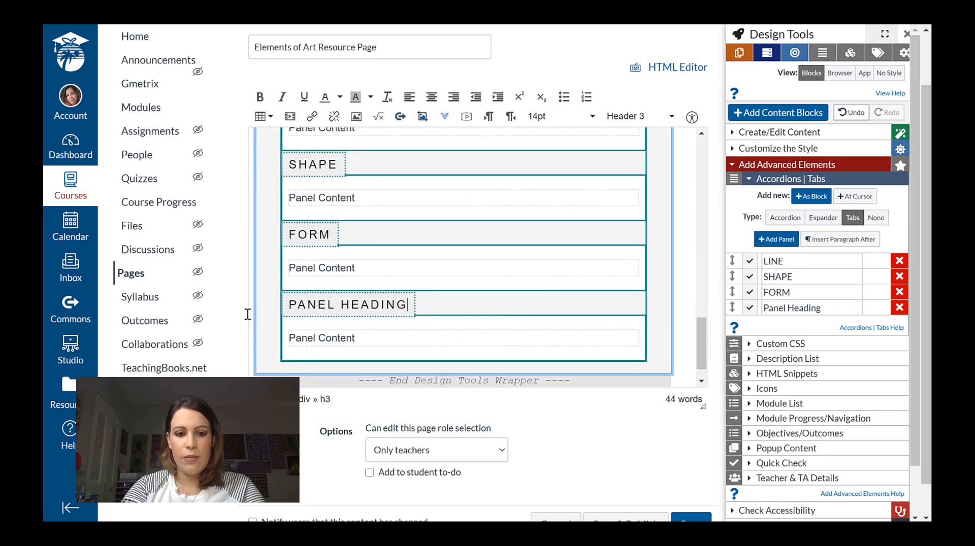
{"action": "type", "text": "VALUE"}
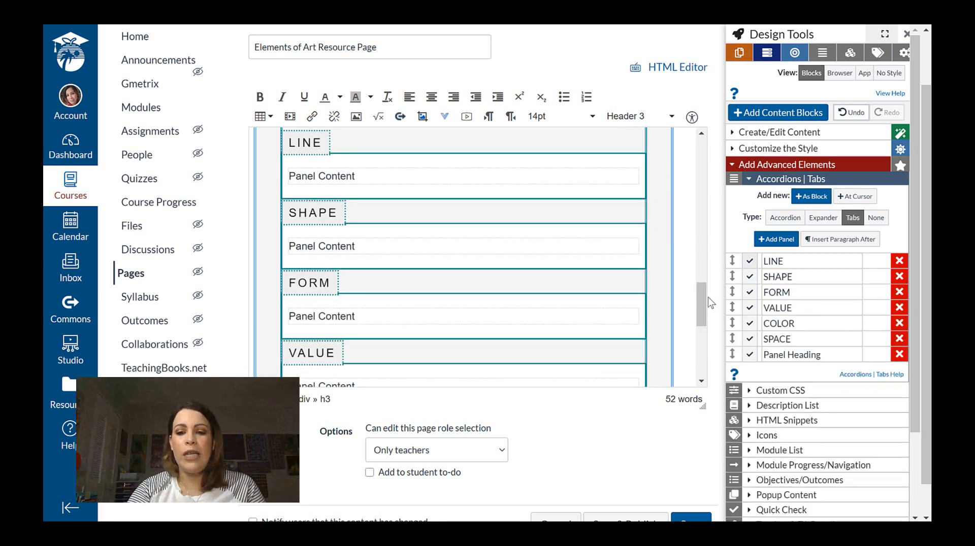
Replace the placeholder content of the LINE panel with "A line is a dot that took a walk.".
{"action": "scroll", "coordinate": [694, 350], "scroll_direction": "down", "scroll_amount": 4}
{"action": "left_click_drag", "start_coordinate": [695, 350], "coordinate": [697, 297]}
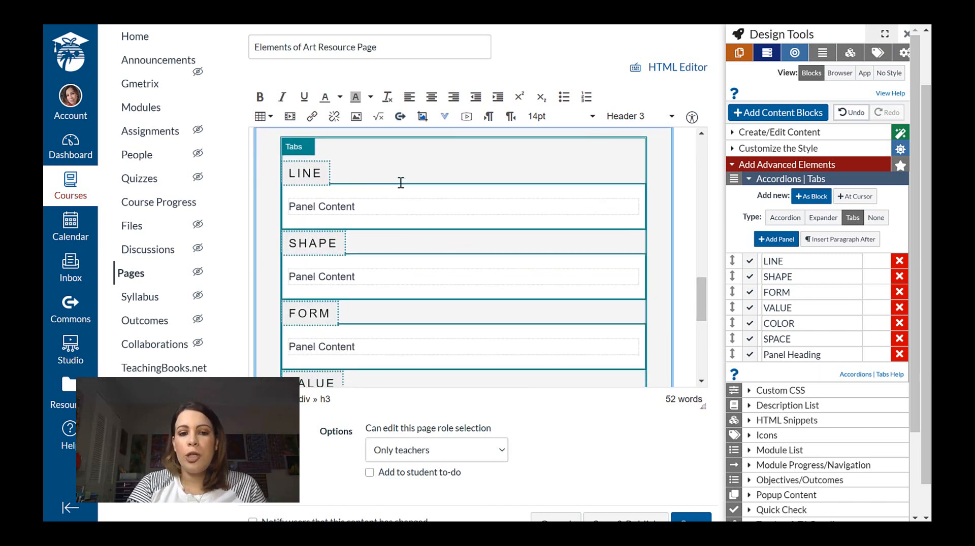
{"action": "left_click", "coordinate": [388, 208]}
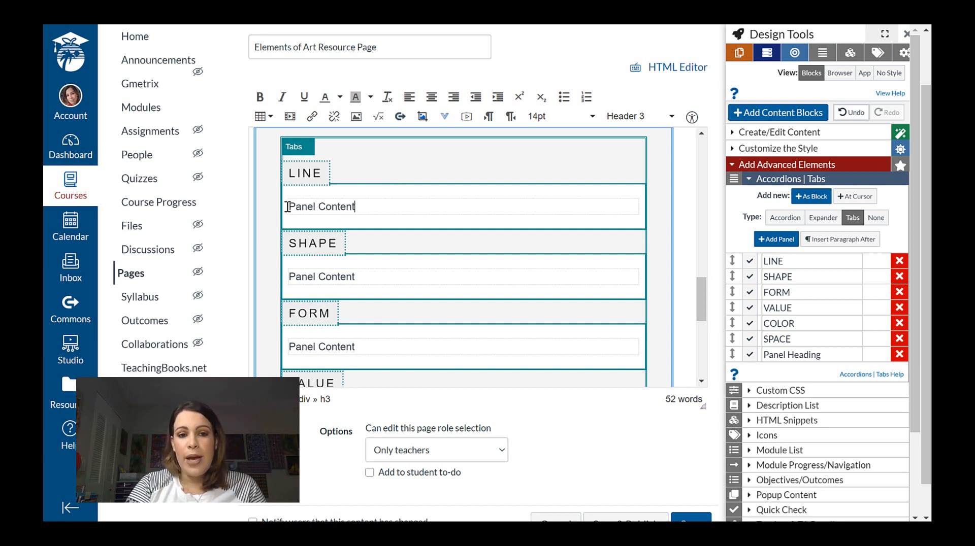
{"action": "left_click_drag", "start_coordinate": [388, 208], "coordinate": [288, 207]}
{"action": "key", "text": "BackSpace"}
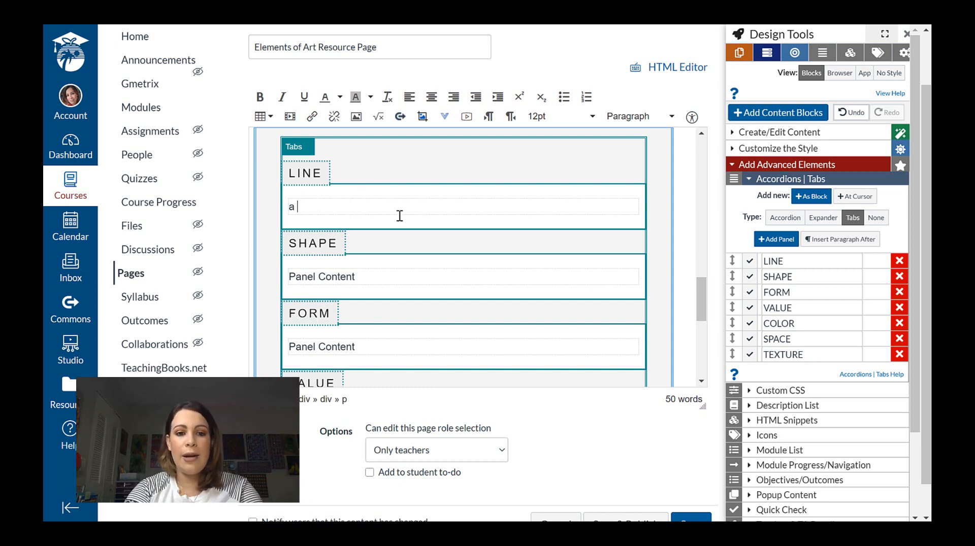
{"action": "type", "text": "A line is a dot that took a walk."}
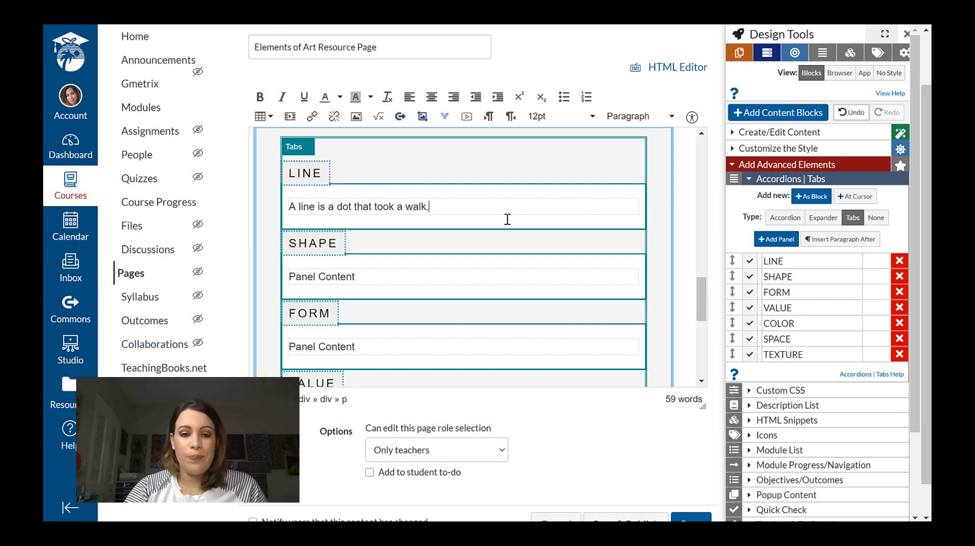
Clear the placeholder content from the VALUE panel.
{"action": "left_click_drag", "start_coordinate": [699, 297], "coordinate": [696, 322]}
{"action": "left_click", "coordinate": [361, 274]}
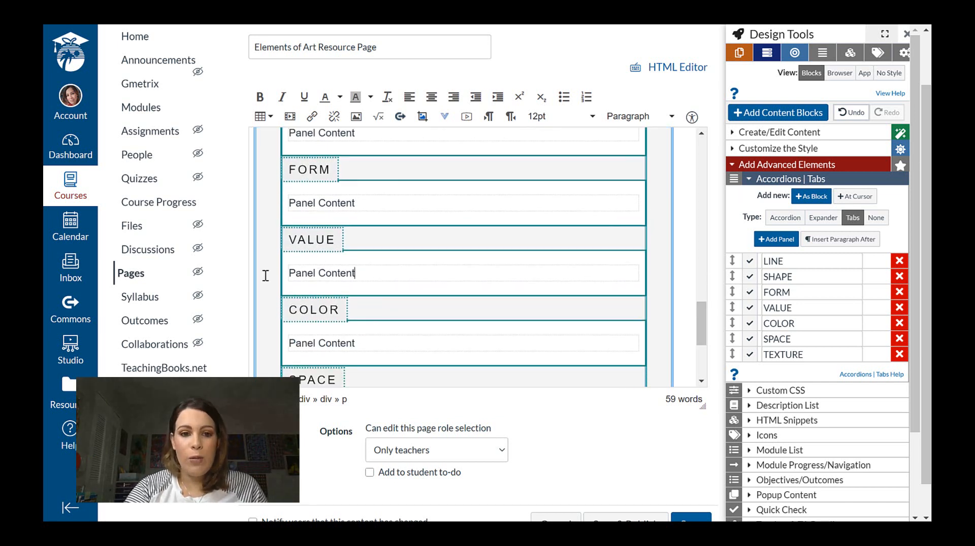
{"action": "triple_click", "coordinate": [296, 274]}
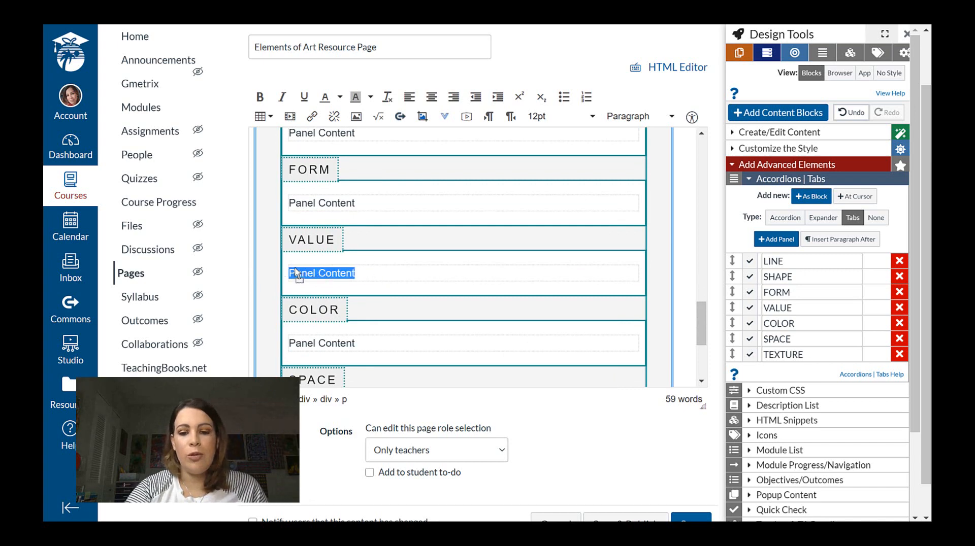
{"action": "key", "text": "BackSpace"}
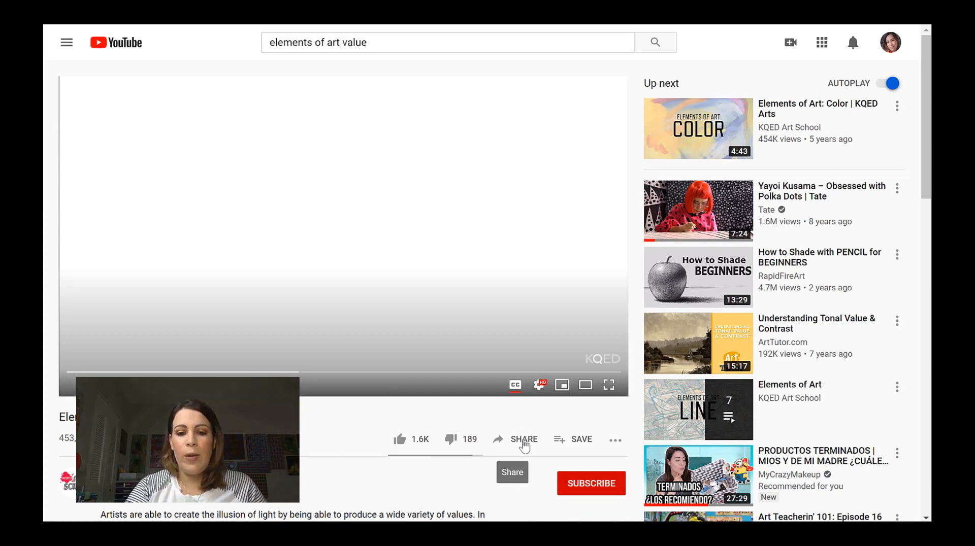
Switch to the YouTube video "Elements of Art: Value | KQED Arts" and copy its embed code.
{"action": "left_click", "coordinate": [524, 446]}
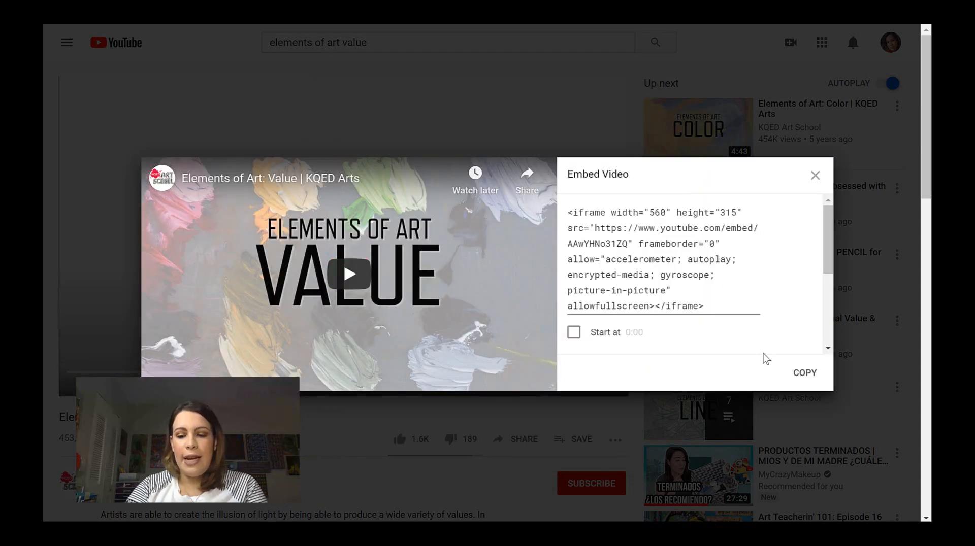
{"action": "left_click", "coordinate": [806, 374]}
{"action": "key", "text": "ctrl+c"}
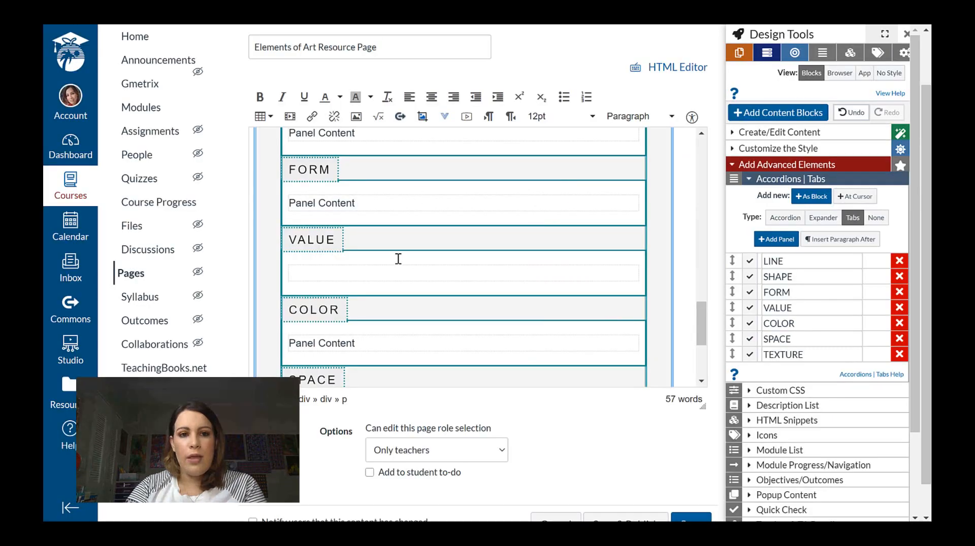
Return to the page editor and embed the copied video as media in the empty VALUE panel.
{"action": "left_click", "coordinate": [365, 274]}
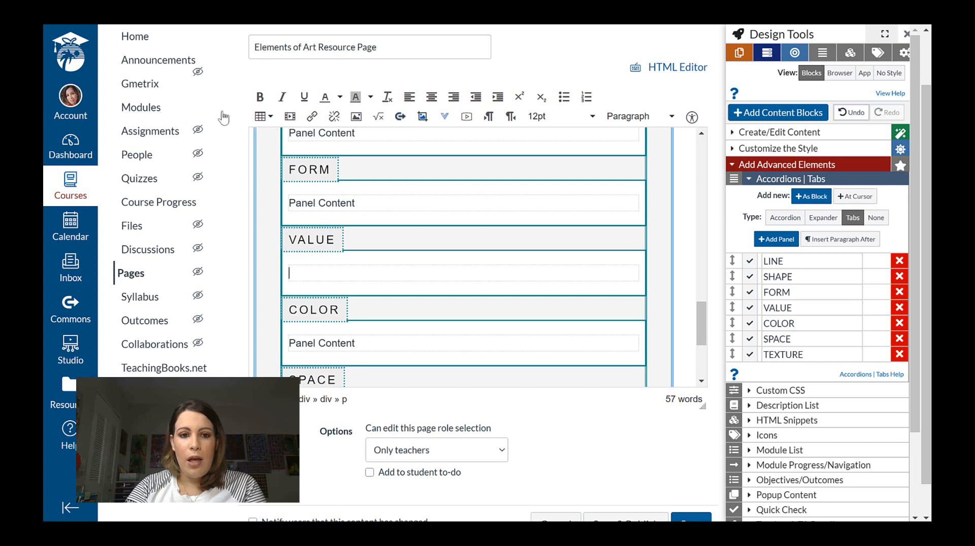
{"action": "left_click", "coordinate": [291, 119]}
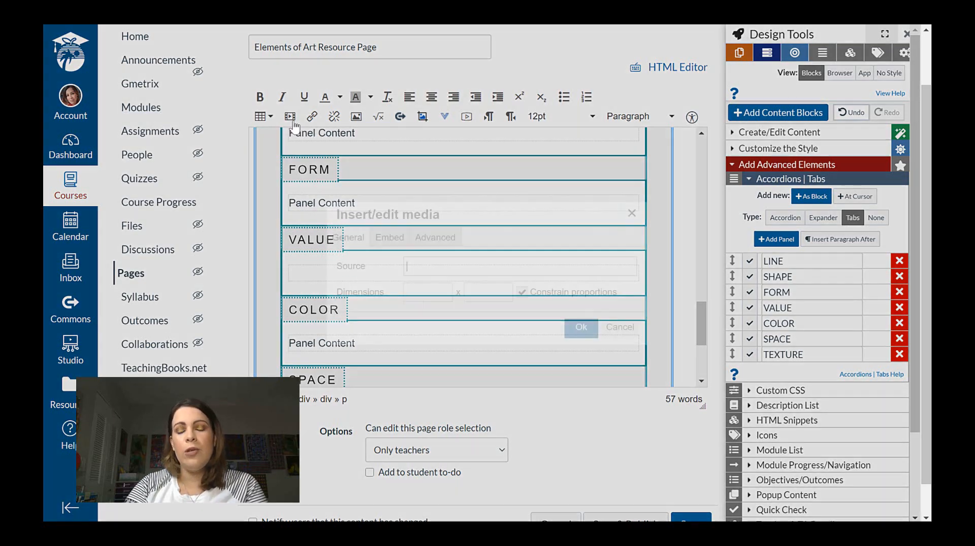
{"action": "left_click", "coordinate": [390, 237]}
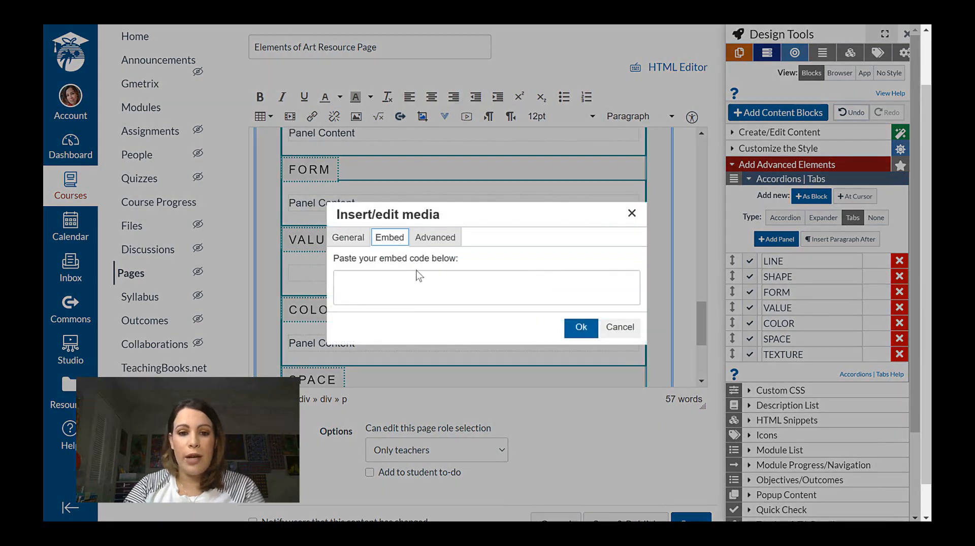
{"action": "left_click", "coordinate": [416, 280]}
{"action": "key", "text": "ctrl+v"}
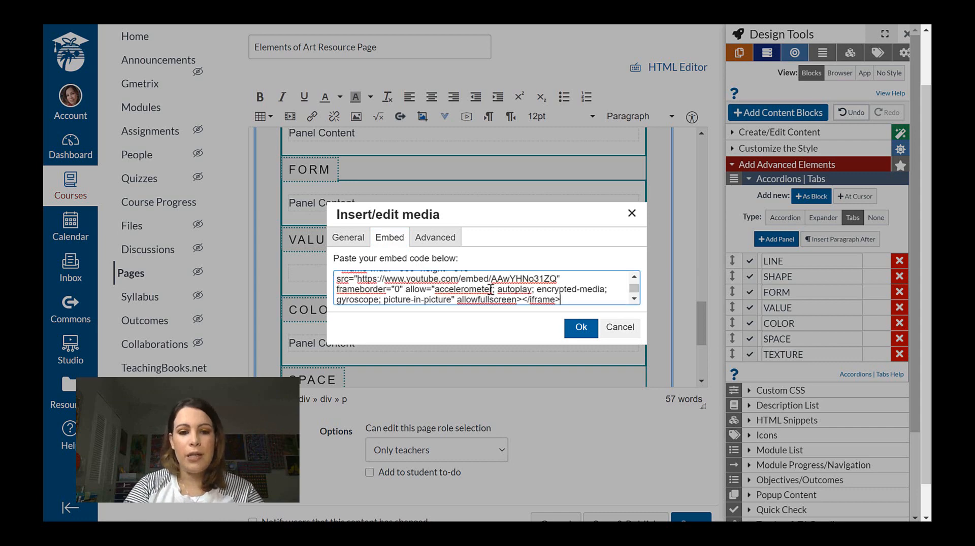
{"action": "left_click", "coordinate": [582, 329]}
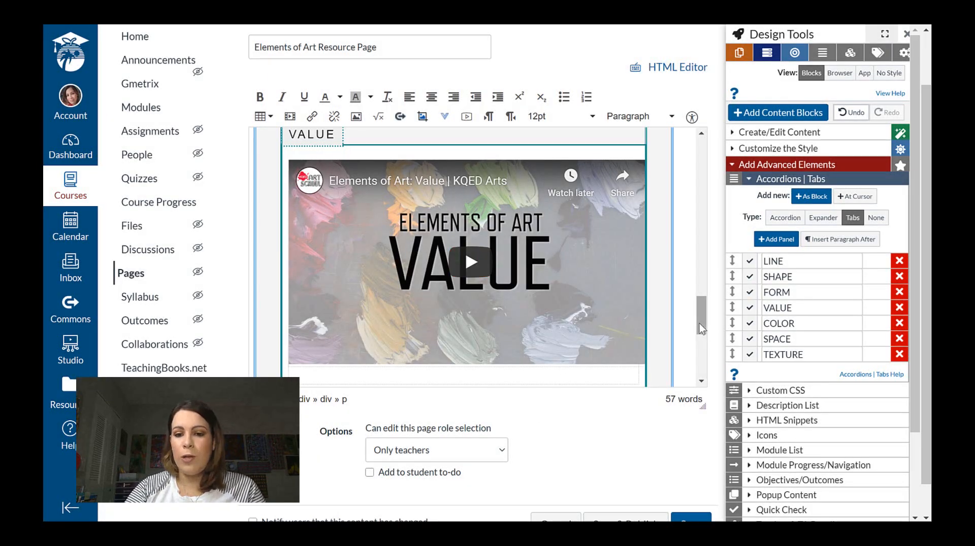
Save the page without publishing and review it down to the tabs, opening the SHAPE tab.
{"action": "scroll", "coordinate": [699, 328], "scroll_direction": "down", "scroll_amount": 5}
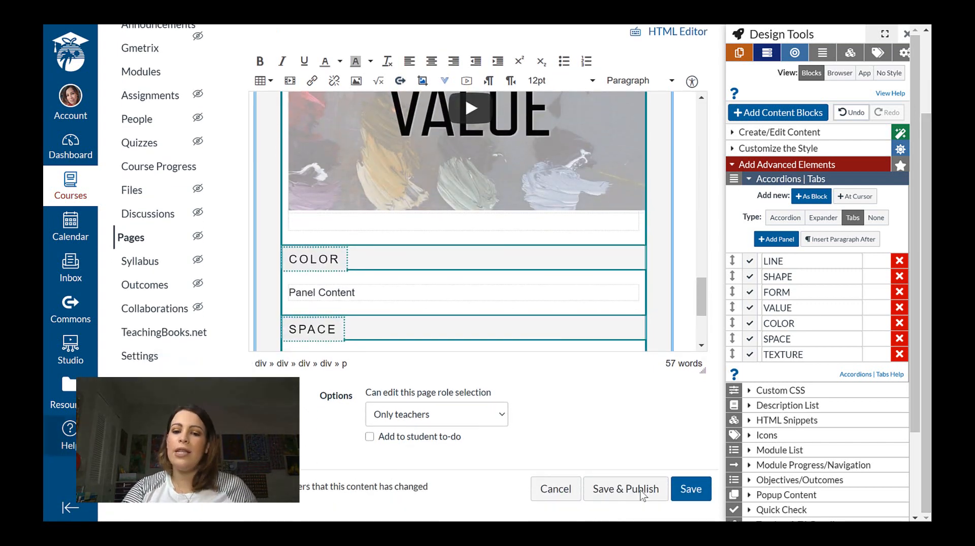
{"action": "left_click", "coordinate": [693, 495]}
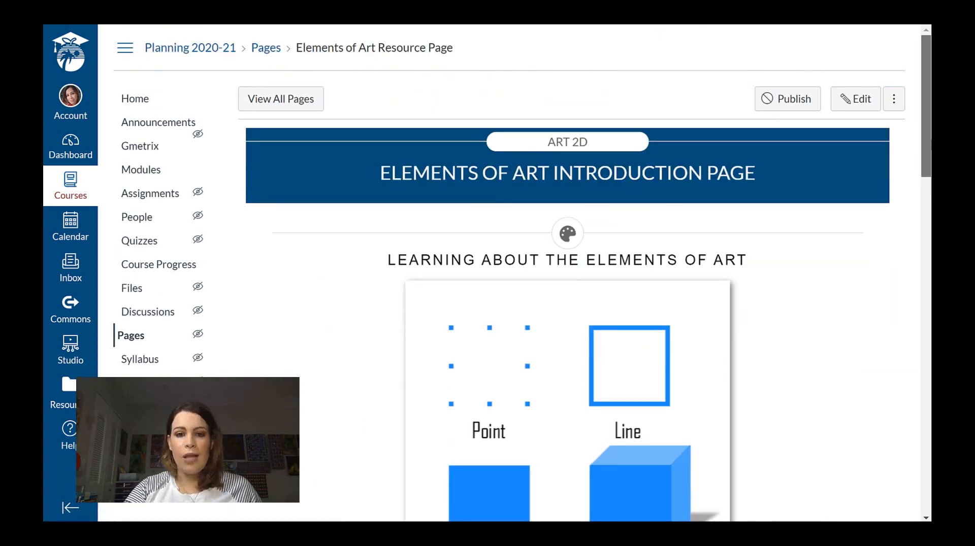
{"action": "mouse_move", "coordinate": [928, 130]}
{"action": "left_mouse_down"}
{"action": "mouse_move", "coordinate": [930, 174]}
{"action": "mouse_move", "coordinate": [929, 143]}
{"action": "left_mouse_up"}
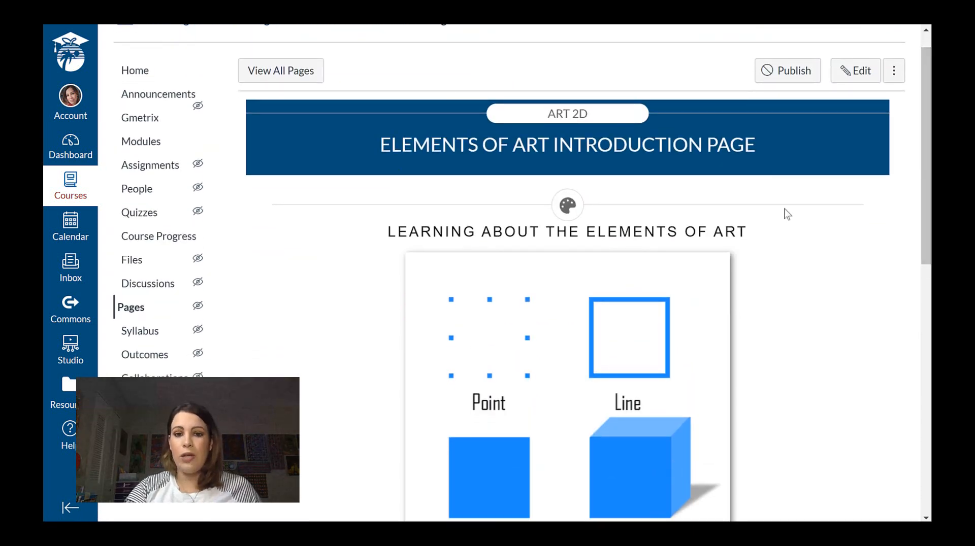
{"action": "left_click_drag", "start_coordinate": [928, 82], "coordinate": [929, 149]}
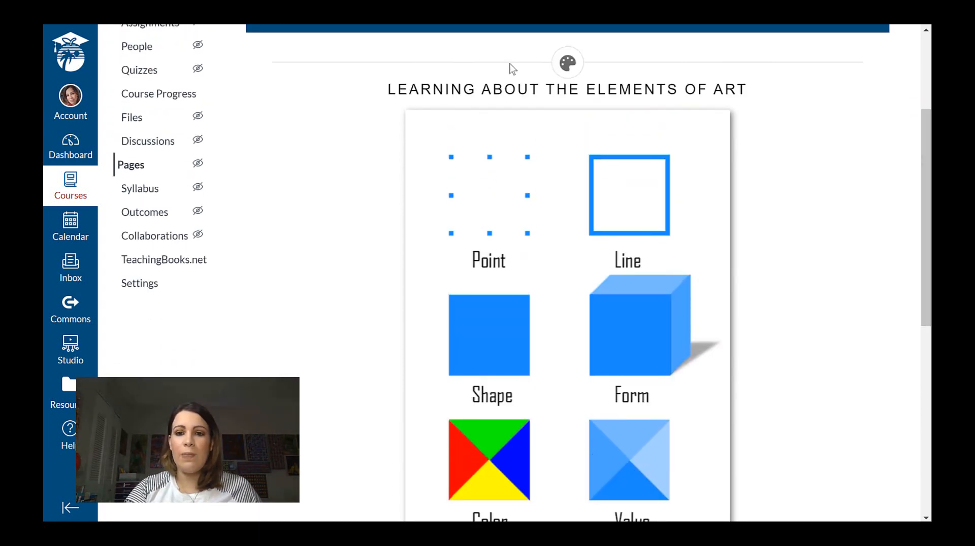
{"action": "left_click_drag", "start_coordinate": [931, 246], "coordinate": [931, 432]}
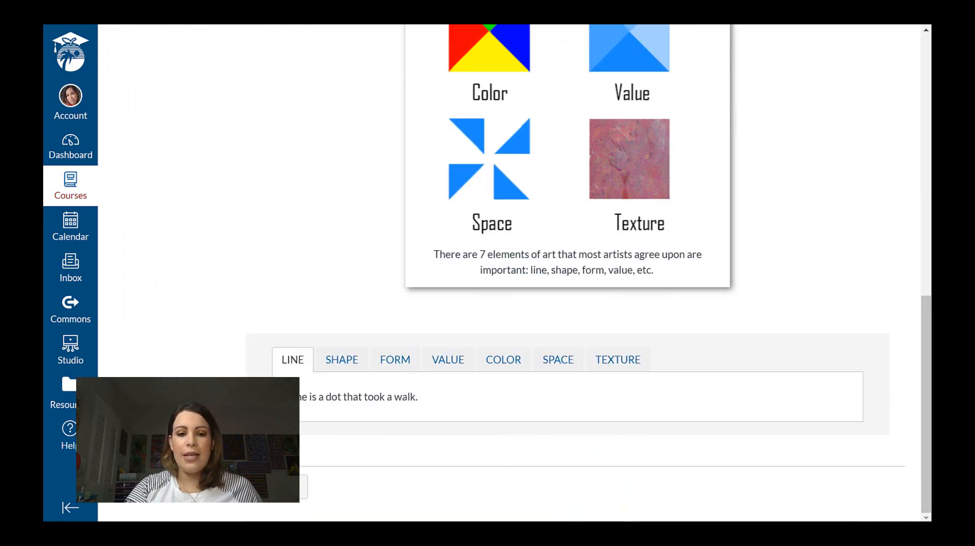
{"action": "left_click", "coordinate": [355, 370]}
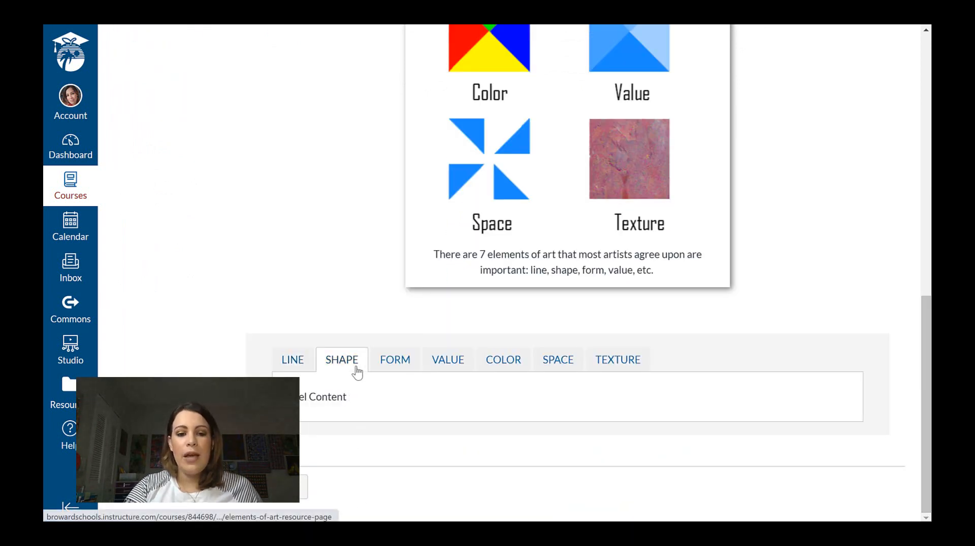
Review the saved page's FORM, VALUE, COLOR, SPACE and TEXTURE tabs, checking the embedded VALUE video and the LINE text.
{"action": "left_click", "coordinate": [393, 368]}
{"action": "left_click", "coordinate": [447, 363]}
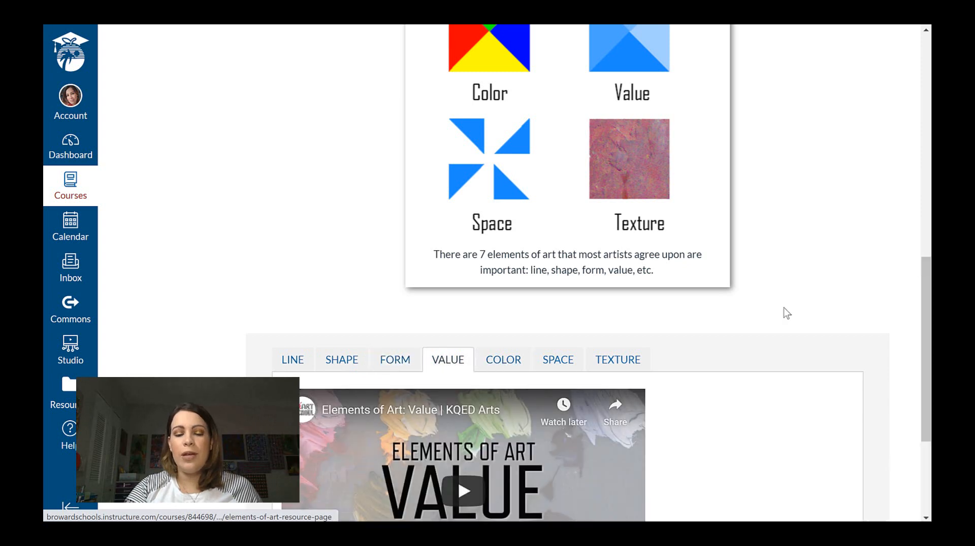
{"action": "scroll", "coordinate": [784, 312], "scroll_direction": "down", "scroll_amount": 4}
{"action": "left_click", "coordinate": [496, 171]}
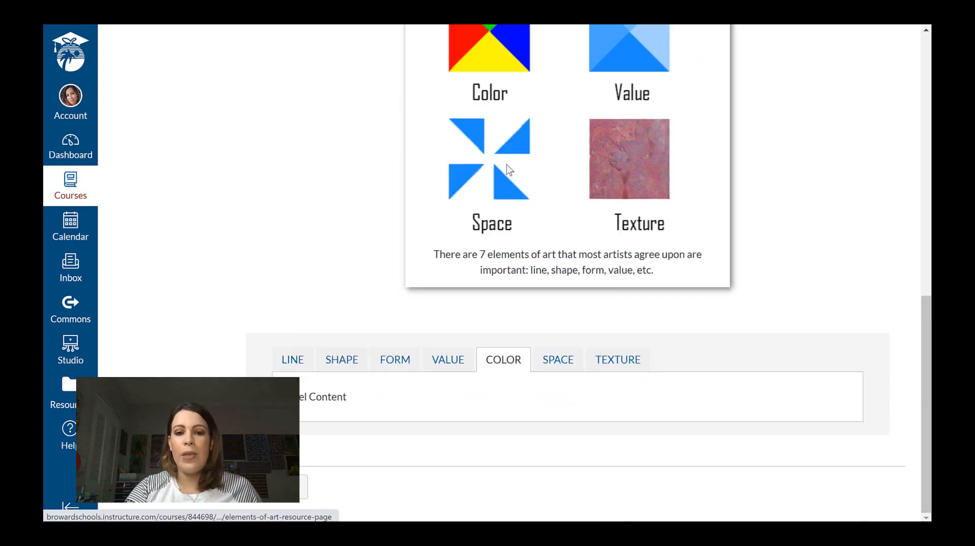
{"action": "left_click", "coordinate": [565, 362]}
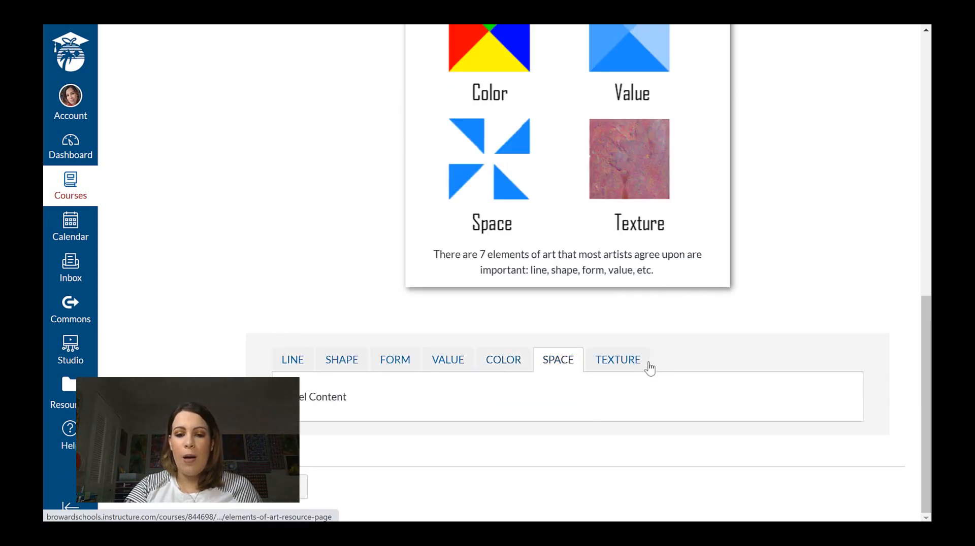
{"action": "left_click", "coordinate": [639, 363]}
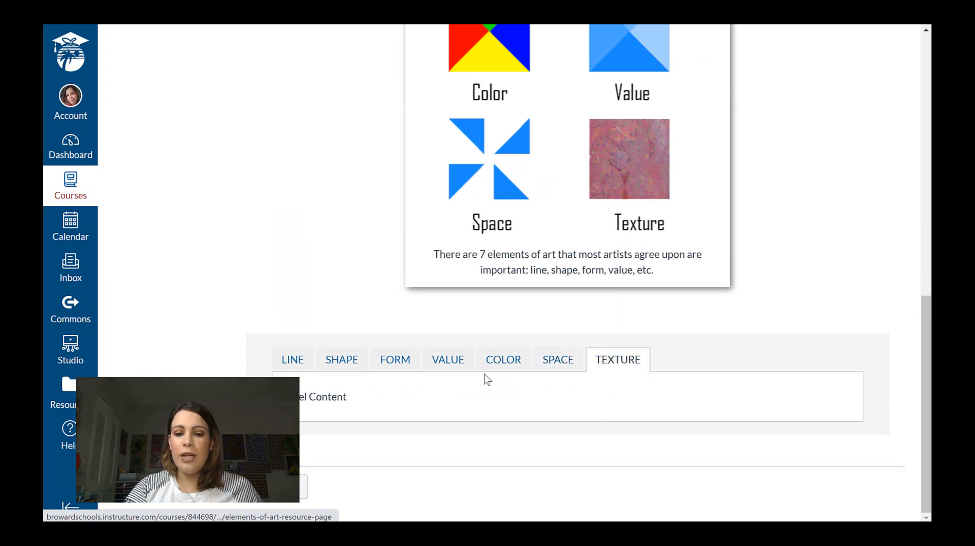
{"action": "left_click", "coordinate": [453, 364]}
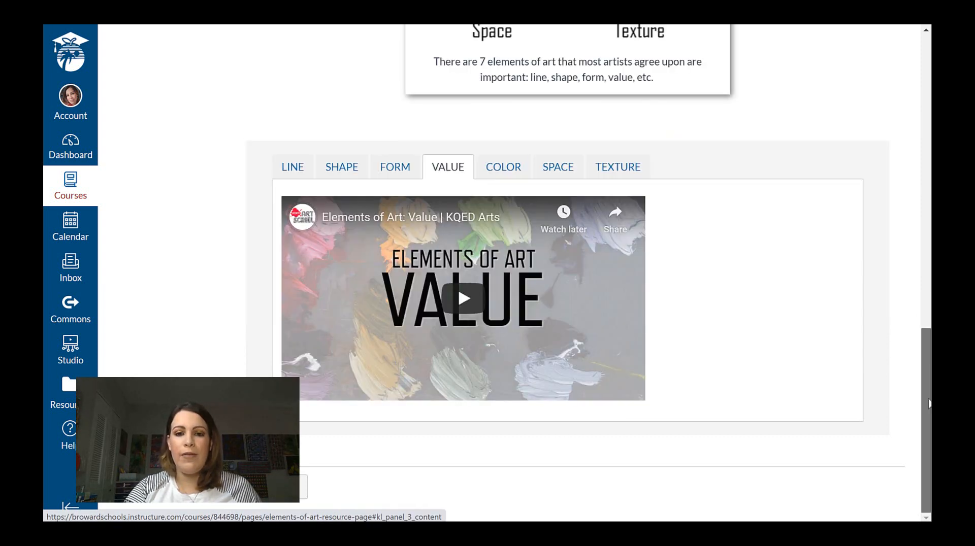
{"action": "left_click", "coordinate": [309, 178]}
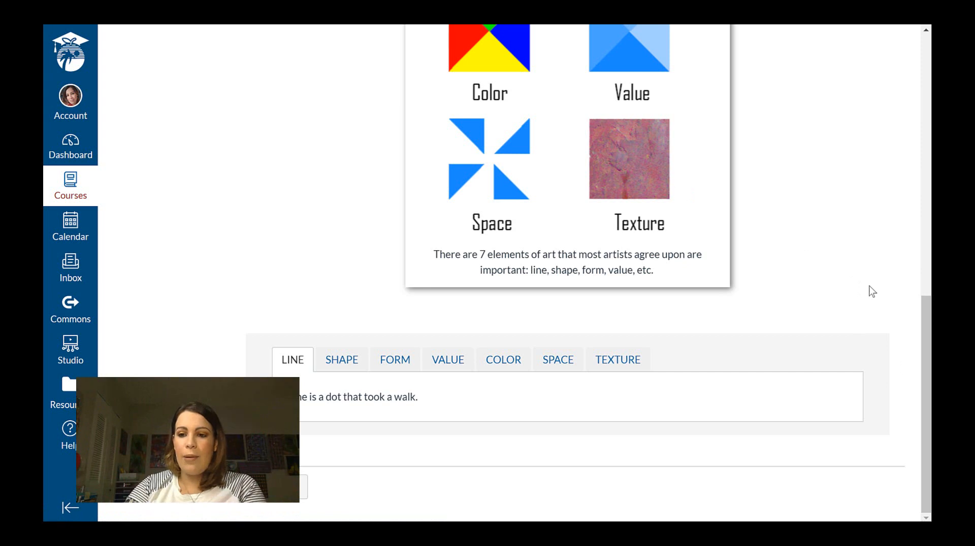
Reopen the Elements of Art Resource Page for editing and launch Design Tools.
{"action": "scroll", "coordinate": [926, 304], "scroll_direction": "up", "scroll_amount": 8}
{"action": "scroll", "coordinate": [926, 203], "scroll_direction": "up", "scroll_amount": 5}
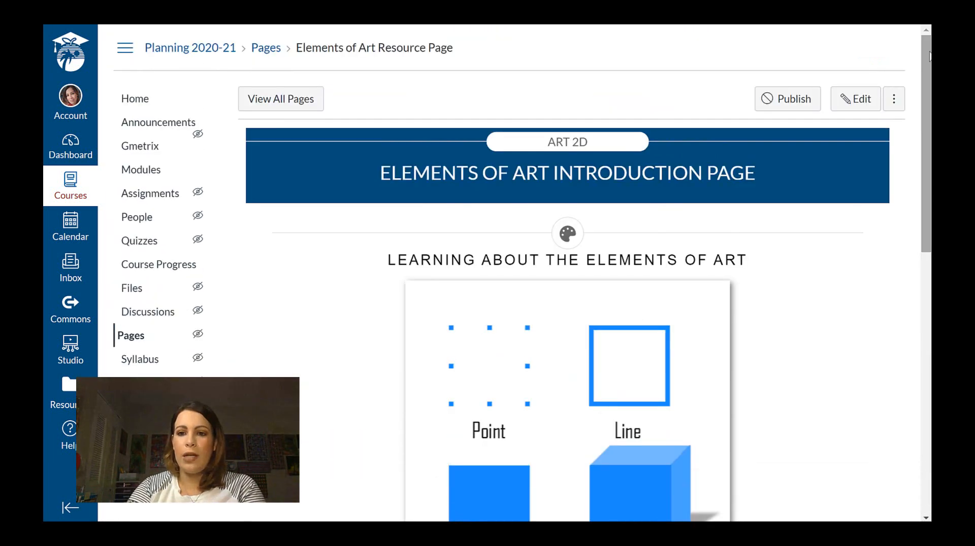
{"action": "left_click", "coordinate": [855, 104]}
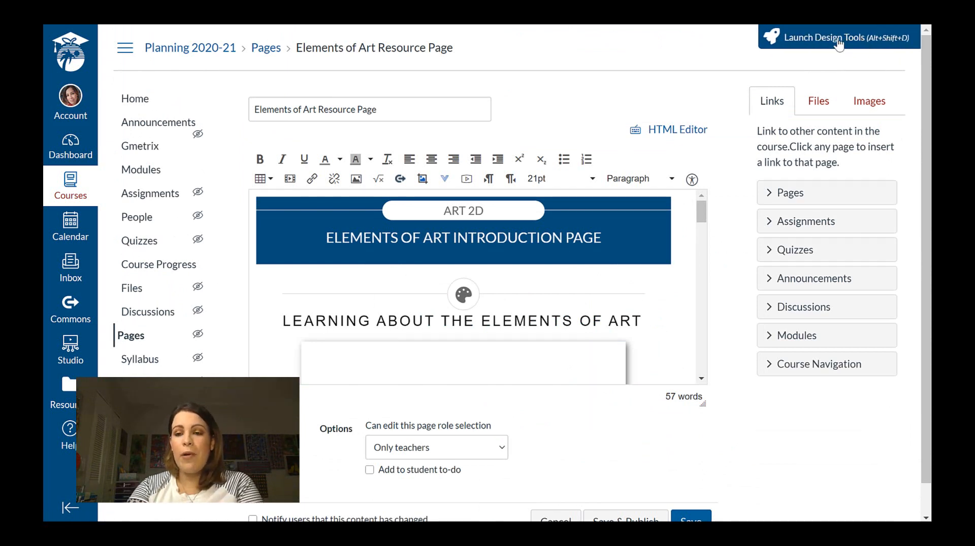
{"action": "left_click", "coordinate": [812, 44]}
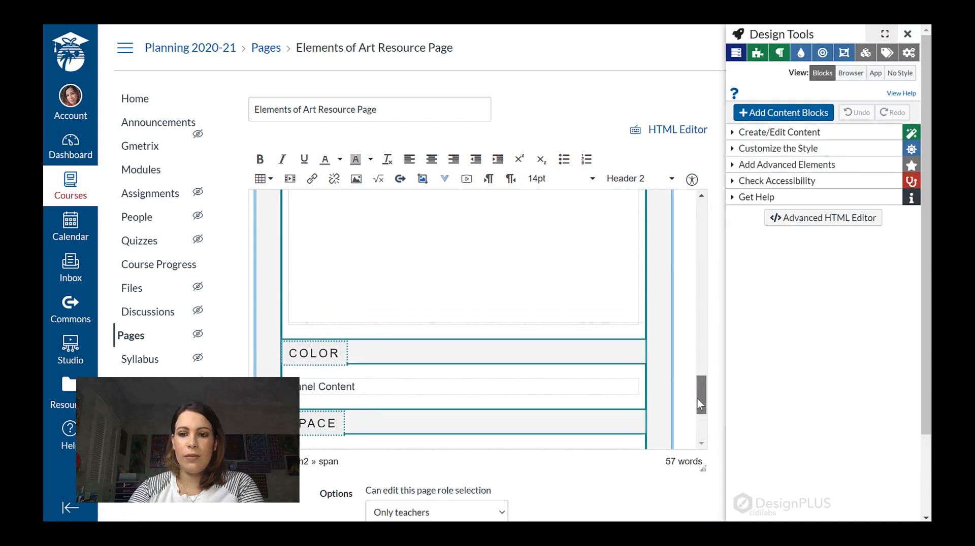
Clear the placeholder content from the SHAPE panel.
{"action": "left_click_drag", "start_coordinate": [697, 397], "coordinate": [695, 347]}
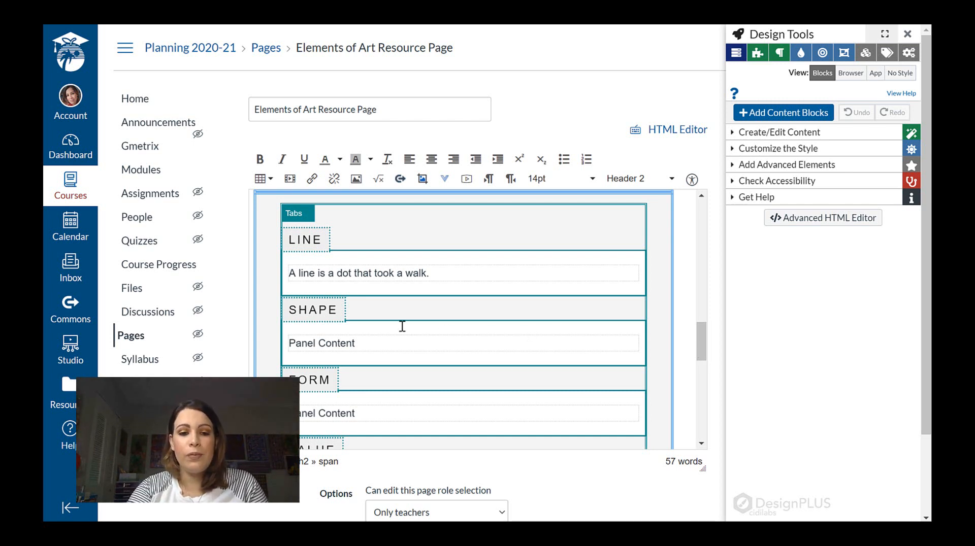
{"action": "left_click", "coordinate": [475, 342]}
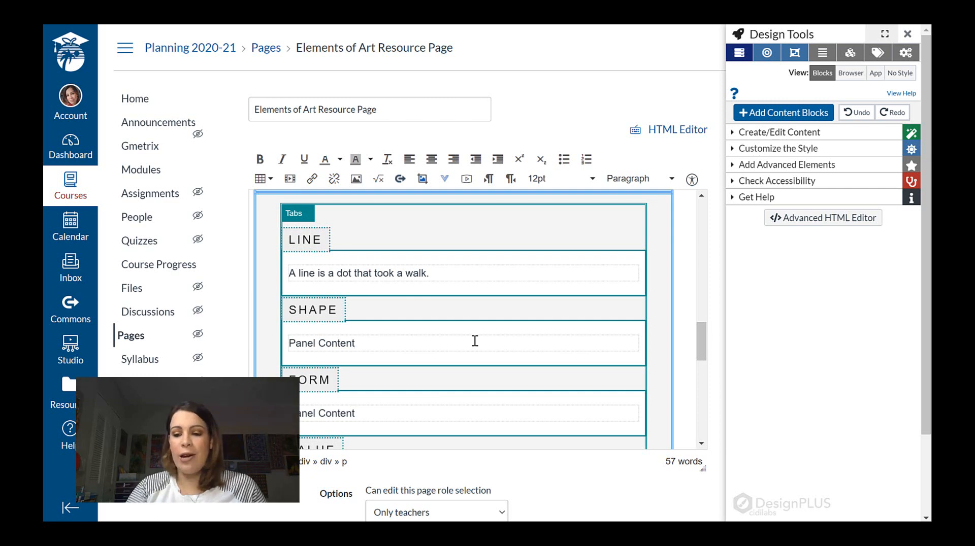
{"action": "key", "text": "BackSpace"}
{"action": "key", "text": "BackSpace"}
{"action": "key", "text": "BackSpace"}
{"action": "key", "text": "BackSpace"}
{"action": "key", "text": "BackSpace"}
{"action": "key", "text": "BackSpace"}
{"action": "key", "text": "BackSpace"}
{"action": "key", "text": "BackSpace"}
{"action": "key", "text": "BackSpace"}
{"action": "key", "text": "BackSpace"}
{"action": "key", "text": "BackSpace"}
{"action": "key", "text": "BackSpace"}
{"action": "key", "text": "BackSpace"}
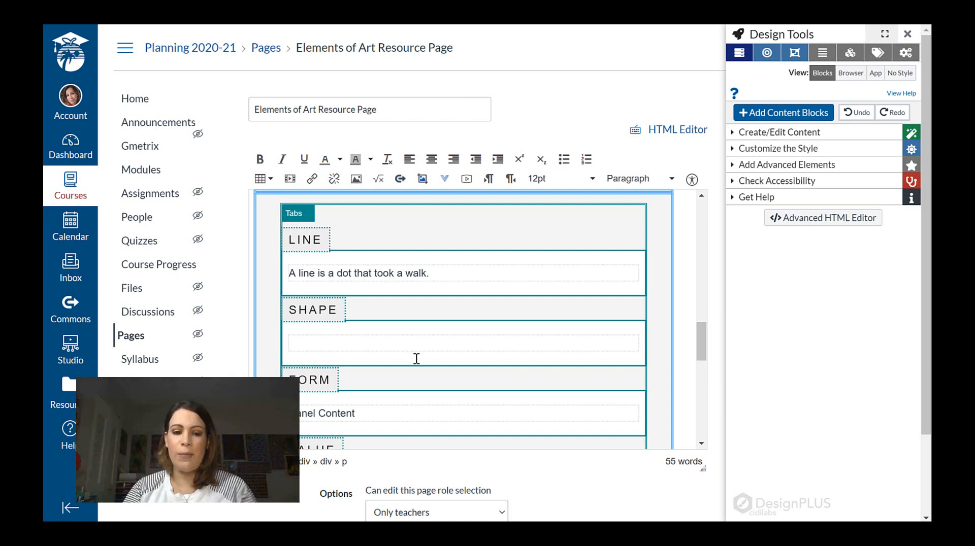
Insert a Design Tools core HTML snippet with two content blocks into the empty SHAPE panel.
{"action": "left_click", "coordinate": [782, 166]}
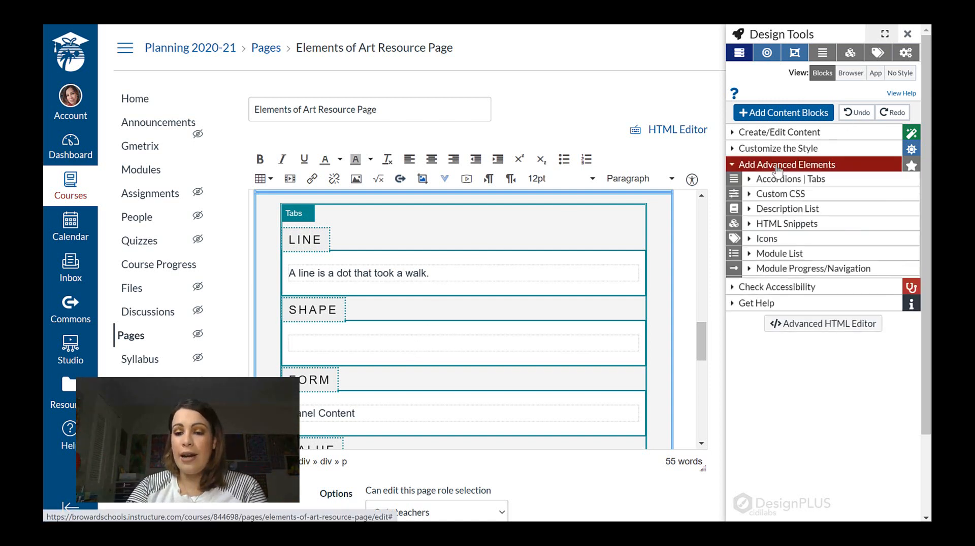
{"action": "left_click", "coordinate": [769, 225]}
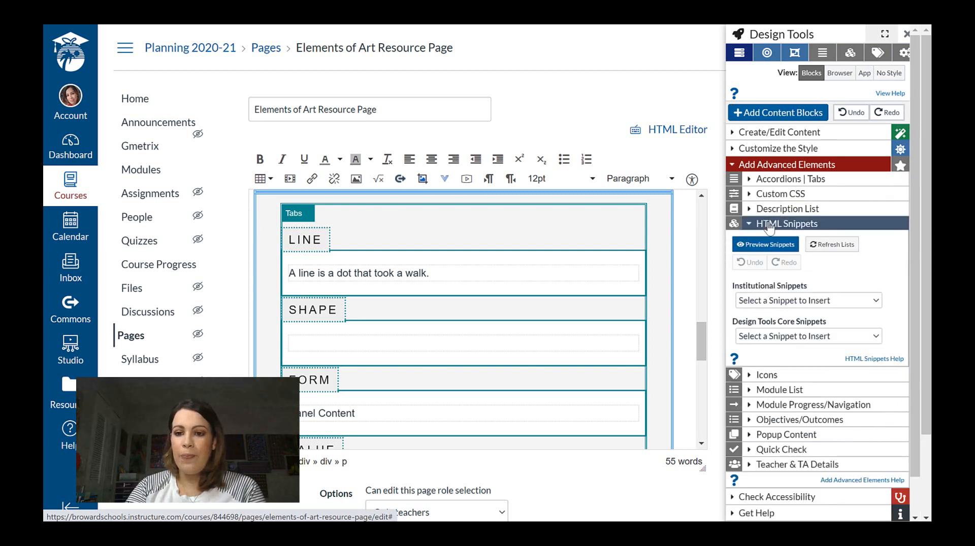
{"action": "left_click", "coordinate": [781, 345]}
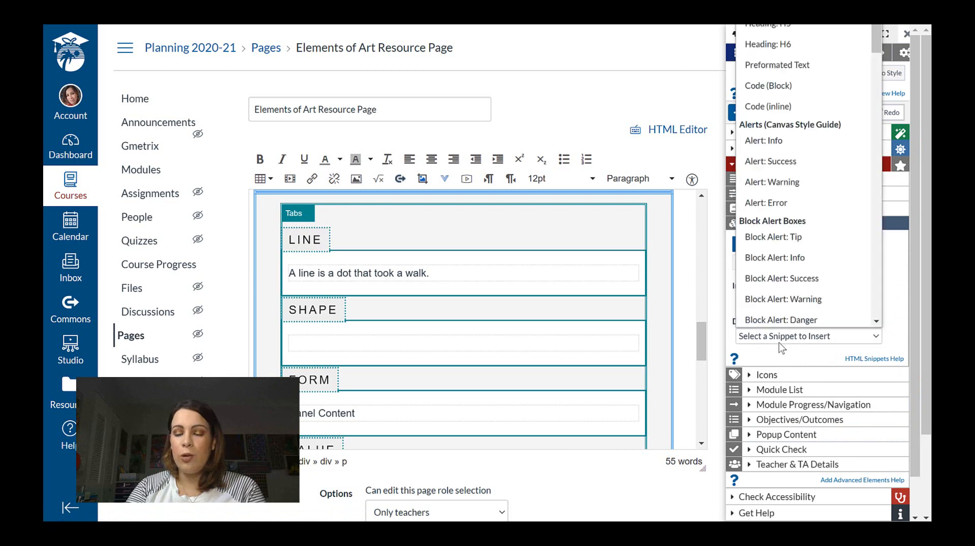
{"action": "left_click_drag", "start_coordinate": [875, 50], "coordinate": [873, 169]}
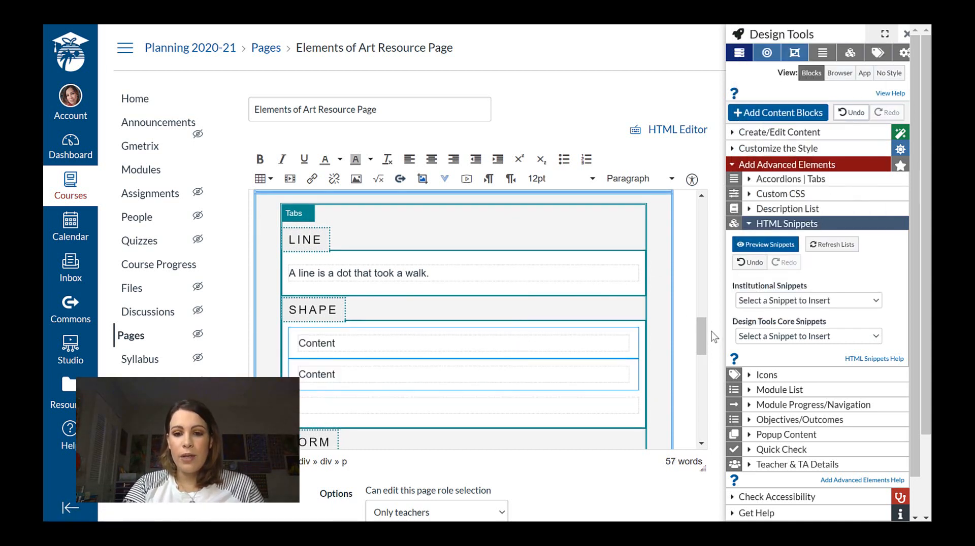
Replace the placeholder in the SHAPE panel's first content block with "GEOMETRIC SHAPES".
{"action": "scroll", "coordinate": [700, 331], "scroll_direction": "down", "scroll_amount": 1}
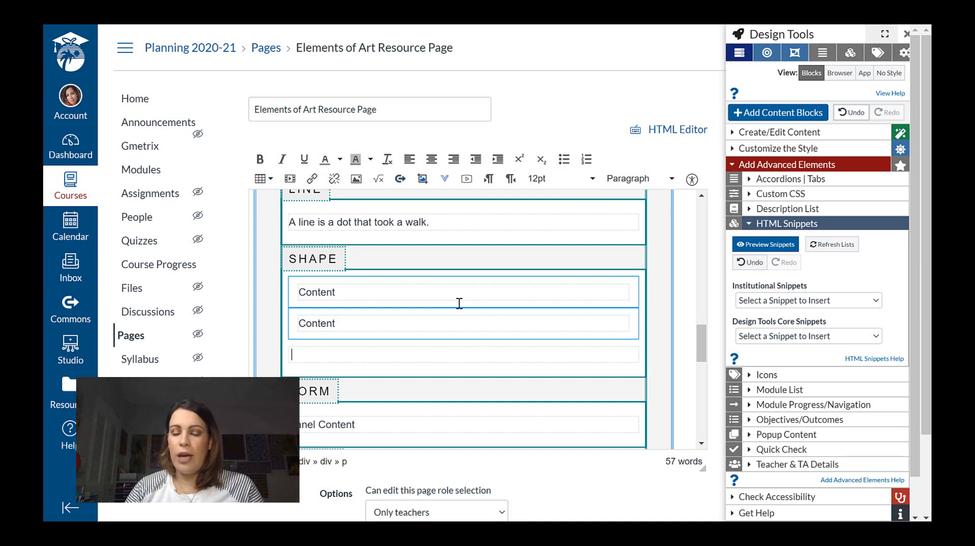
{"action": "left_click", "coordinate": [359, 297]}
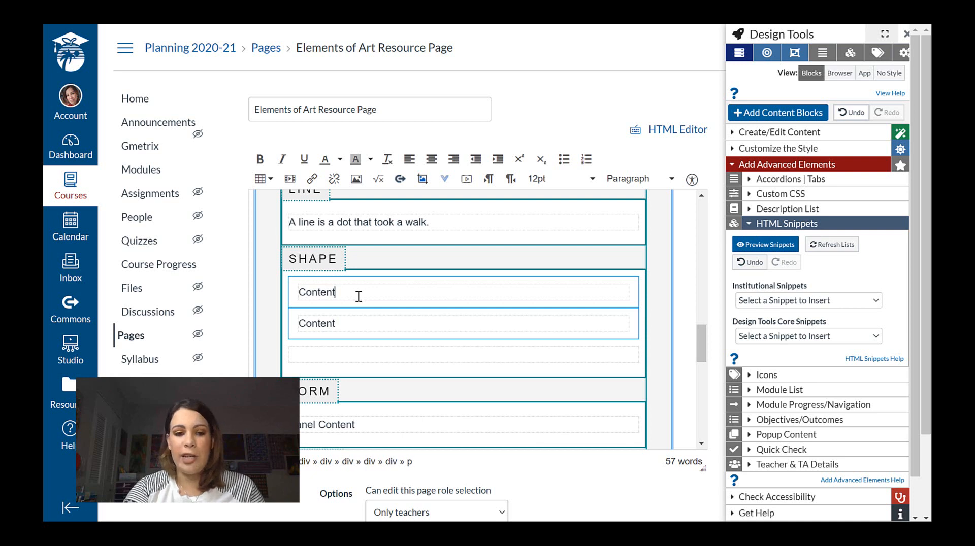
{"action": "key", "text": "BackSpace"}
{"action": "key", "text": "BackSpace"}
{"action": "key", "text": "BackSpace"}
{"action": "key", "text": "BackSpace"}
{"action": "key", "text": "BackSpace"}
{"action": "key", "text": "BackSpace"}
{"action": "key", "text": "BackSpace"}
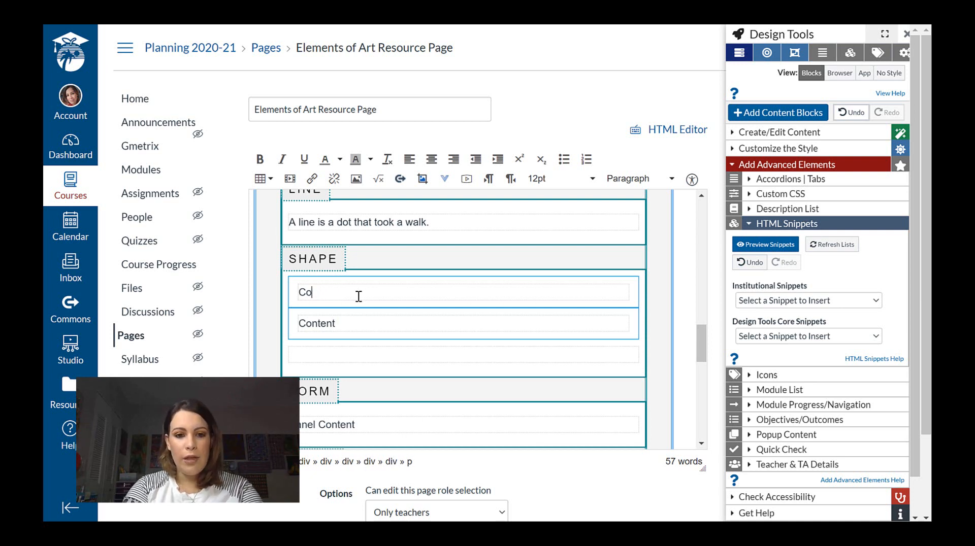
{"action": "type", "text": "GEOMETRIC SHAPES"}
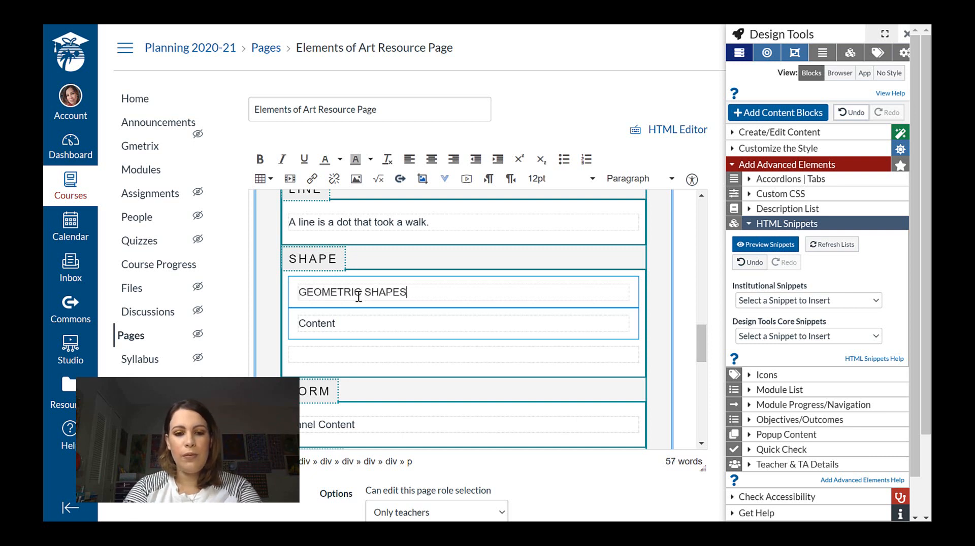
Replace the placeholder in the SHAPE panel's second content block with "FREE FORM SHAPES".
{"action": "left_click", "coordinate": [357, 325]}
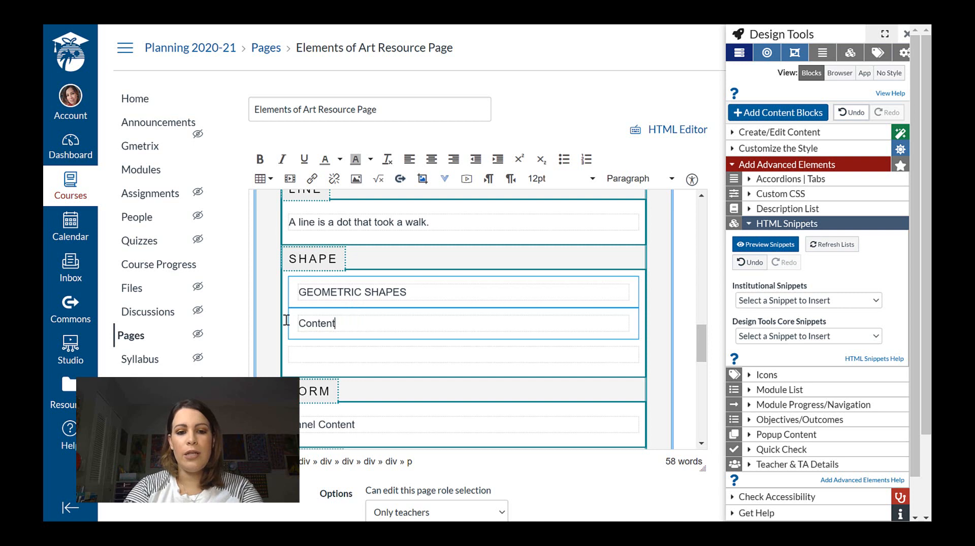
{"action": "double_click", "coordinate": [340, 322]}
{"action": "key", "text": "BackSpace"}
{"action": "type", "text": "FRE"}
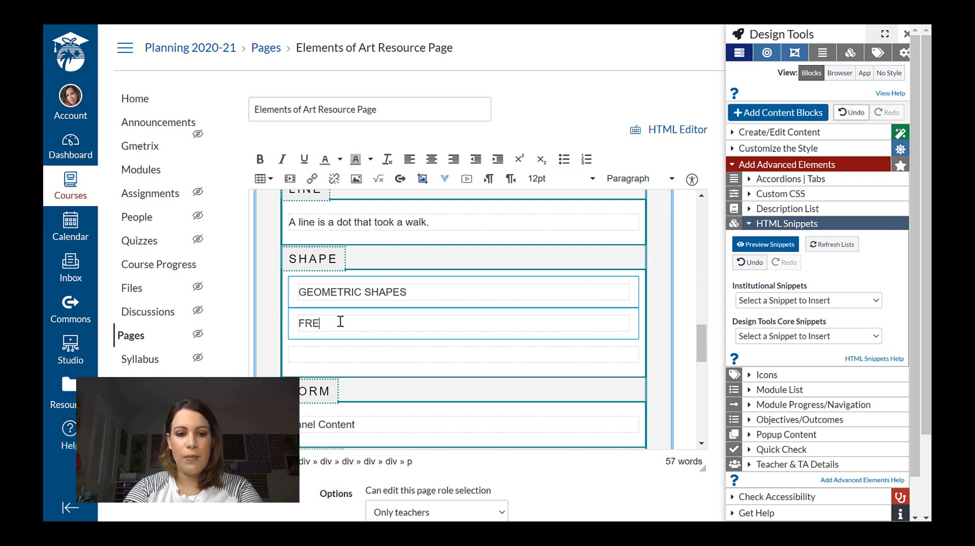
{"action": "type", "text": "E FORM SHAPES"}
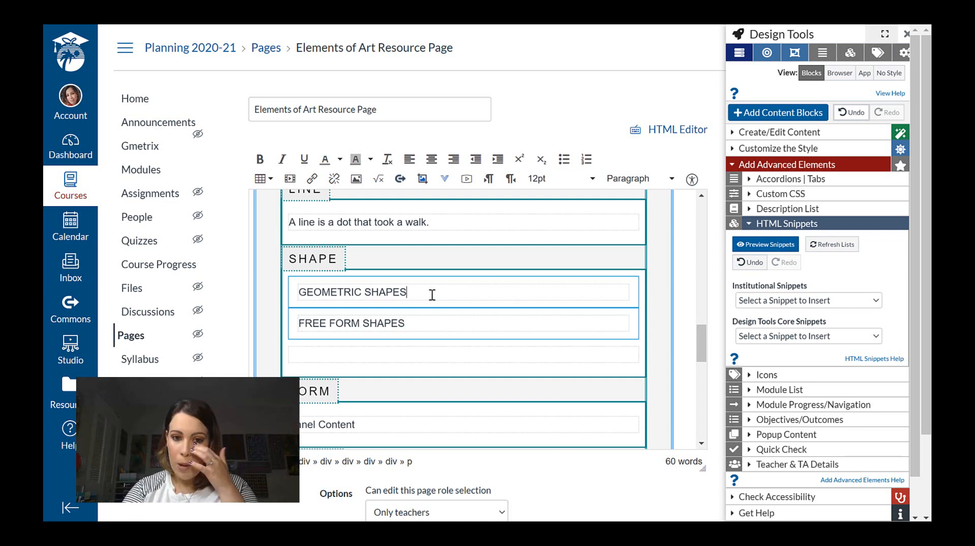
Add the line "Geometric shapes include circles, triangles and squares." below the GEOMETRIC SHAPES heading text.
{"action": "key", "text": "Return"}
{"action": "type", "text": "Geom"}
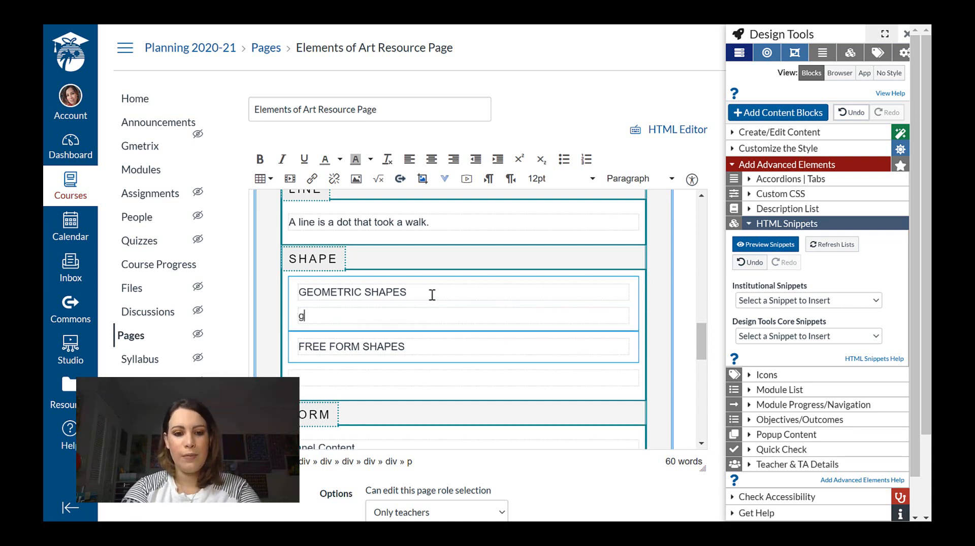
{"action": "type", "text": "etric shapes a"}
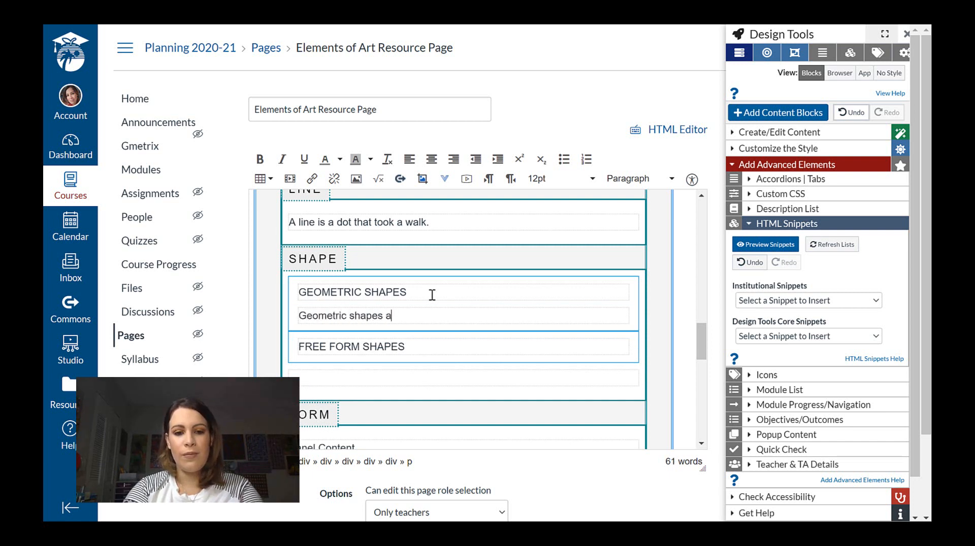
{"action": "key", "text": "BackSpace"}
{"action": "type", "text": "inc"}
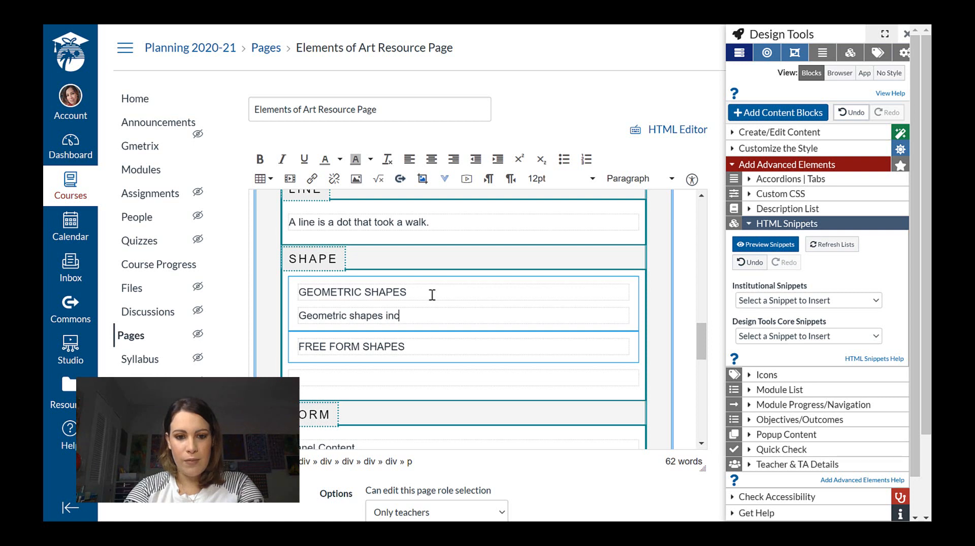
{"action": "type", "text": "lude circ"}
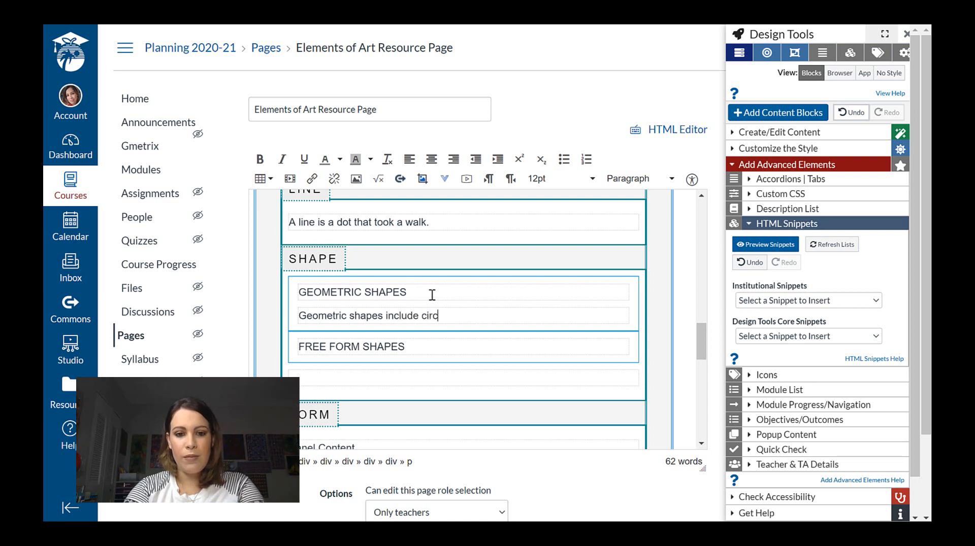
{"action": "type", "text": "les, triangl"}
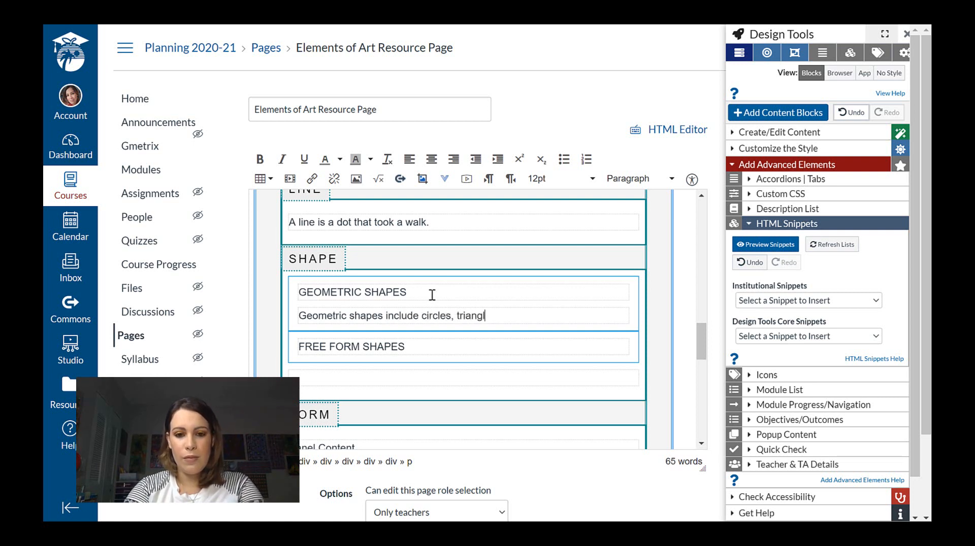
{"action": "type", "text": "es and squares."}
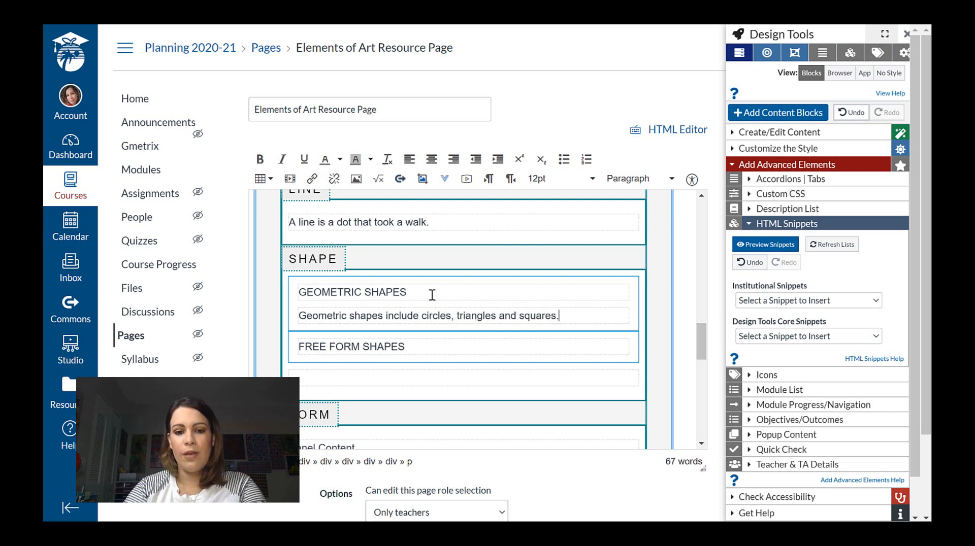
Add the line "Free form shapes may be found in nature: leaves, shells, clouds, etc." below FREE FORM SHAPES.
{"action": "left_click", "coordinate": [435, 351]}
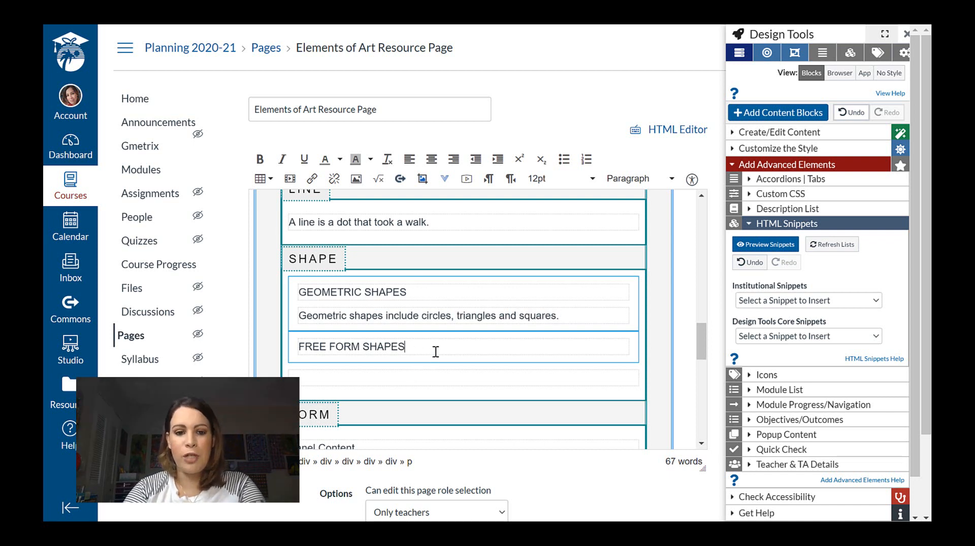
{"action": "key", "text": "Return"}
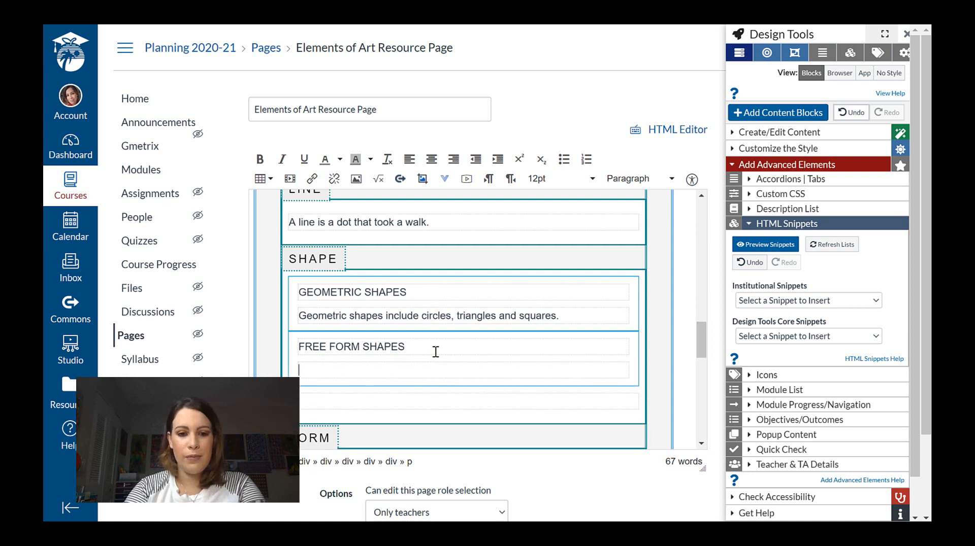
{"action": "type", "text": "Free form shapes may be found in nature: leaves, shee"}
{"action": "key", "text": "BackSpace"}
{"action": "type", "text": "lls, clouds, etc."}
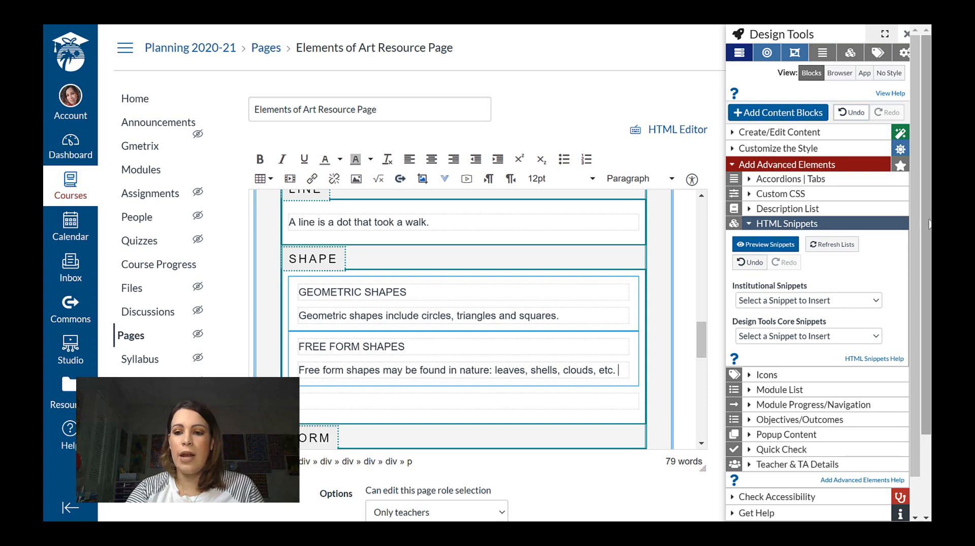
Save the page without publishing and view the tabbed block on the saved page.
{"action": "scroll", "coordinate": [928, 340], "scroll_direction": "down", "scroll_amount": 2}
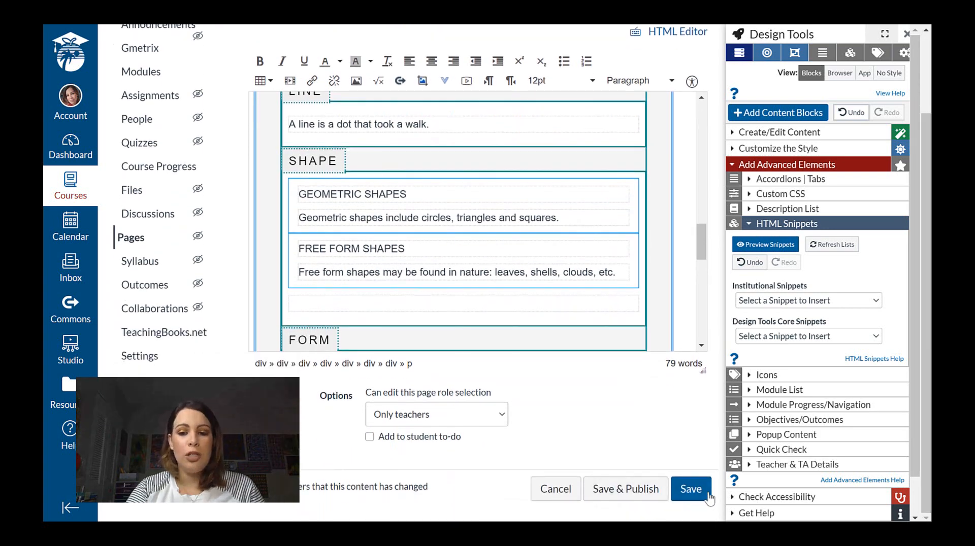
{"action": "left_click", "coordinate": [691, 491]}
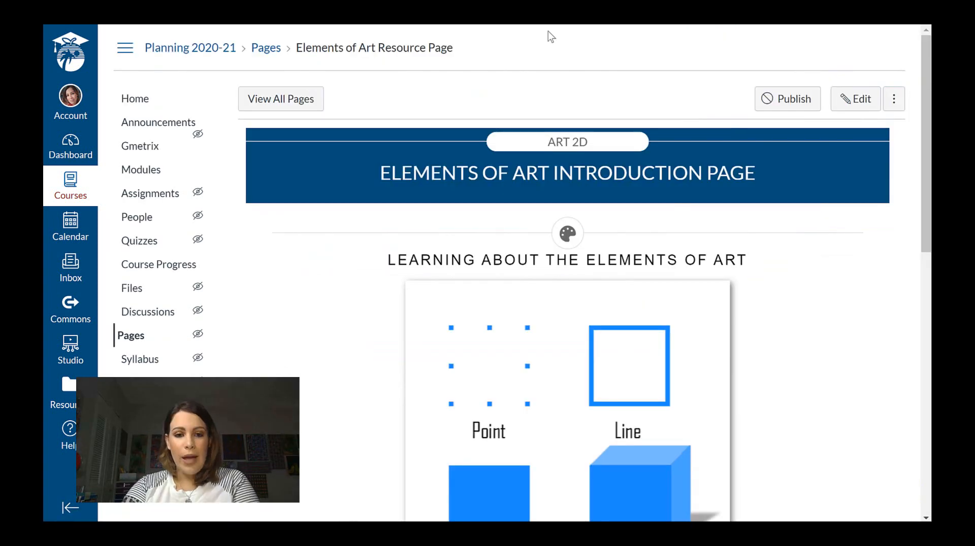
{"action": "left_click_drag", "start_coordinate": [922, 103], "coordinate": [929, 384]}
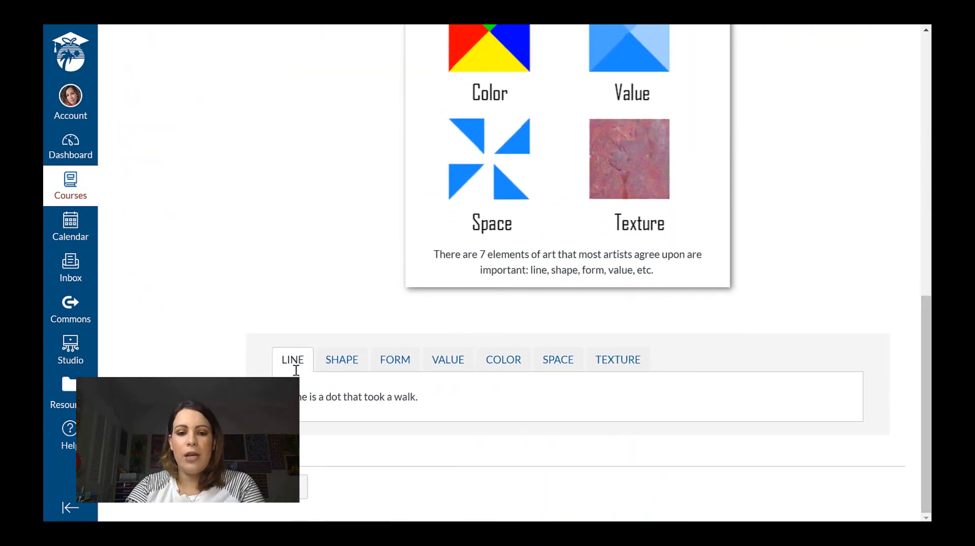
View the contents of the SHAPE, FORM, VALUE, COLOR, SPACE and TEXTURE panels on the saved page.
{"action": "left_click", "coordinate": [340, 371]}
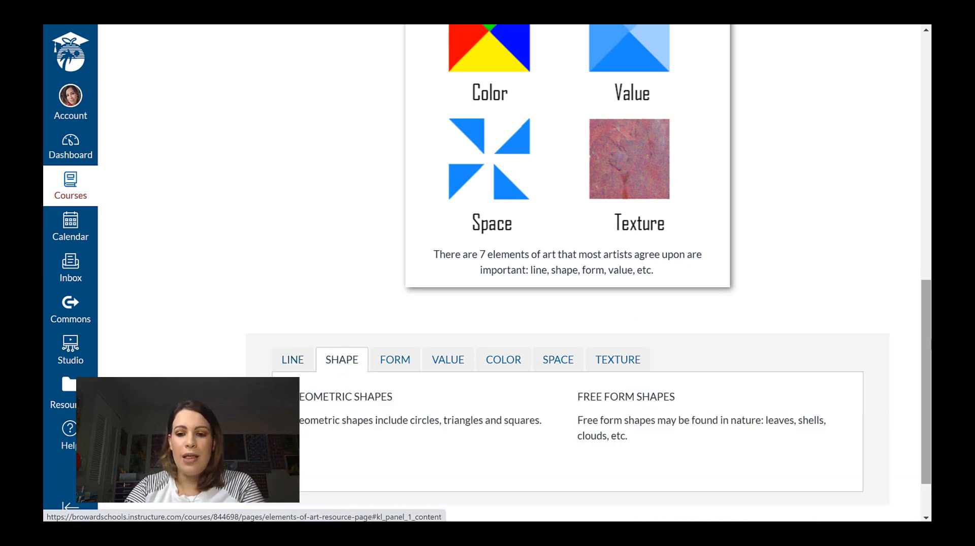
{"action": "scroll", "coordinate": [569, 305], "scroll_direction": "down", "scroll_amount": 1}
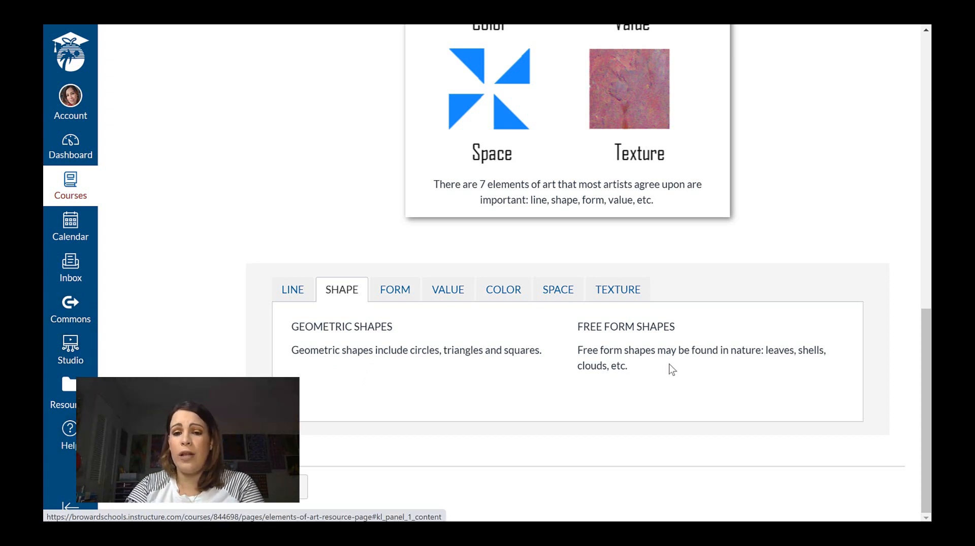
{"action": "left_click", "coordinate": [391, 294]}
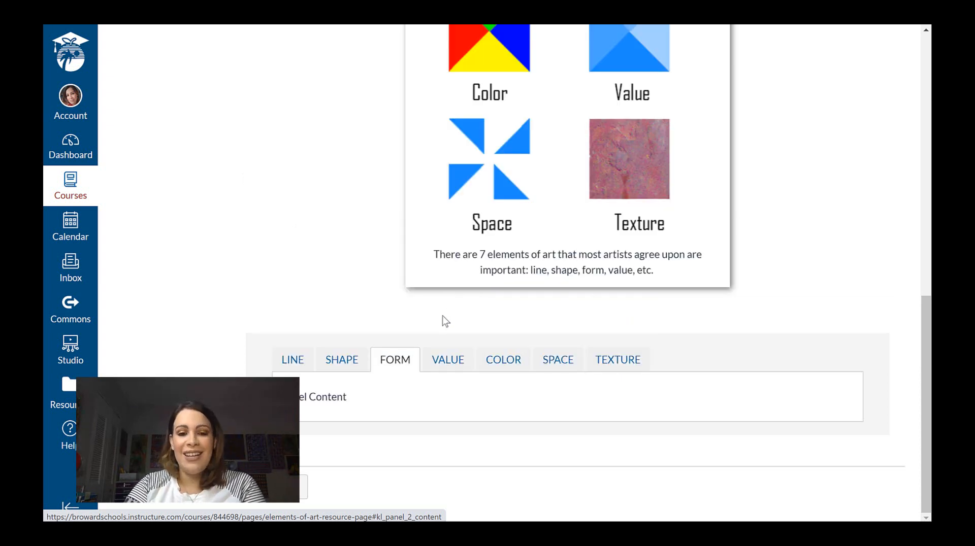
{"action": "left_click", "coordinate": [445, 361]}
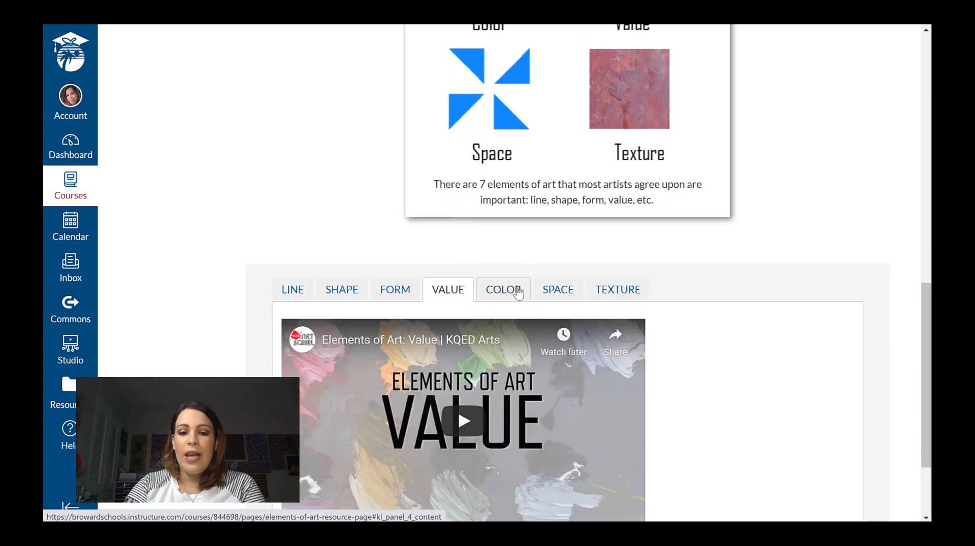
{"action": "left_click", "coordinate": [514, 292]}
{"action": "left_click", "coordinate": [581, 357]}
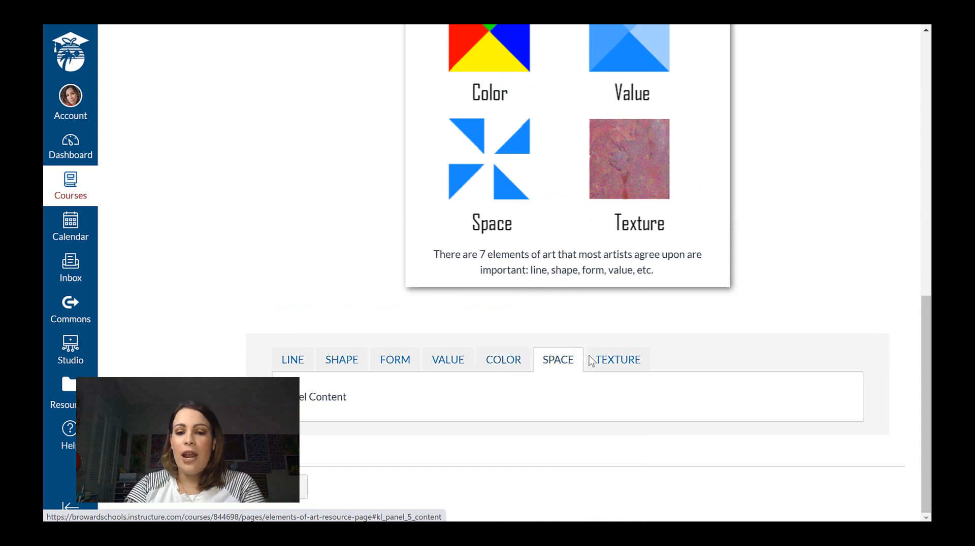
{"action": "left_click", "coordinate": [605, 357]}
{"action": "left_click", "coordinate": [411, 363]}
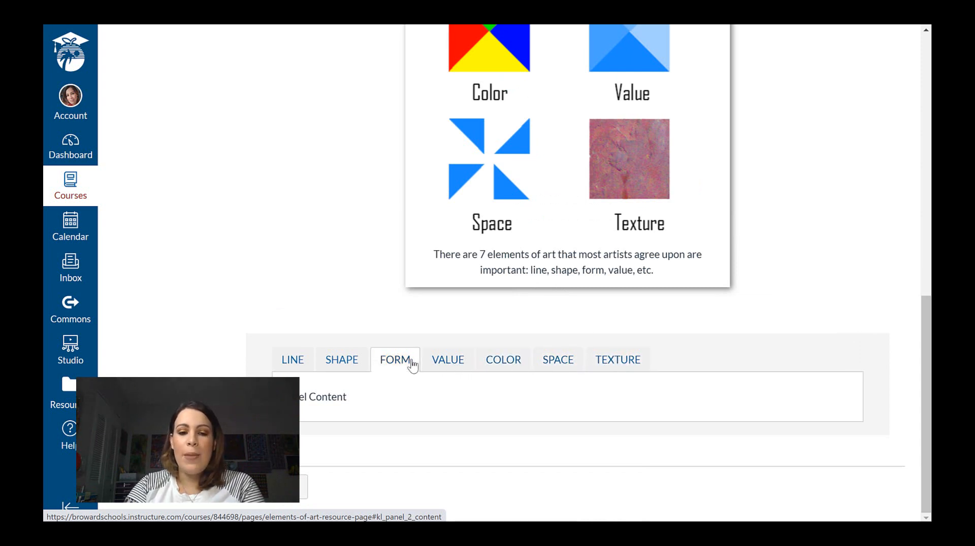
{"action": "left_click", "coordinate": [350, 367]}
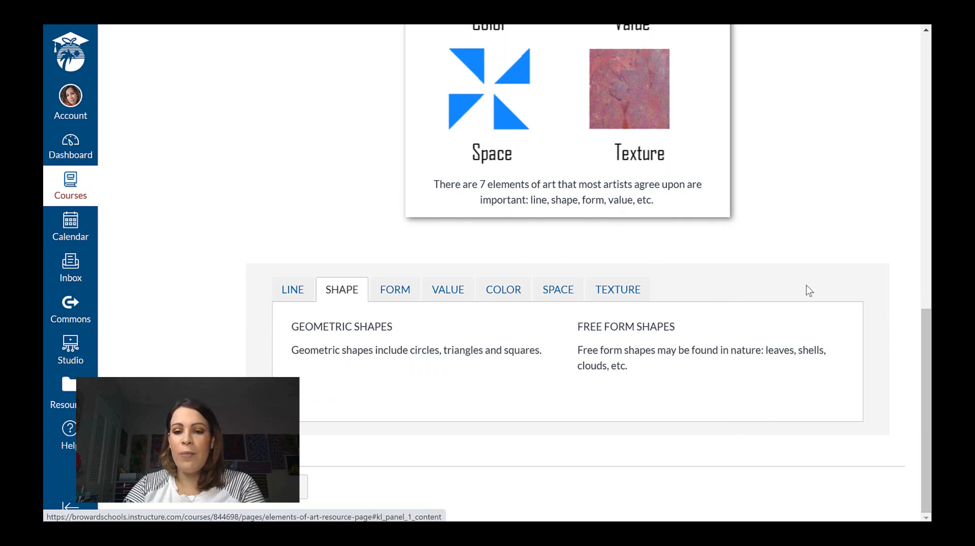
Reopen the Elements of Art Resource Page for editing and launch the Design Tools.
{"action": "left_click_drag", "start_coordinate": [929, 426], "coordinate": [929, 398]}
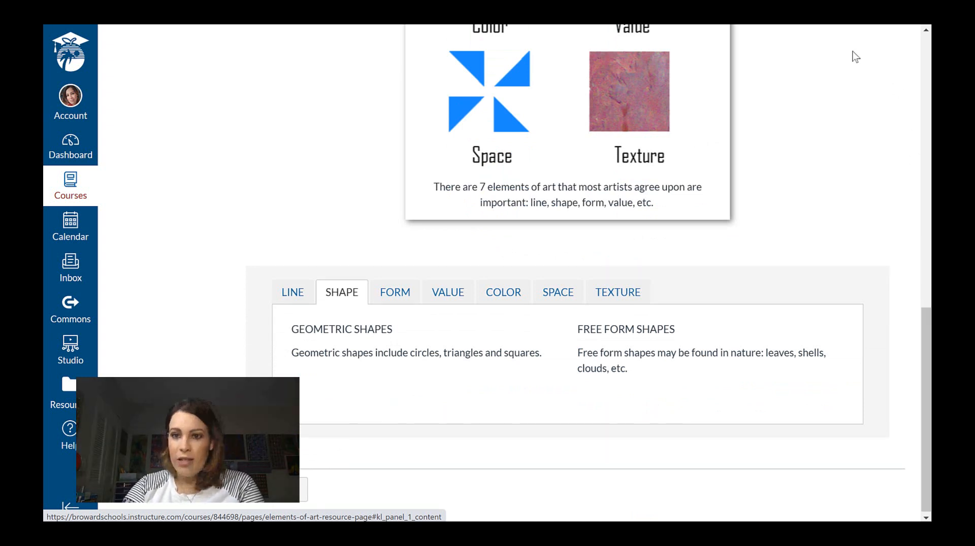
{"action": "left_click", "coordinate": [898, 23]}
{"action": "left_click", "coordinate": [859, 100]}
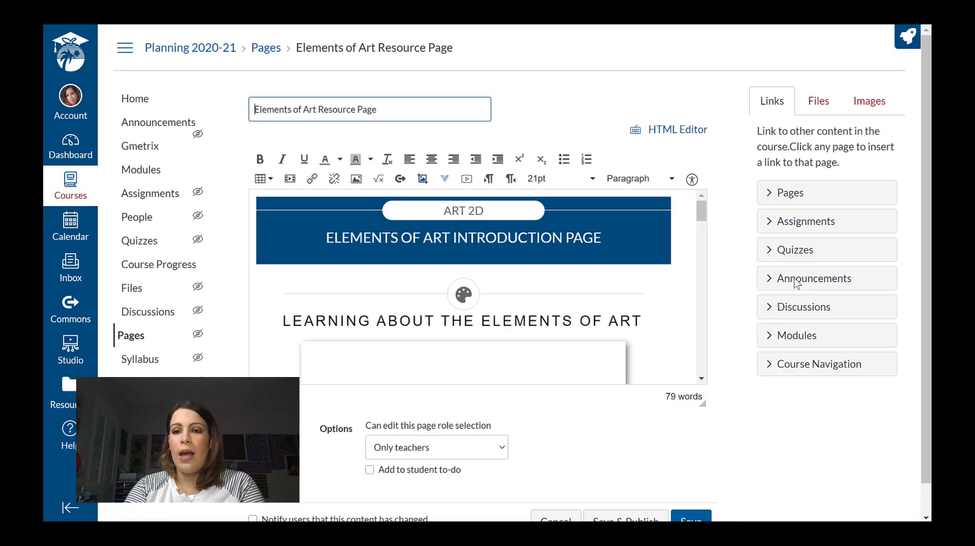
{"action": "left_click", "coordinate": [892, 37]}
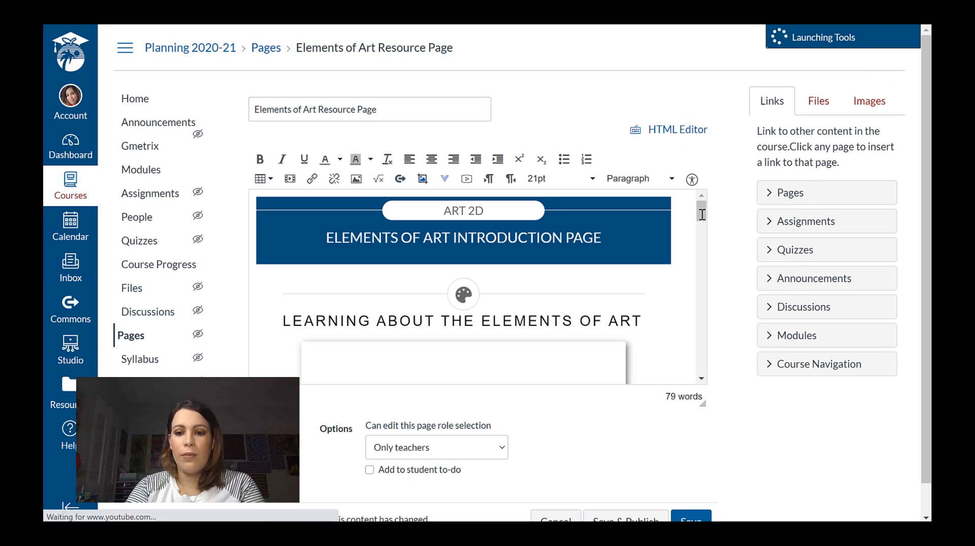
Add a Quick Check as a new block below the tabbed content at the end of the page.
{"action": "left_click_drag", "start_coordinate": [701, 213], "coordinate": [700, 429]}
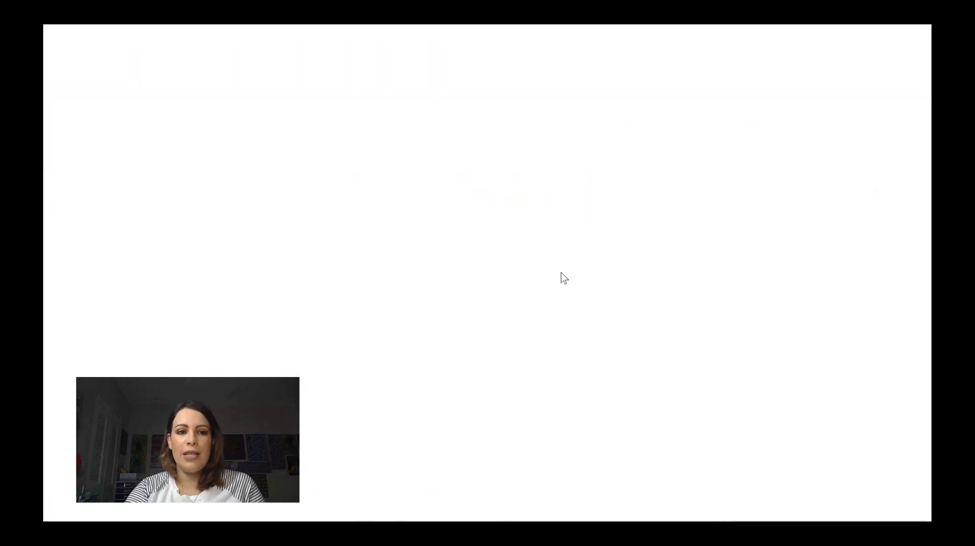
{"action": "left_click_drag", "start_coordinate": [925, 244], "coordinate": [923, 468]}
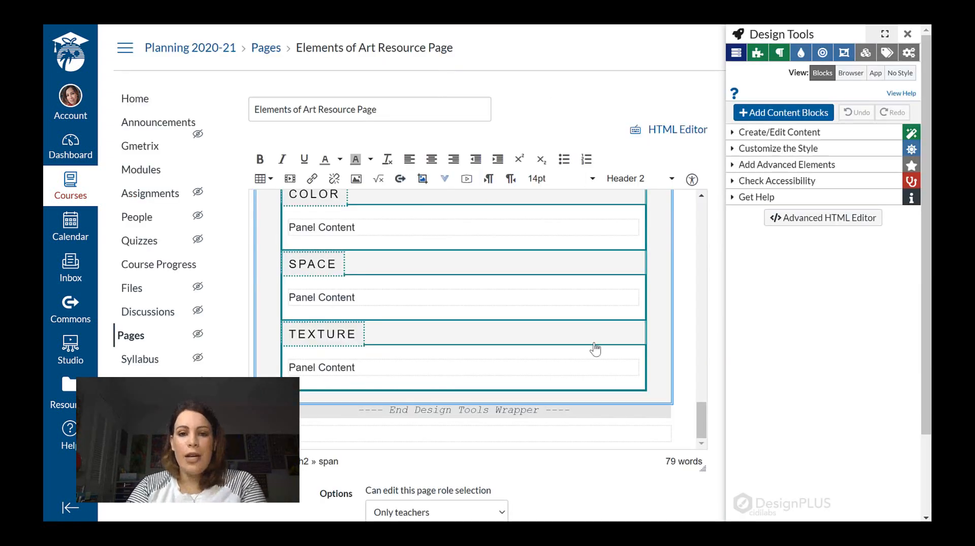
{"action": "left_click", "coordinate": [740, 165]}
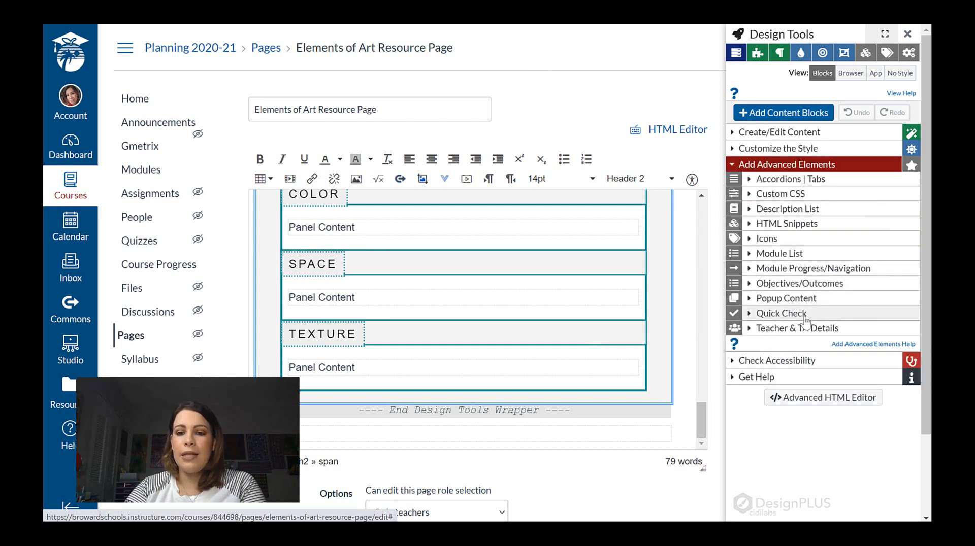
{"action": "left_click", "coordinate": [776, 314]}
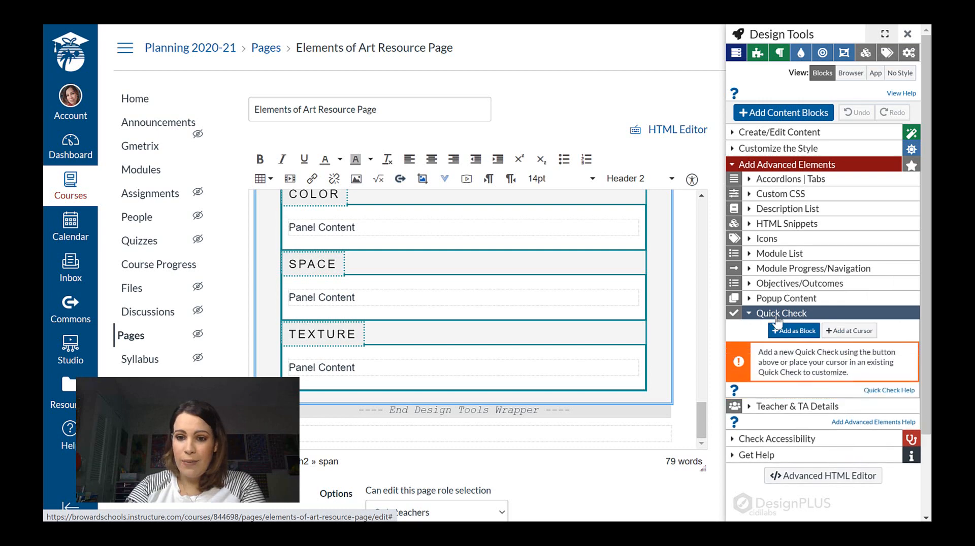
{"action": "left_click", "coordinate": [804, 333]}
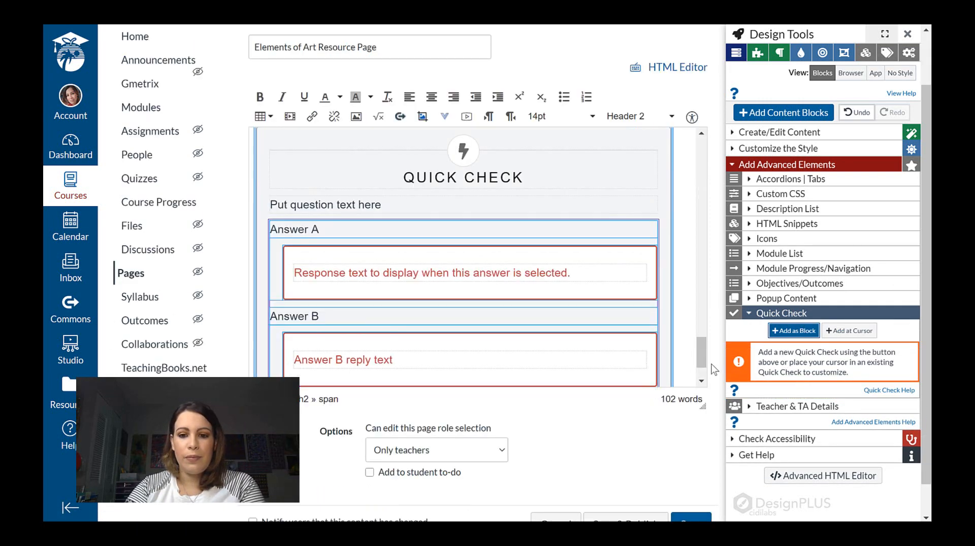
{"action": "mouse_move", "coordinate": [703, 352]}
{"action": "left_mouse_down"}
{"action": "mouse_move", "coordinate": [704, 328]}
{"action": "mouse_move", "coordinate": [698, 362]}
{"action": "mouse_move", "coordinate": [696, 349]}
{"action": "left_mouse_up"}
Replace the Quick Check's question placeholder with "Which element refers to the way things fee?".
{"action": "left_click", "coordinate": [393, 230]}
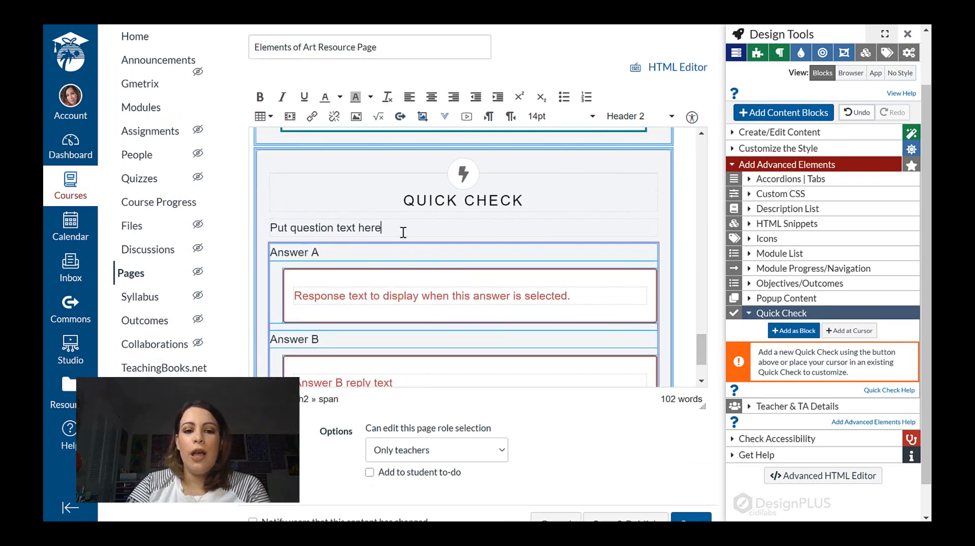
{"action": "triple_click", "coordinate": [403, 229]}
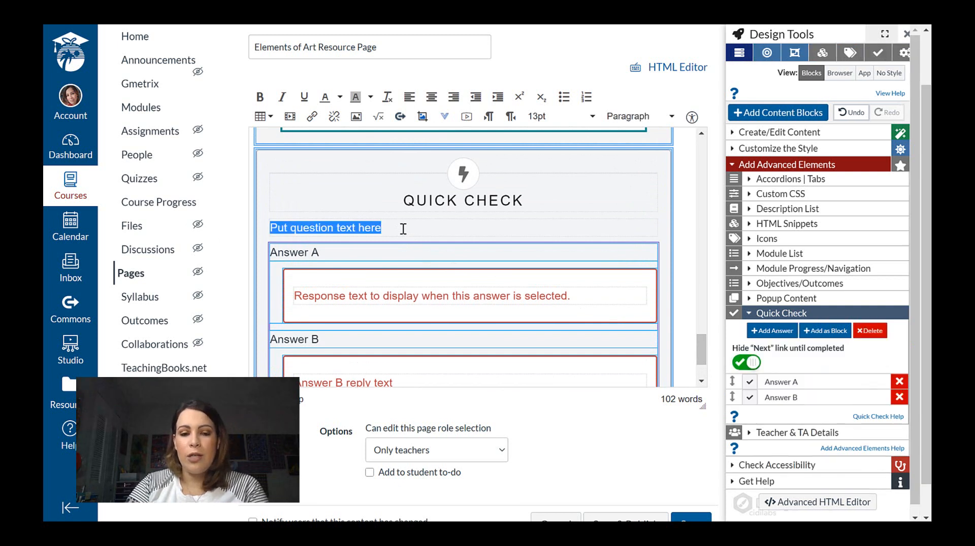
{"action": "key", "text": "BackSpace"}
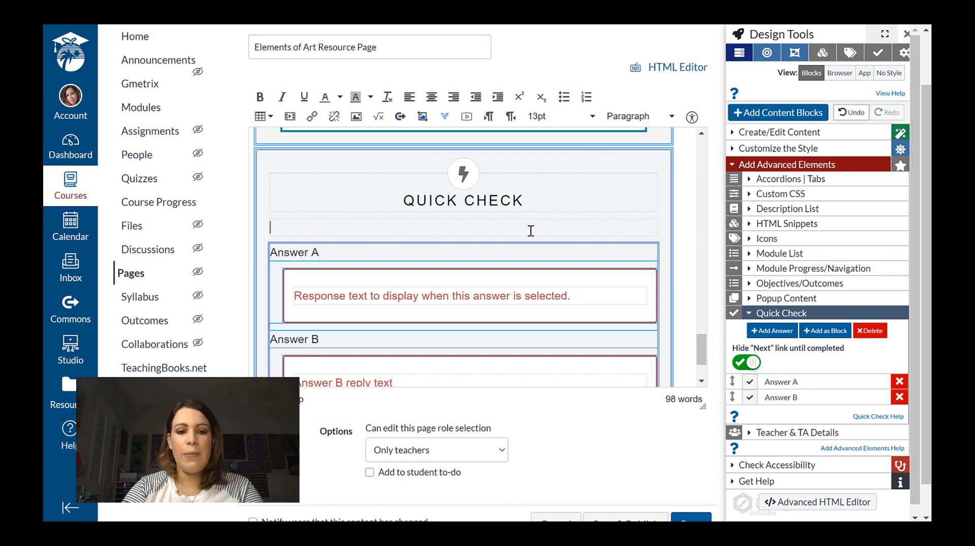
{"action": "type", "text": "Which element r"}
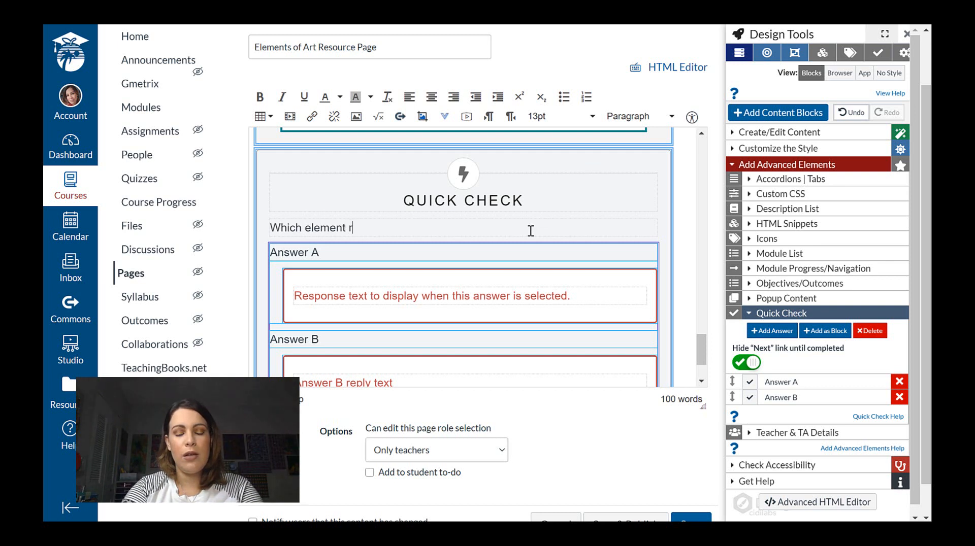
{"action": "type", "text": "efers to the way thi"}
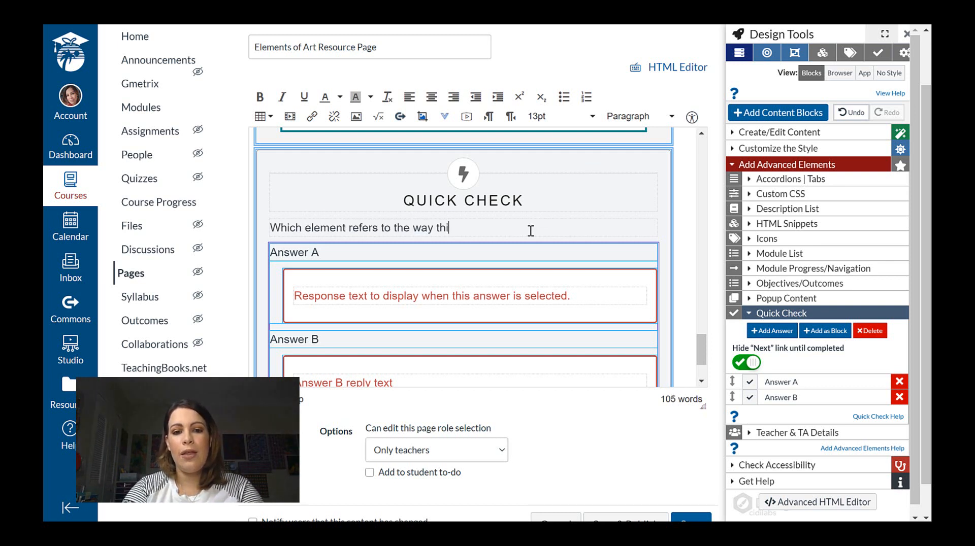
{"action": "type", "text": "ngs feee"}
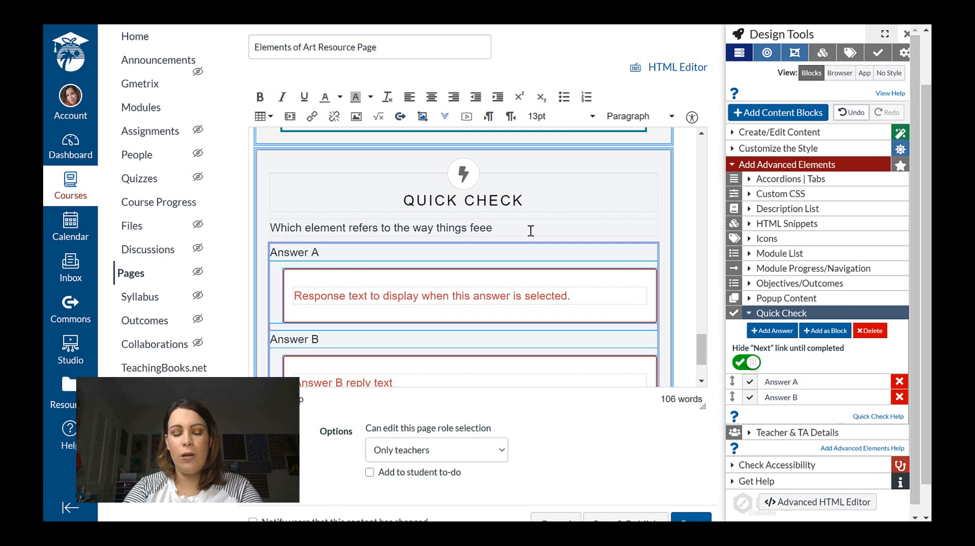
{"action": "key", "text": "BackSpace"}
{"action": "type", "text": "?"}
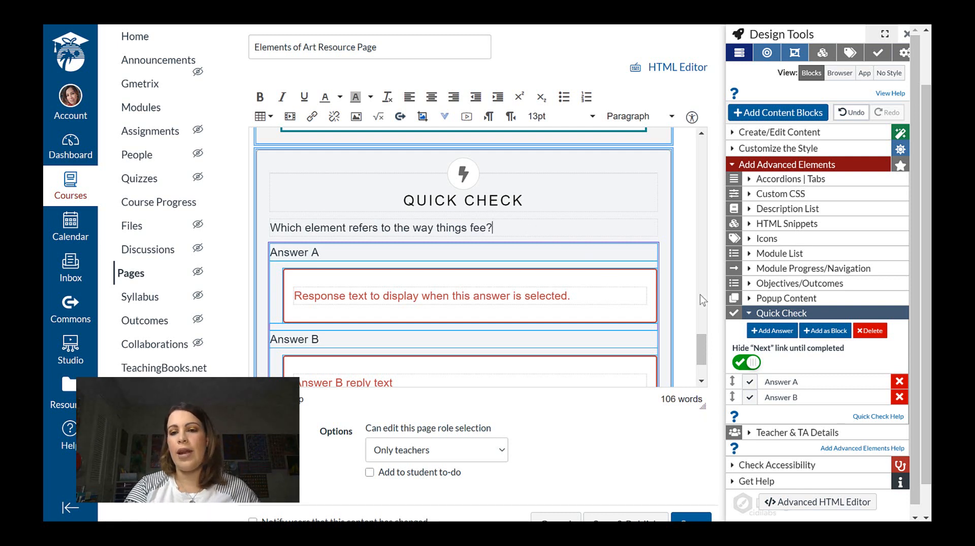
Replace the Quick Check's Answer A label with "Color".
{"action": "left_click_drag", "start_coordinate": [700, 343], "coordinate": [700, 357]}
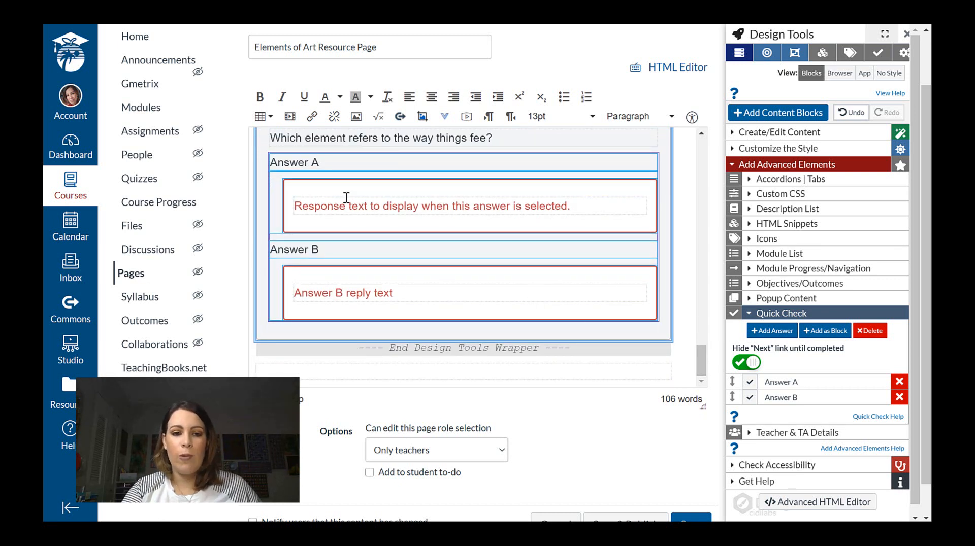
{"action": "left_click", "coordinate": [331, 167]}
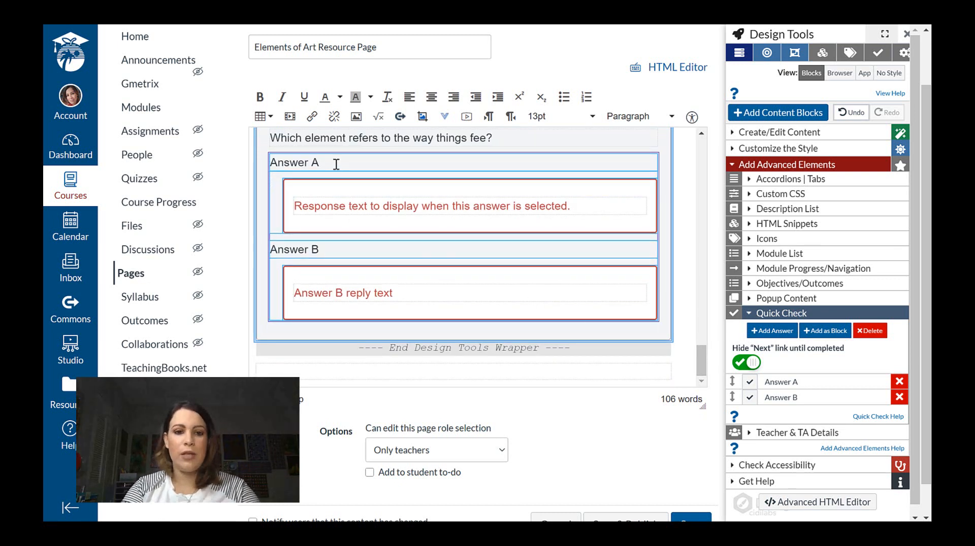
{"action": "triple_click", "coordinate": [335, 163]}
{"action": "left_click", "coordinate": [335, 164]}
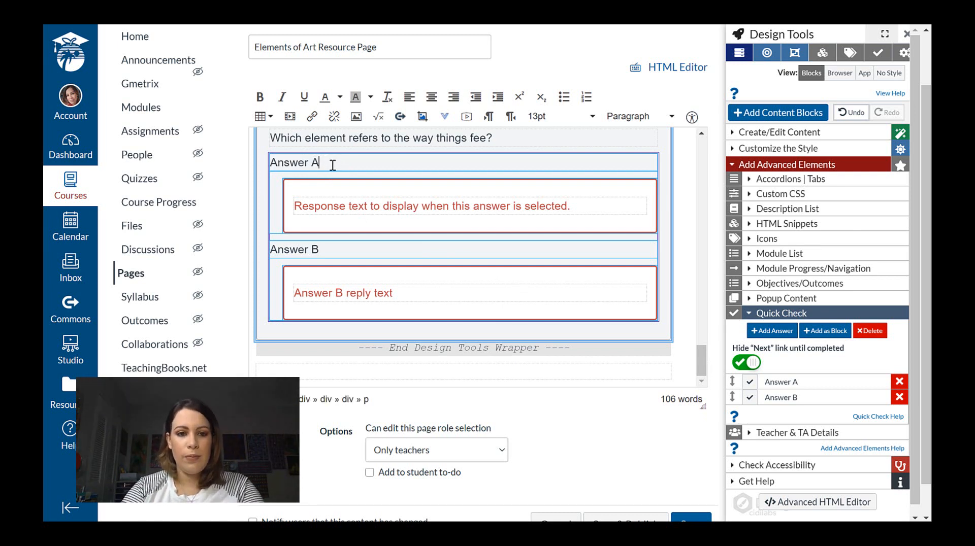
{"action": "left_click_drag", "start_coordinate": [320, 163], "coordinate": [265, 160]}
{"action": "type", "text": "Color"}
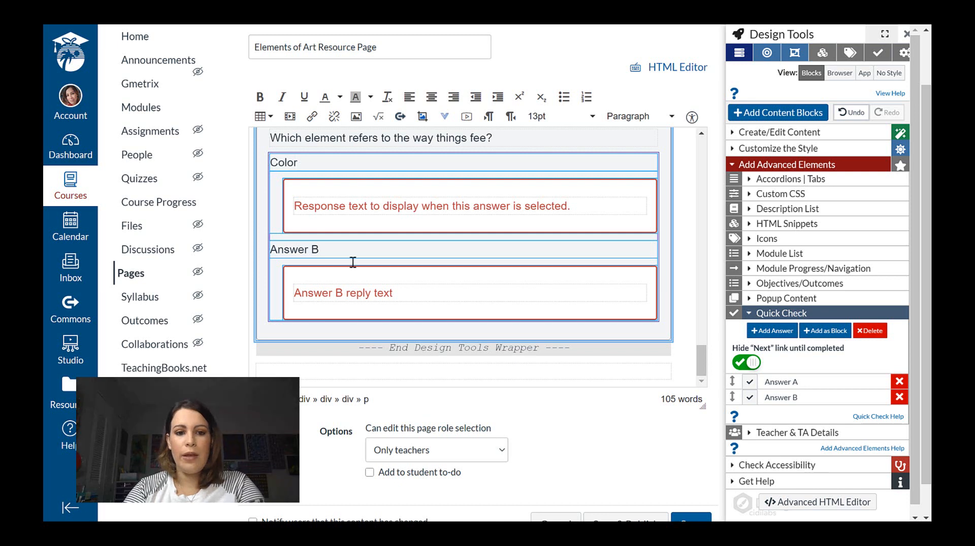
Replace the Quick Check's Answer B label with "Line".
{"action": "left_click", "coordinate": [319, 249]}
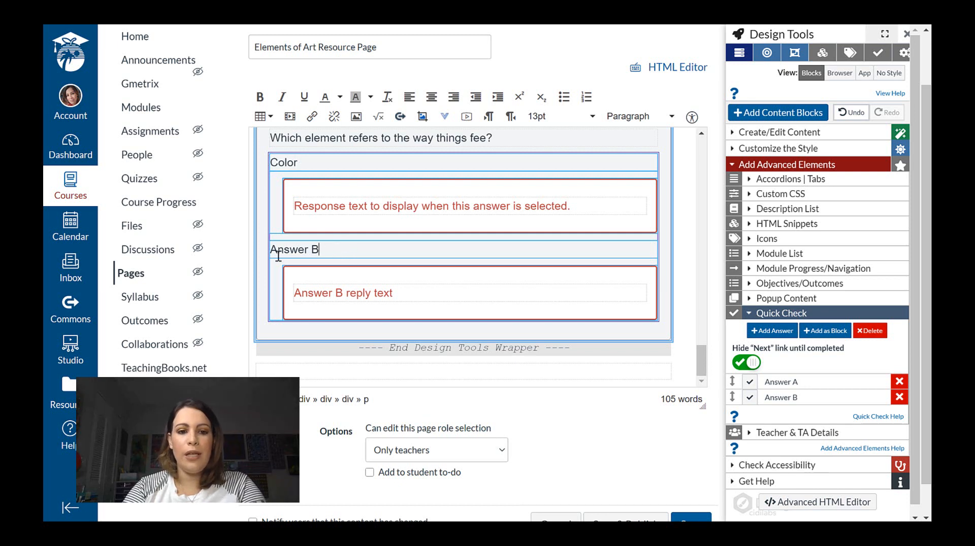
{"action": "triple_click", "coordinate": [340, 245]}
{"action": "type", "text": "Line"}
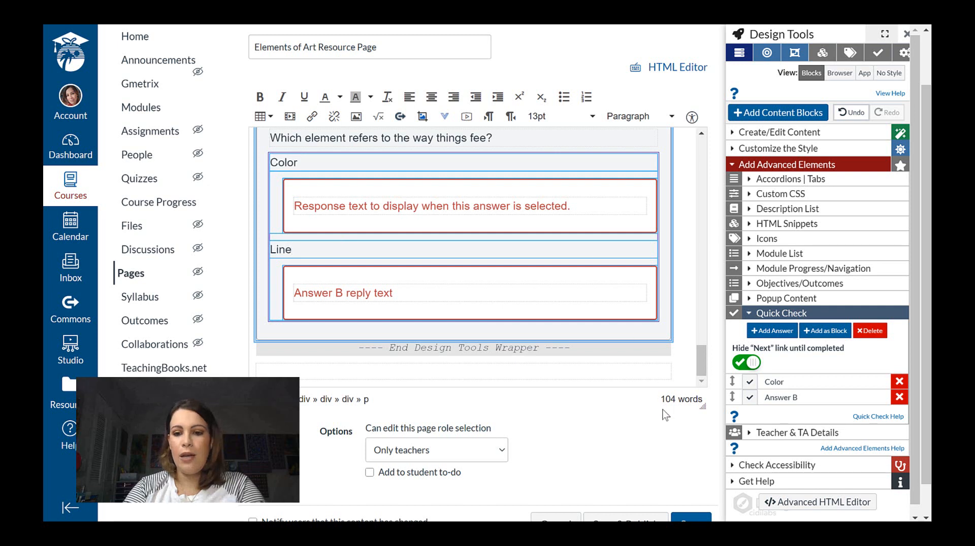
Add two more answers to the Quick Check and label the third answer "Texture".
{"action": "left_click", "coordinate": [767, 332]}
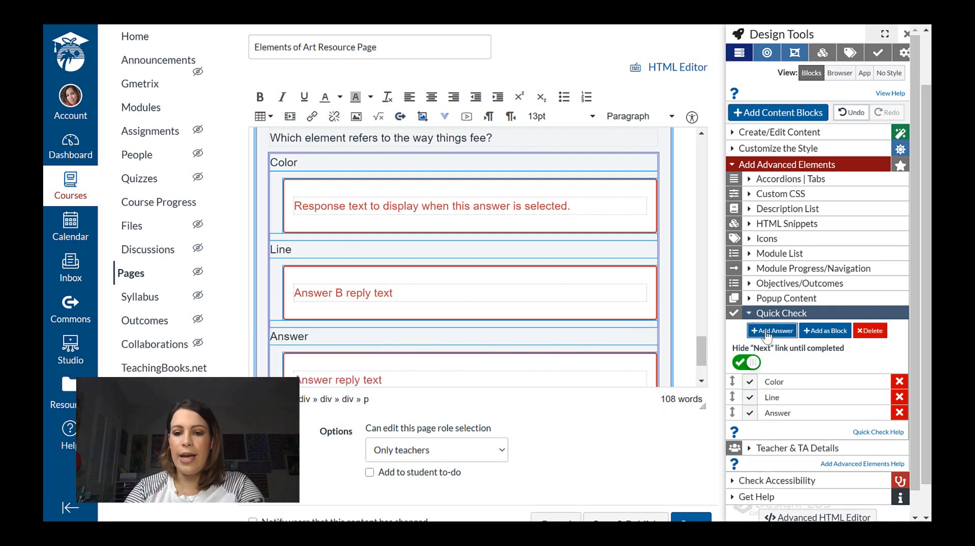
{"action": "left_click", "coordinate": [767, 333]}
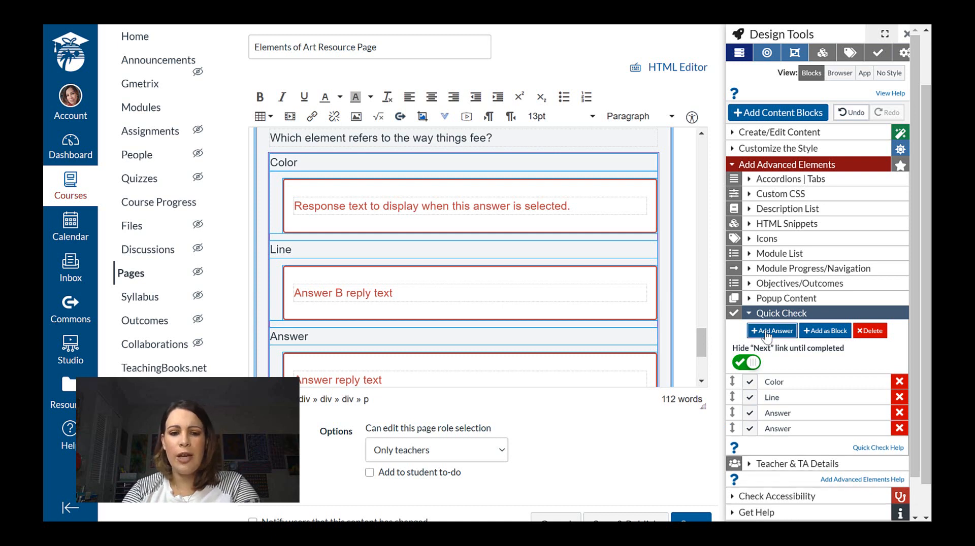
{"action": "scroll", "coordinate": [300, 277], "scroll_direction": "down", "scroll_amount": 2}
{"action": "left_click", "coordinate": [318, 246]}
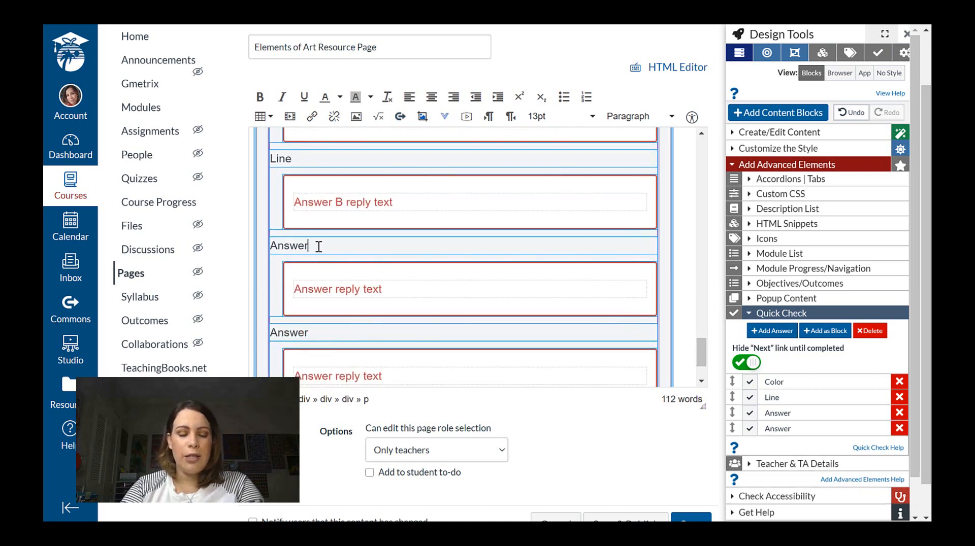
{"action": "double_click", "coordinate": [272, 246]}
{"action": "type", "text": "Te"}
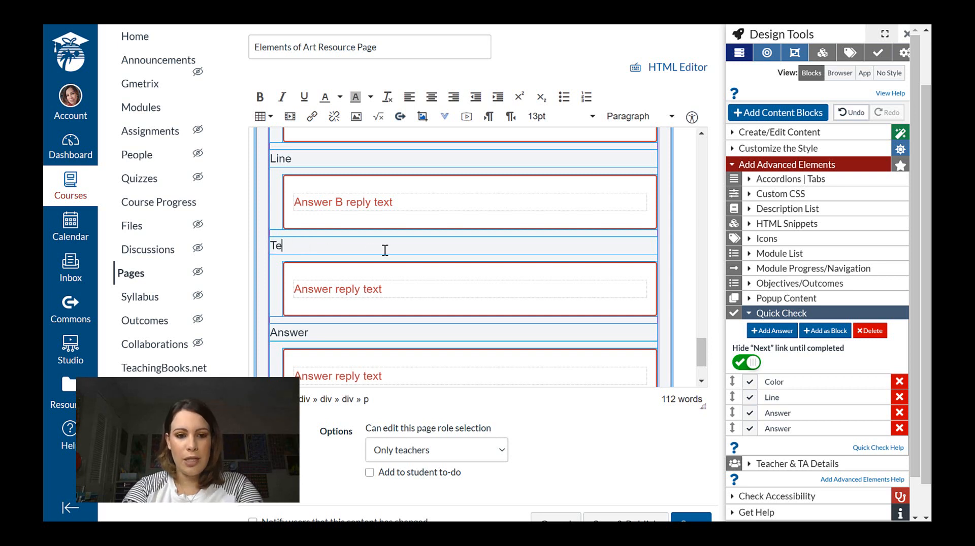
{"action": "type", "text": "xture"}
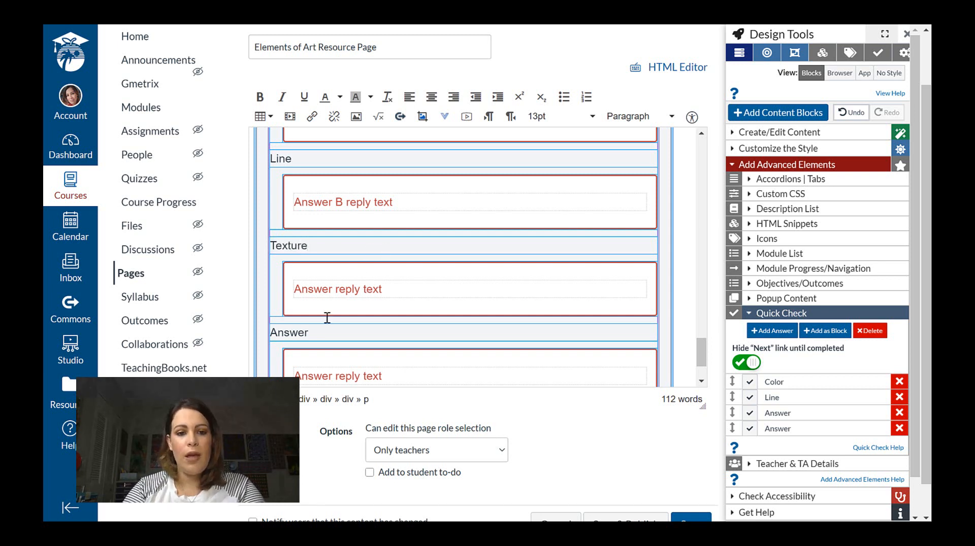
Replace the fourth Quick Check answer's placeholder label with "Value".
{"action": "left_click", "coordinate": [332, 336]}
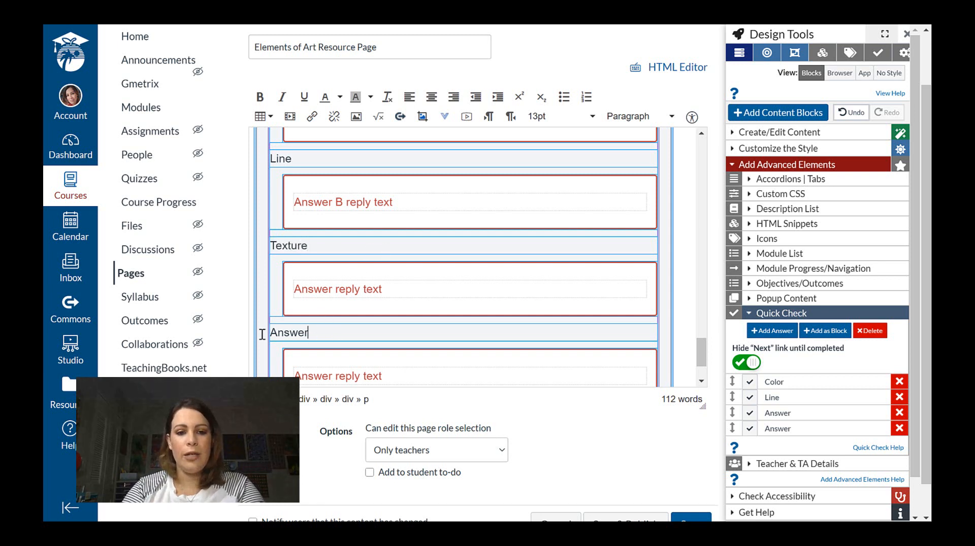
{"action": "double_click", "coordinate": [289, 329]}
{"action": "type", "text": "Value"}
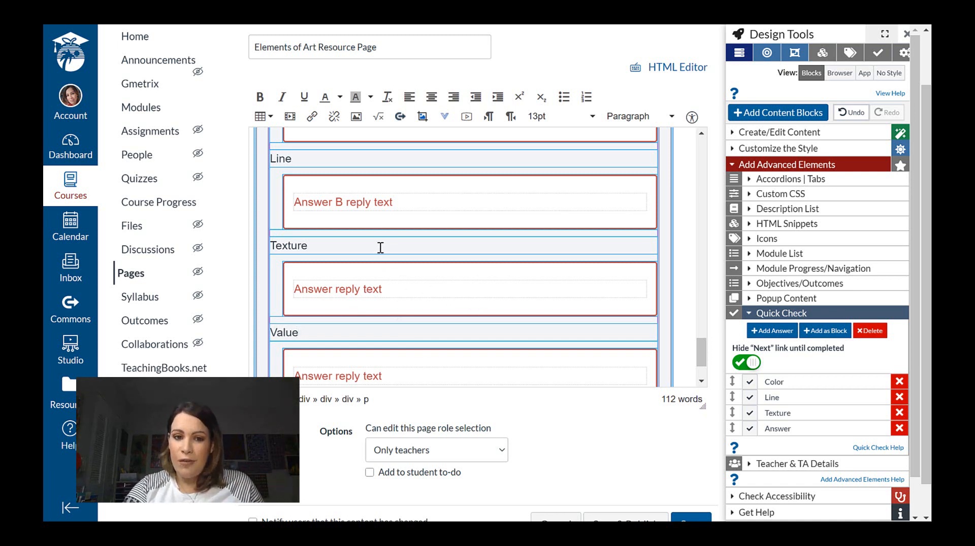
Correct the Quick Check question to read "Which element refers to the way things feel?".
{"action": "left_click_drag", "start_coordinate": [697, 346], "coordinate": [699, 320]}
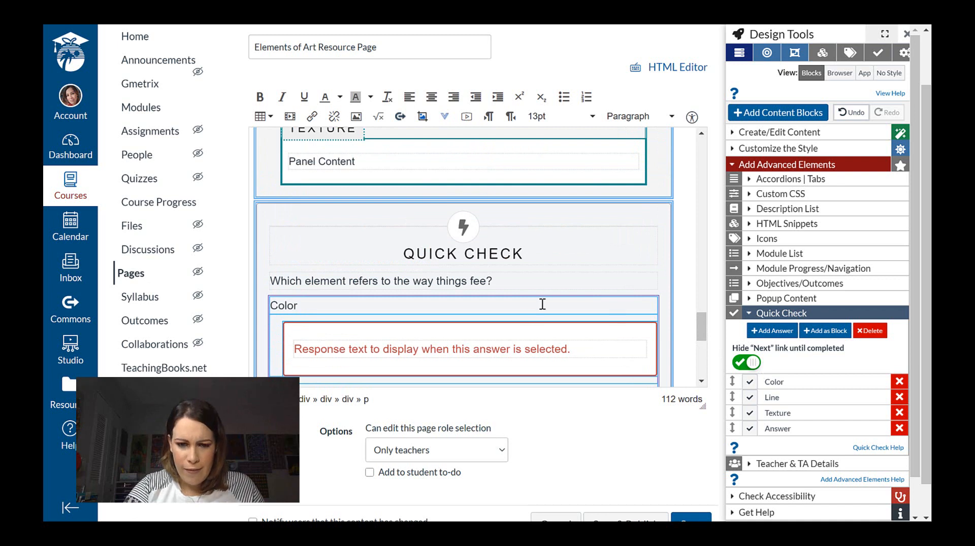
{"action": "left_click", "coordinate": [485, 280]}
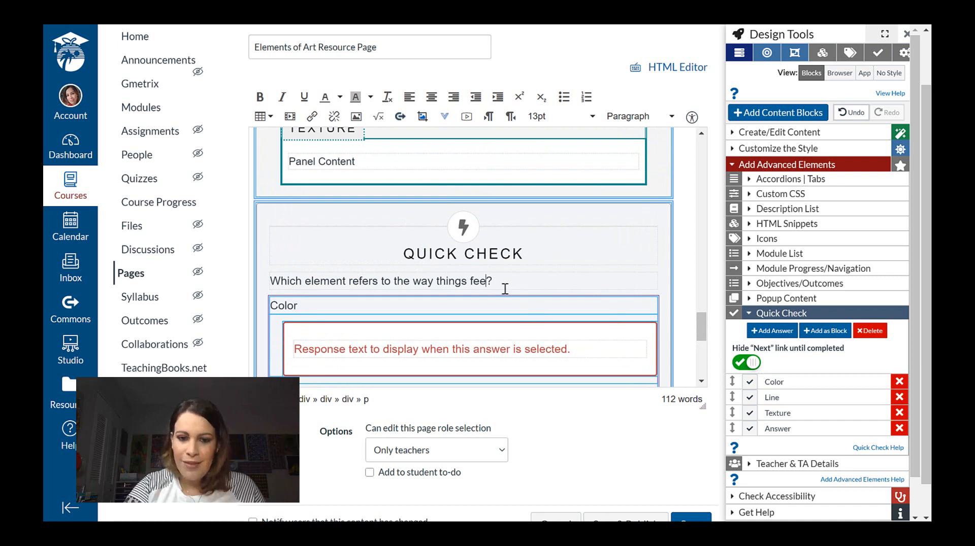
{"action": "type", "text": "l"}
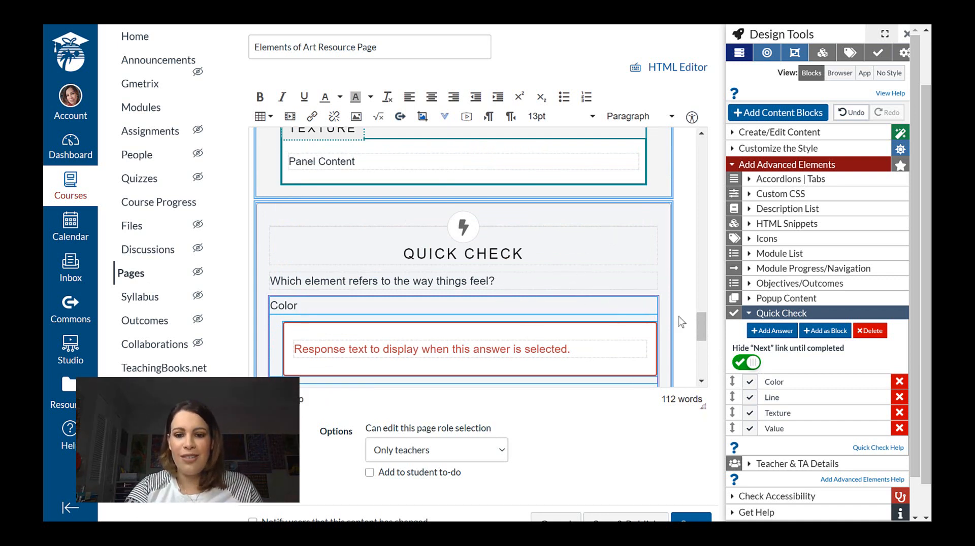
Mark Texture as the Quick Check's correct answer and replace its reply text with "Congrats!".
{"action": "left_click_drag", "start_coordinate": [702, 337], "coordinate": [702, 357]}
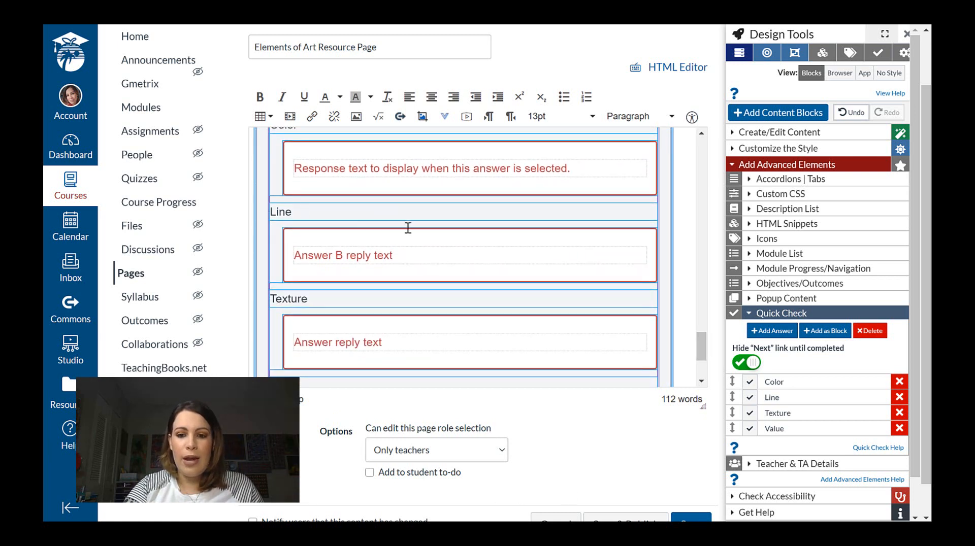
{"action": "left_click", "coordinate": [750, 415]}
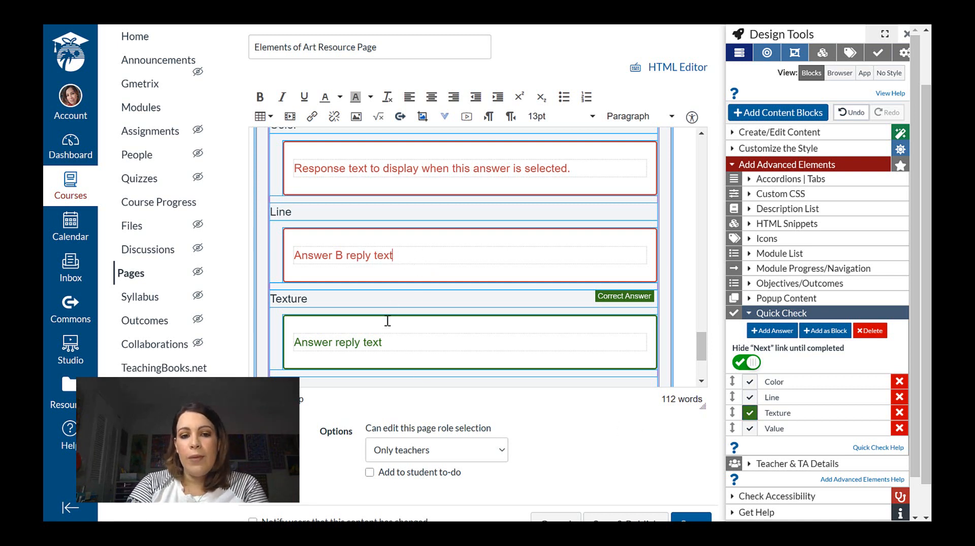
{"action": "left_click", "coordinate": [398, 345]}
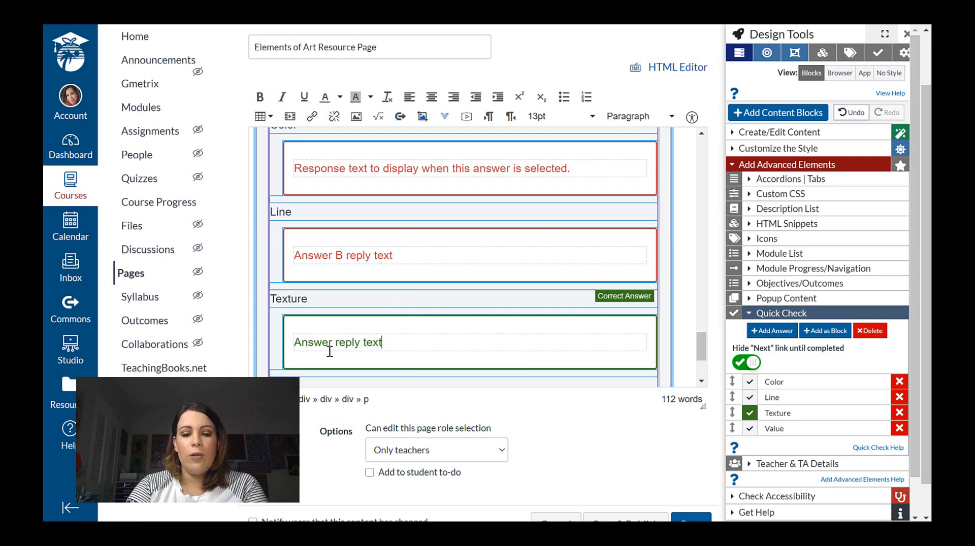
{"action": "triple_click", "coordinate": [404, 328]}
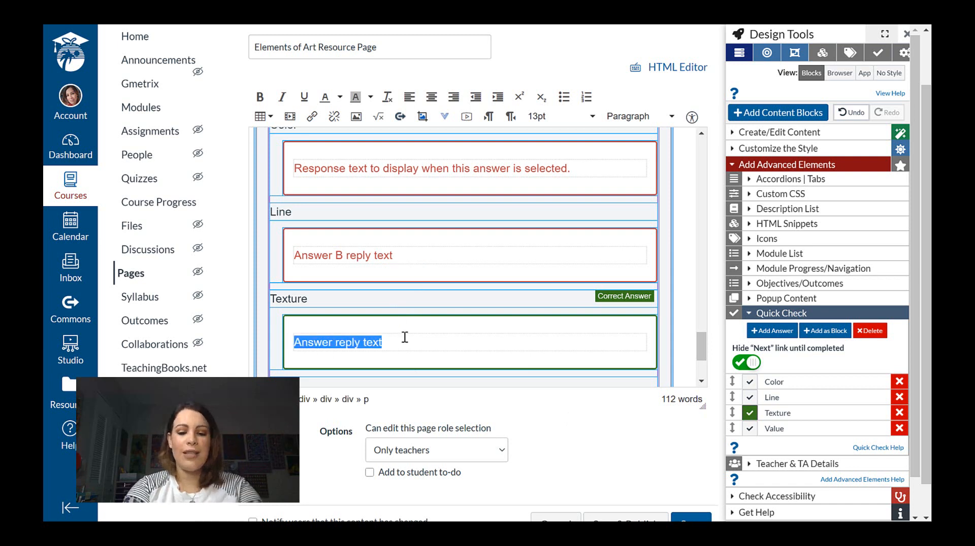
{"action": "type", "text": "Congra"}
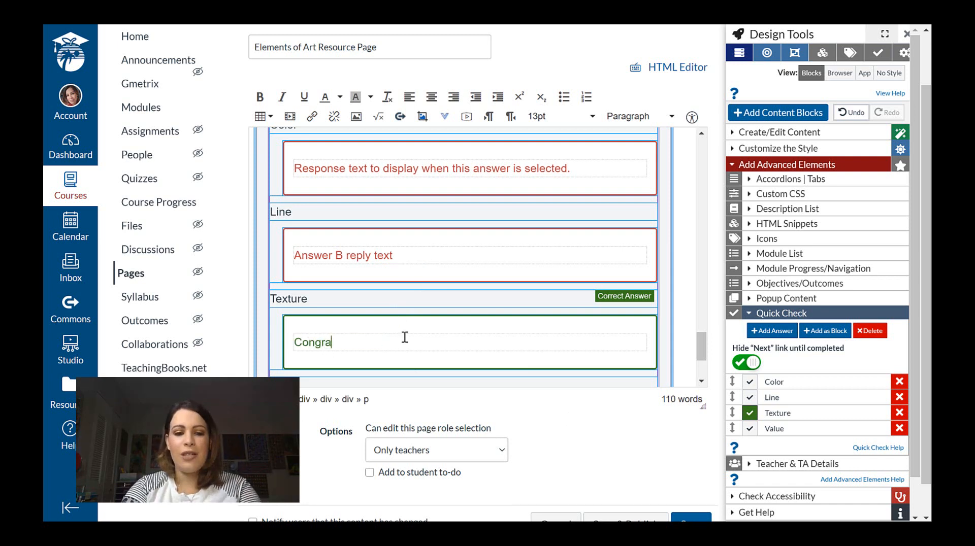
{"action": "type", "text": "ts!"}
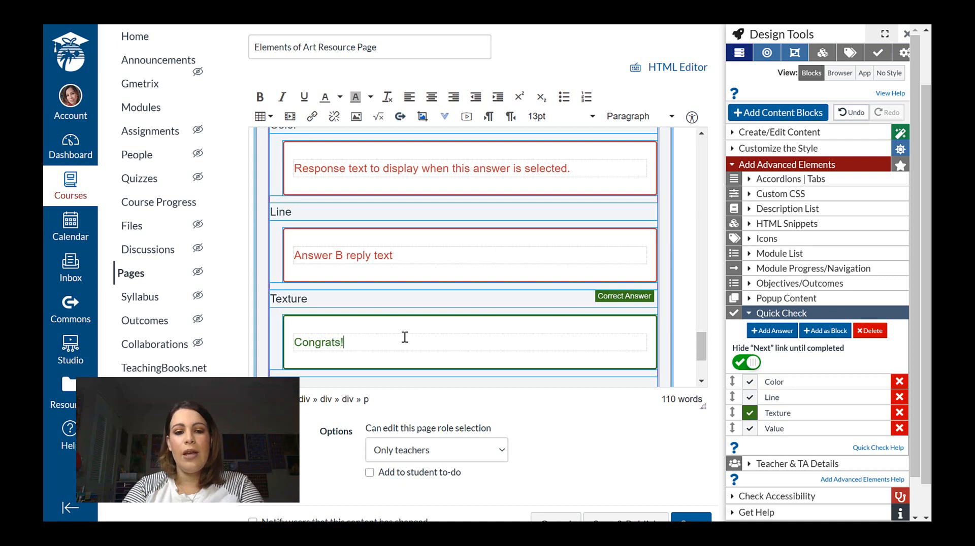
Replace the Line answer's reply text in the Quick Check with "Read the text!".
{"action": "left_click", "coordinate": [421, 253]}
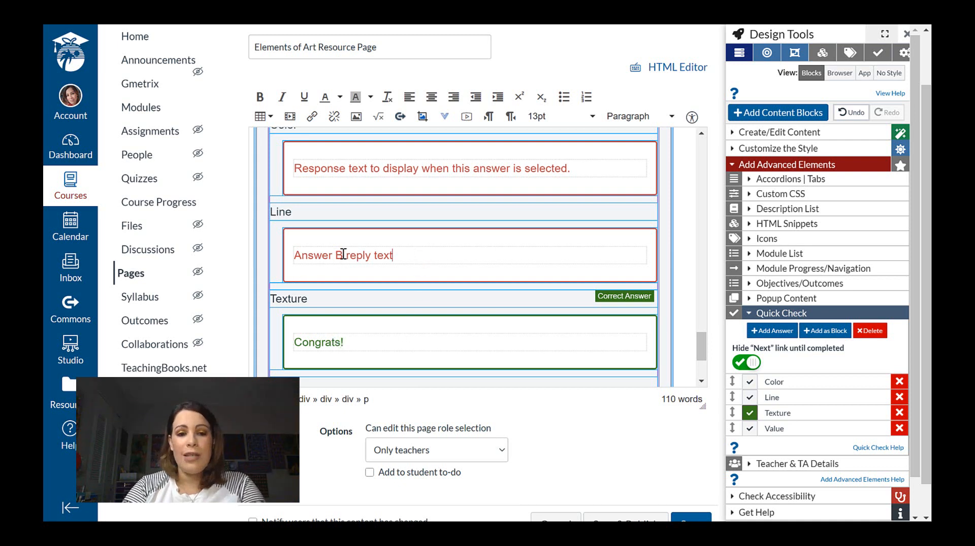
{"action": "triple_click", "coordinate": [343, 254]}
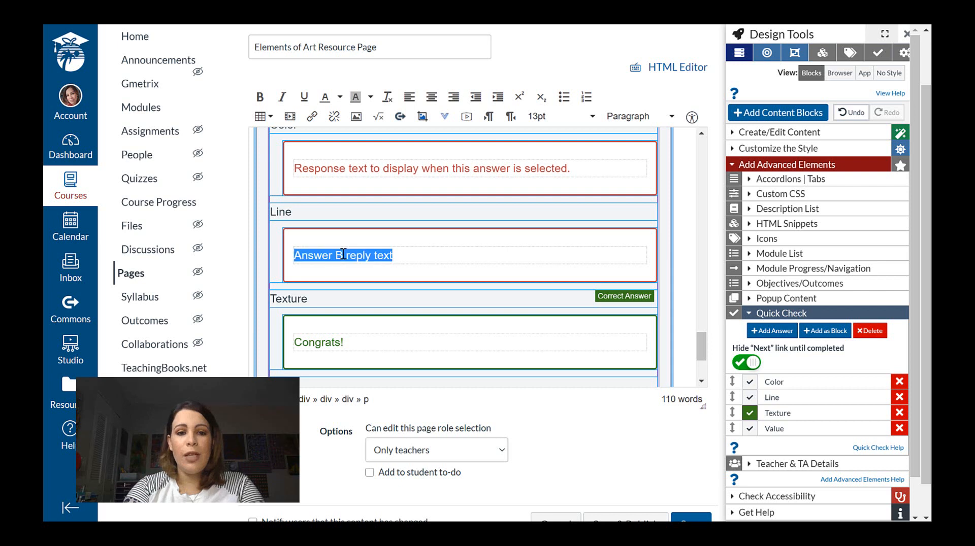
{"action": "key", "text": "BackSpace"}
{"action": "type", "text": "Read "}
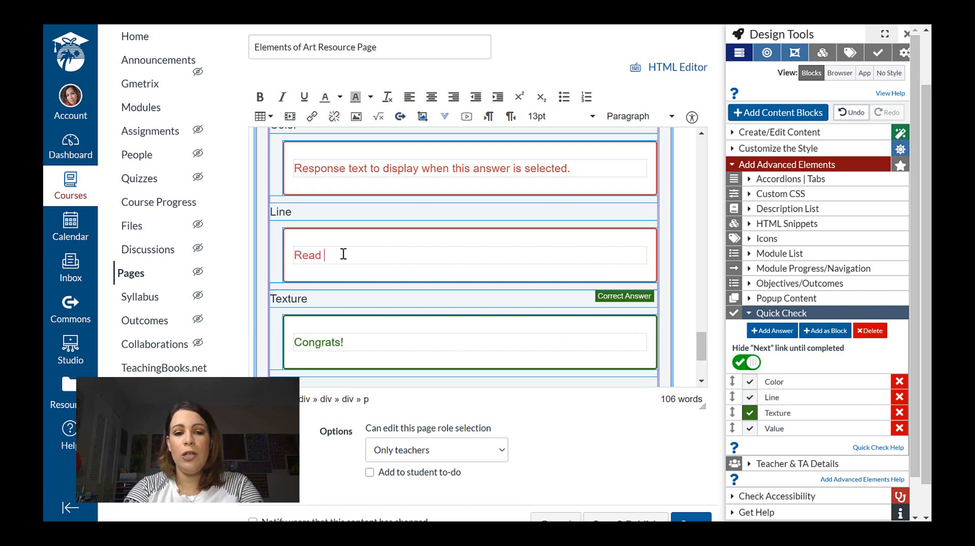
{"action": "type", "text": "the text"}
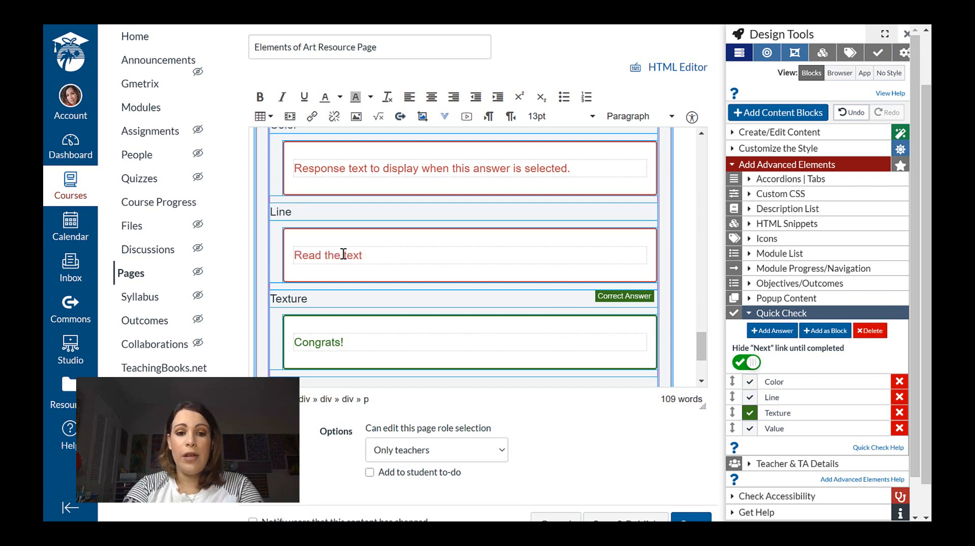
{"action": "type", "text": "!"}
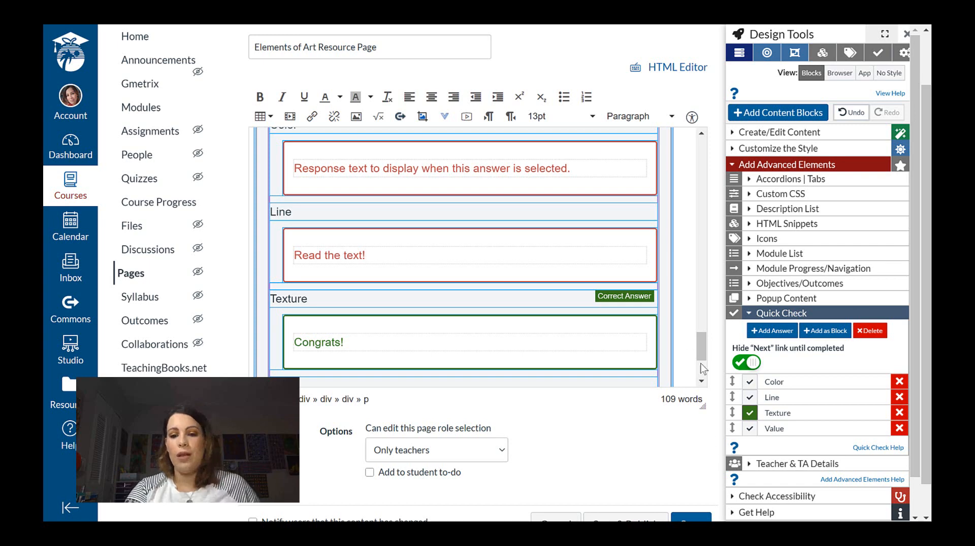
Review the colored tabs on the finished color wheel example page, including the Analogous Colors tab.
{"action": "left_click_drag", "start_coordinate": [701, 351], "coordinate": [697, 315]}
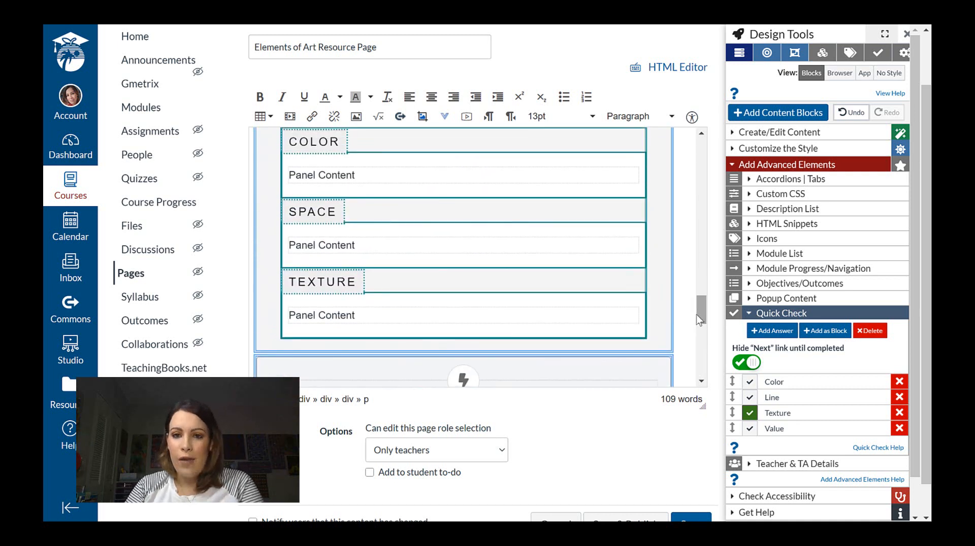
{"action": "left_click_drag", "start_coordinate": [696, 315], "coordinate": [696, 248]}
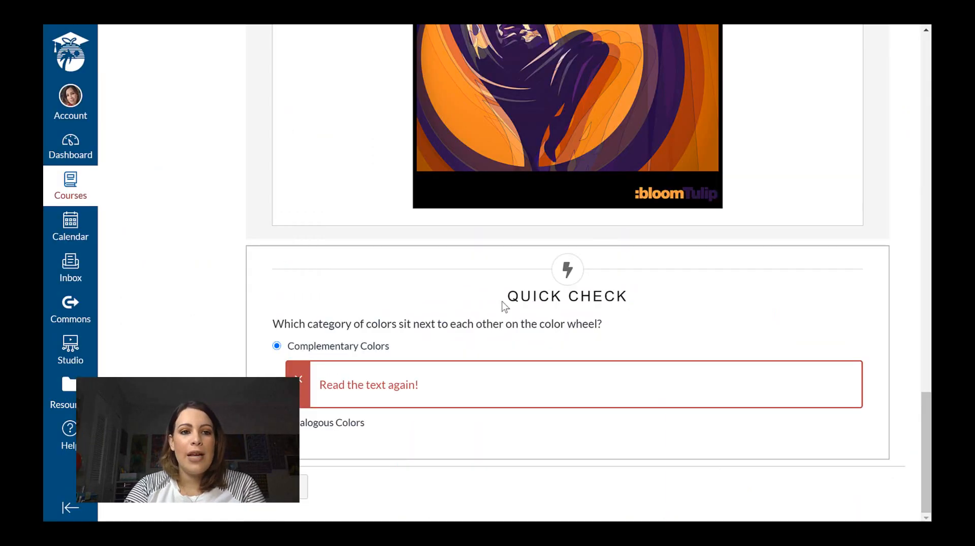
{"action": "left_click_drag", "start_coordinate": [926, 467], "coordinate": [913, 246]}
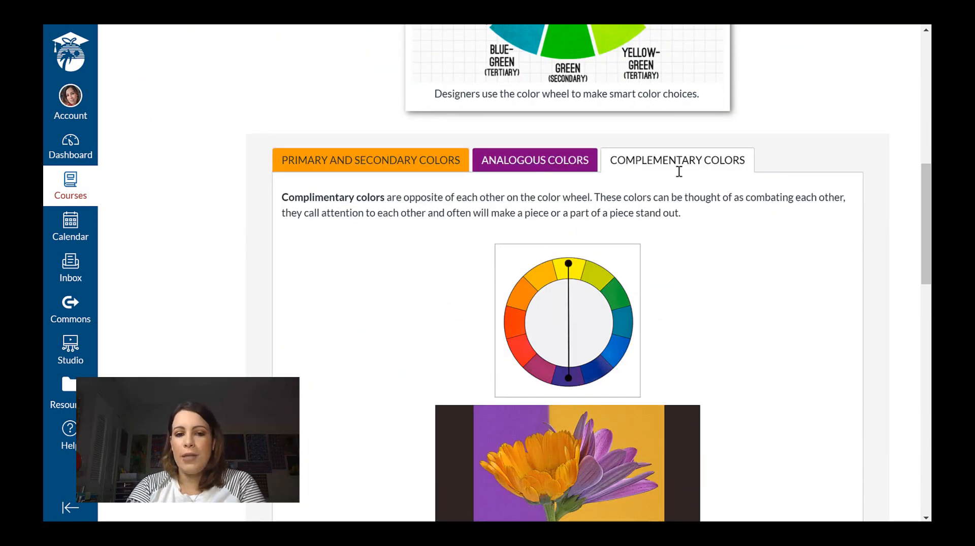
{"action": "left_click", "coordinate": [524, 167]}
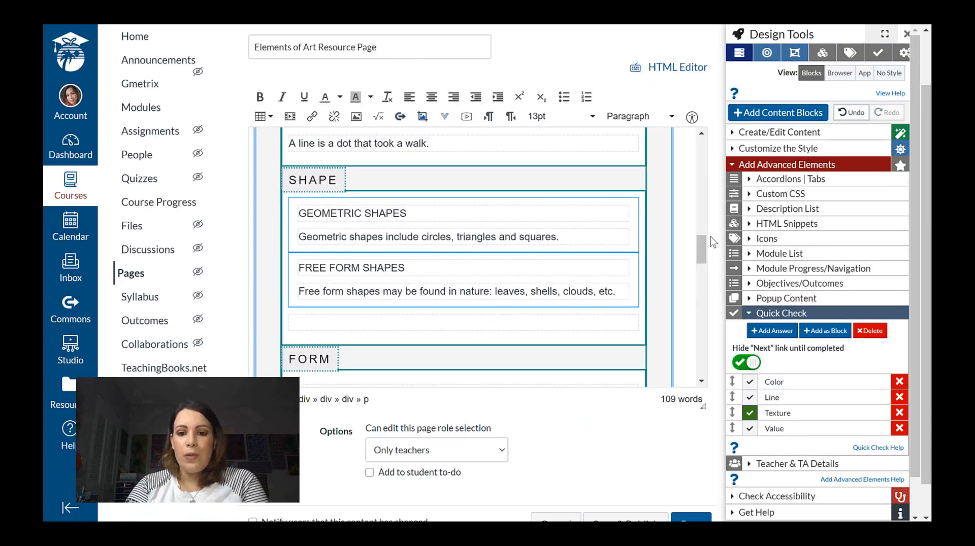
Give the LINE tab heading a green background from the page's content colors.
{"action": "left_click", "coordinate": [756, 166]}
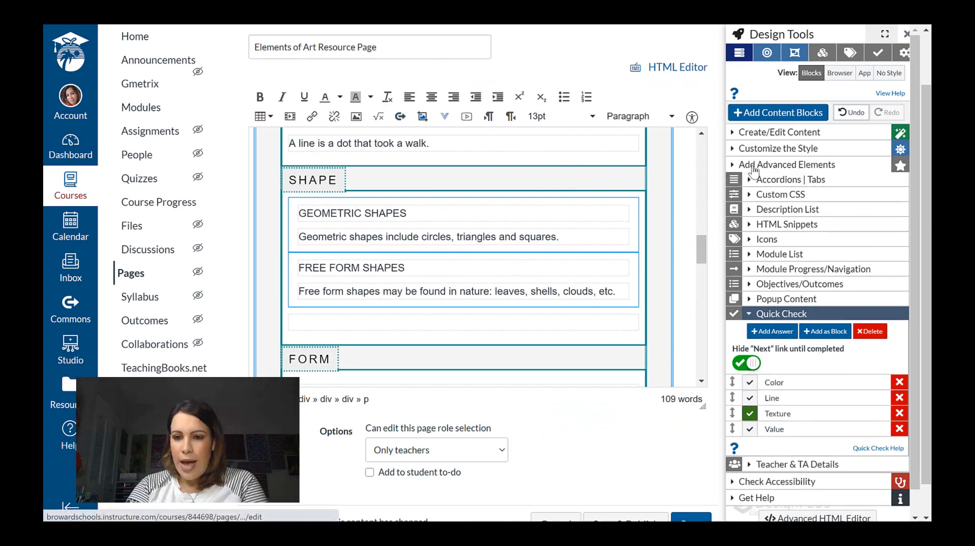
{"action": "scroll", "coordinate": [701, 249], "scroll_direction": "up", "scroll_amount": 3}
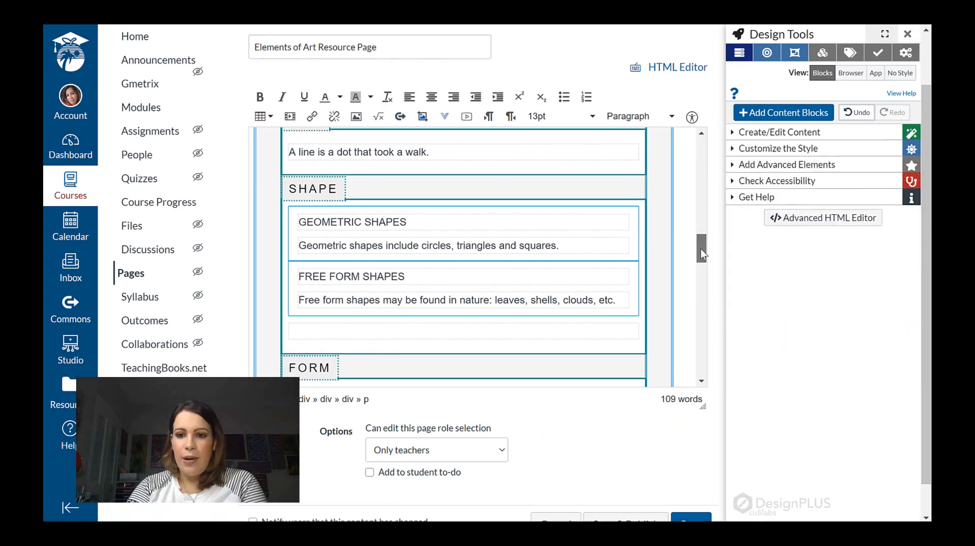
{"action": "left_click_drag", "start_coordinate": [696, 248], "coordinate": [695, 248]}
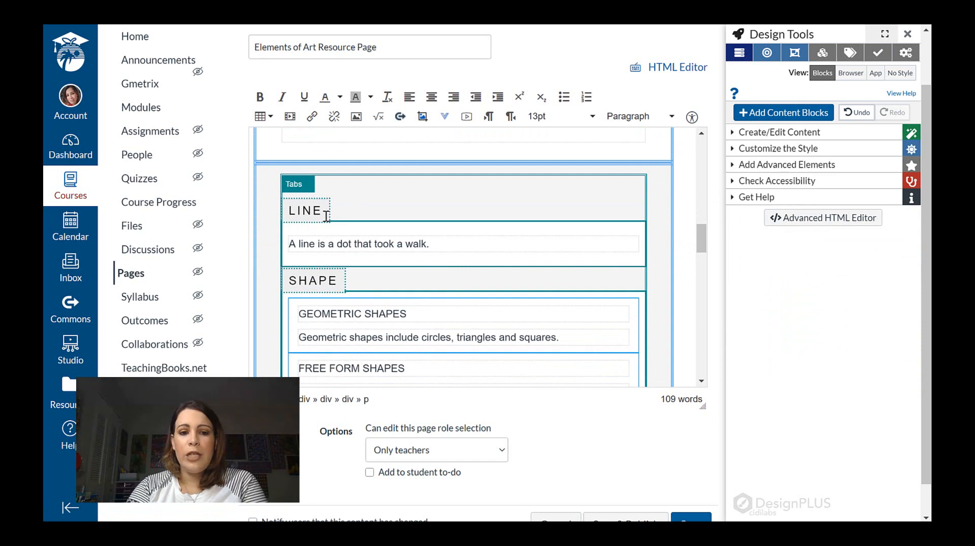
{"action": "left_click", "coordinate": [298, 210]}
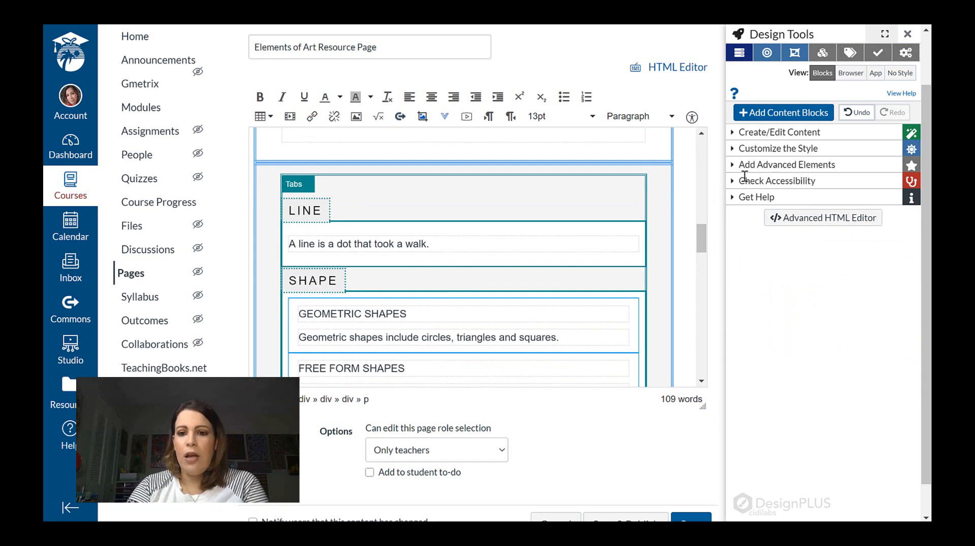
{"action": "left_click", "coordinate": [732, 150]}
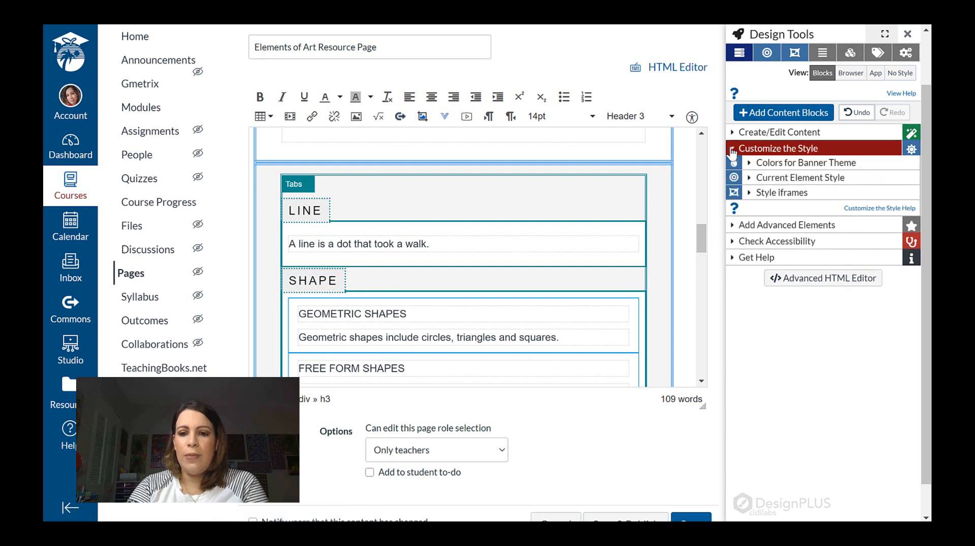
{"action": "left_click", "coordinate": [762, 179]}
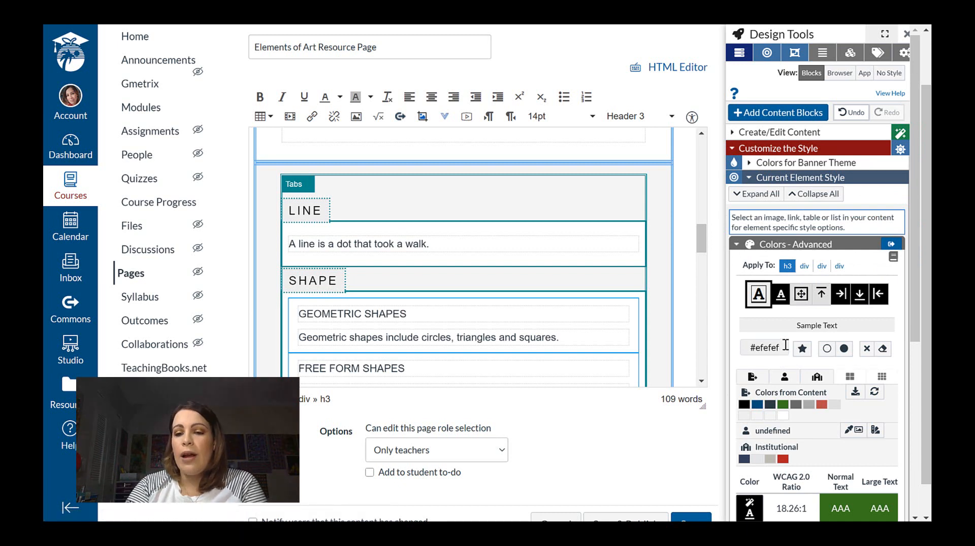
{"action": "left_click", "coordinate": [783, 405]}
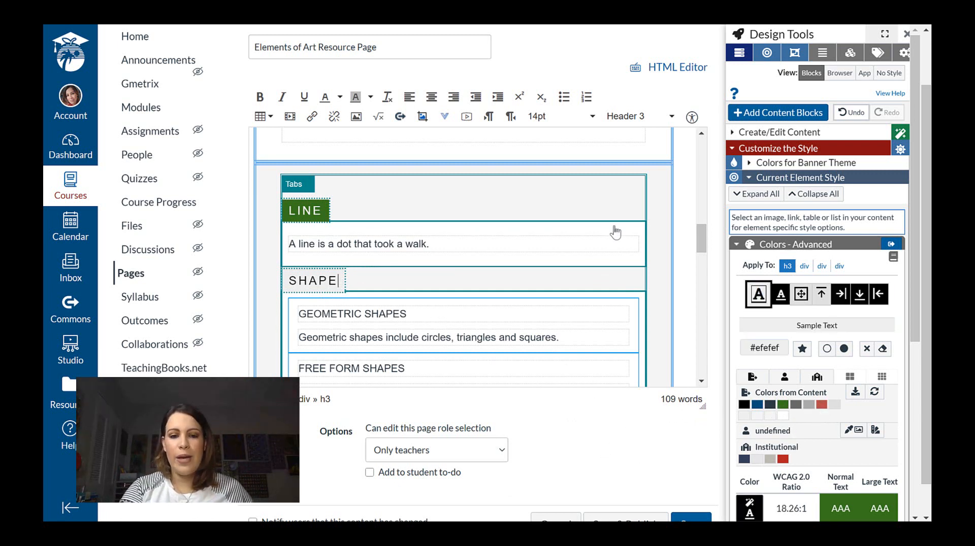
Set the SHAPE tab heading's background to red #b94a48 and the FORM tab heading's background to dark slate #2d3b45.
{"action": "left_click_drag", "start_coordinate": [702, 240], "coordinate": [698, 262]}
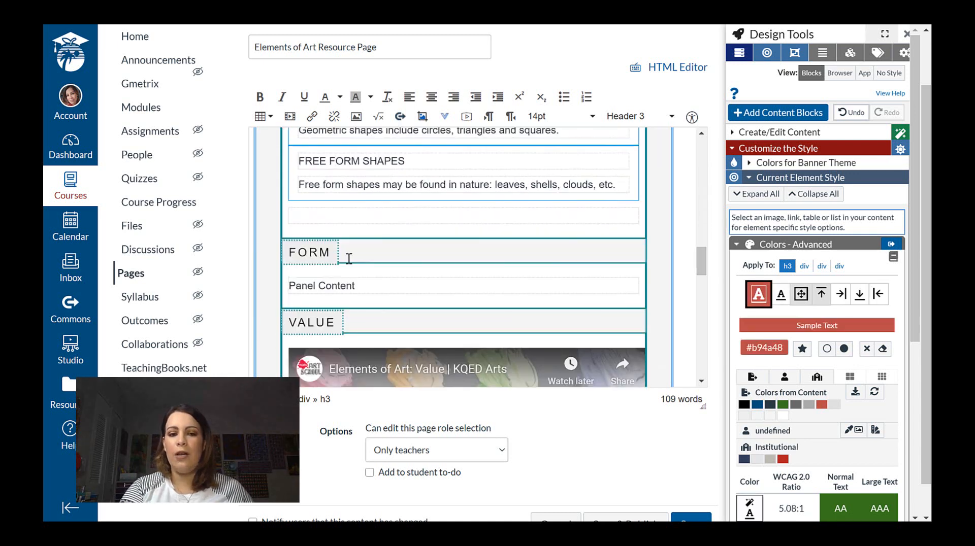
{"action": "left_click", "coordinate": [331, 252]}
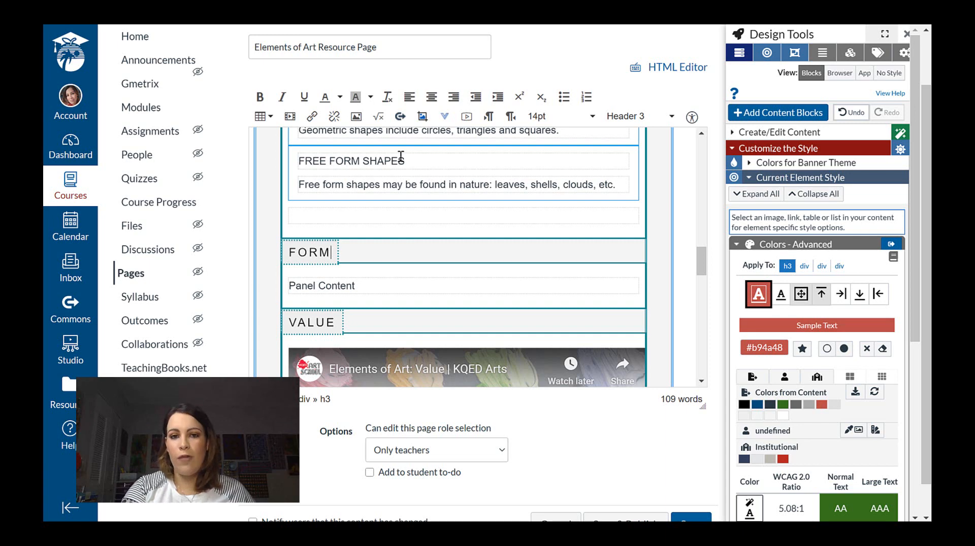
{"action": "left_click", "coordinate": [770, 406]}
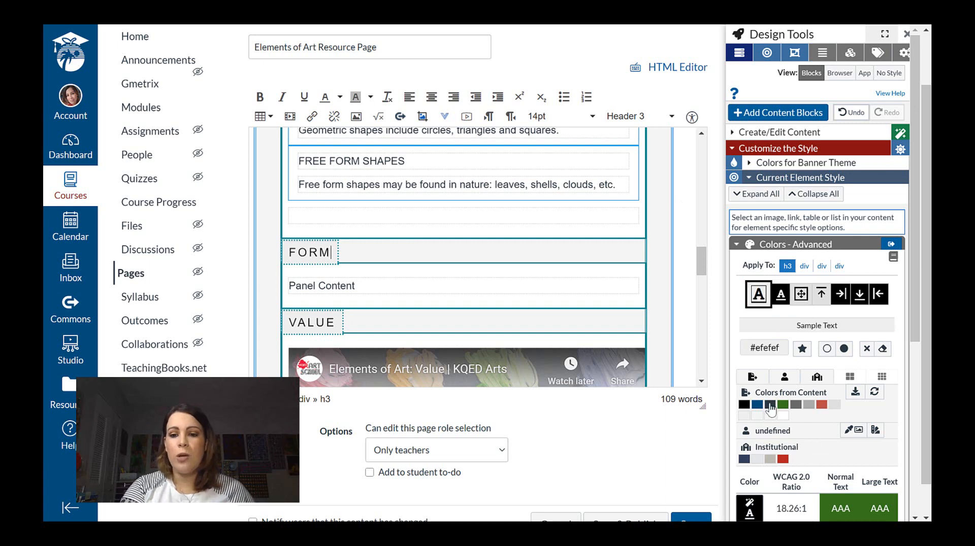
Set the background of the banner title "Elements of Art Introduction Page" to red #b94a48.
{"action": "left_click_drag", "start_coordinate": [702, 260], "coordinate": [710, 157]}
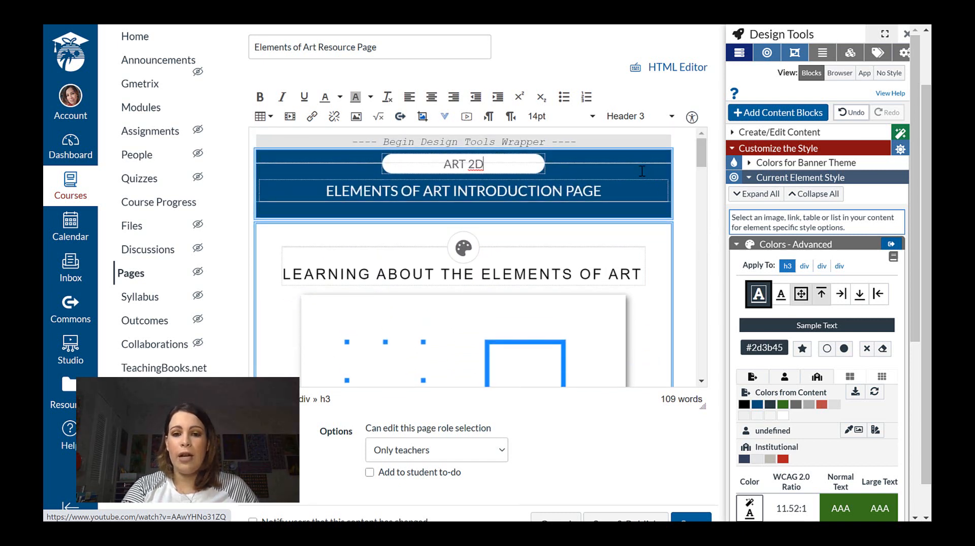
{"action": "left_click", "coordinate": [393, 163]}
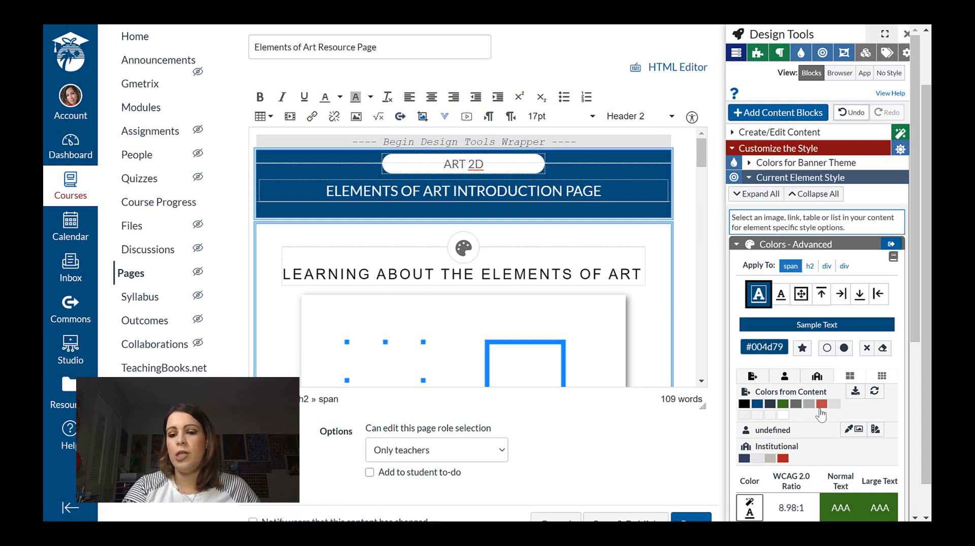
{"action": "left_click", "coordinate": [822, 404]}
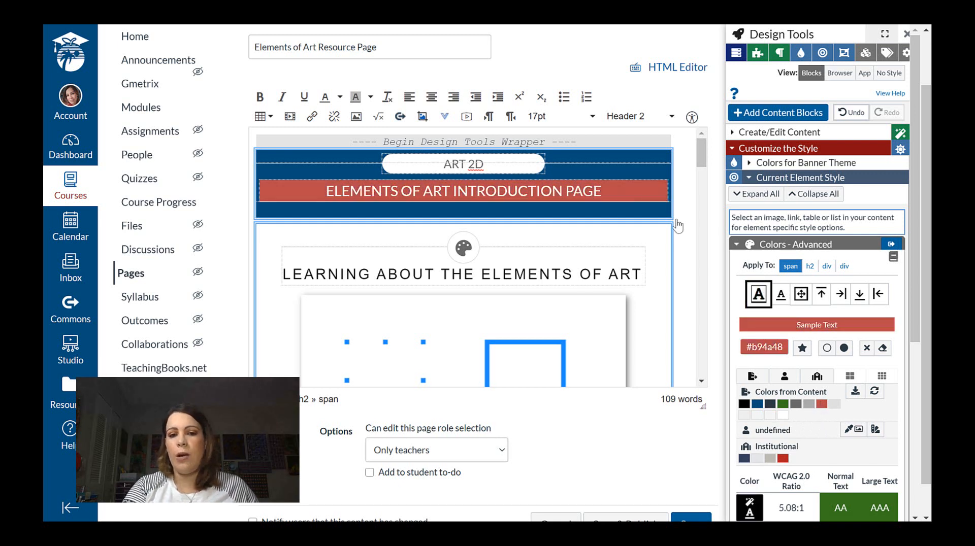
Set the COLOR tab heading's background to blue #004d79 and save the page.
{"action": "left_click_drag", "start_coordinate": [705, 155], "coordinate": [710, 257]}
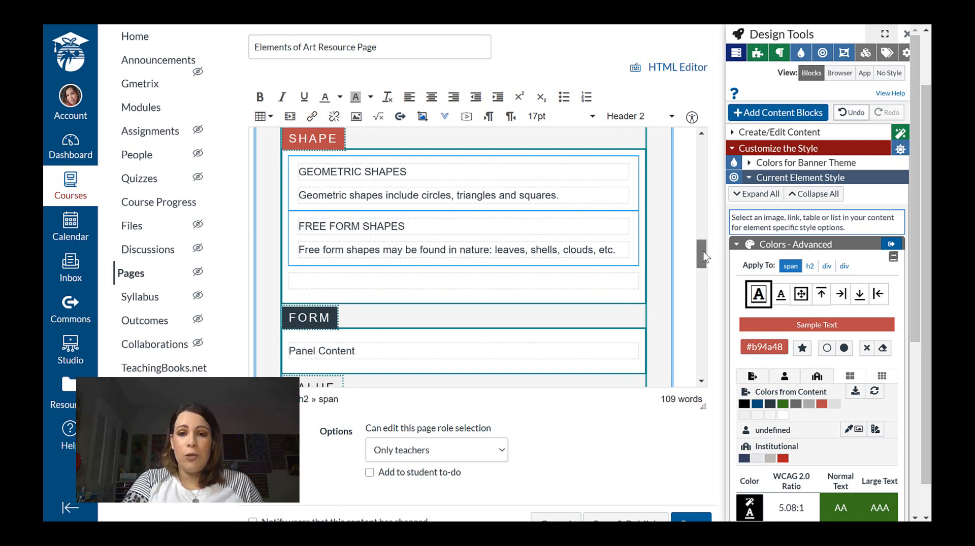
{"action": "left_click_drag", "start_coordinate": [704, 258], "coordinate": [698, 298]}
{"action": "left_click", "coordinate": [344, 252]}
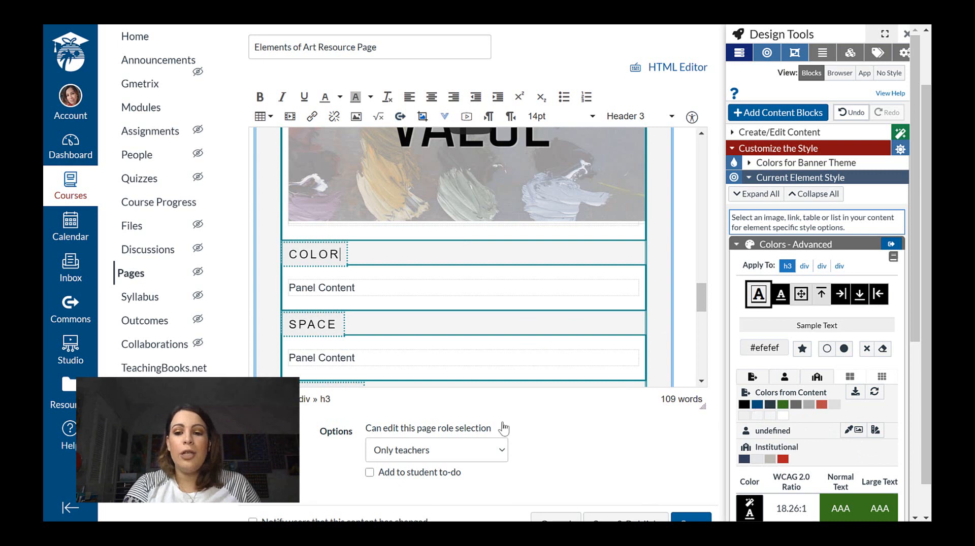
{"action": "left_click_drag", "start_coordinate": [928, 321], "coordinate": [928, 345]}
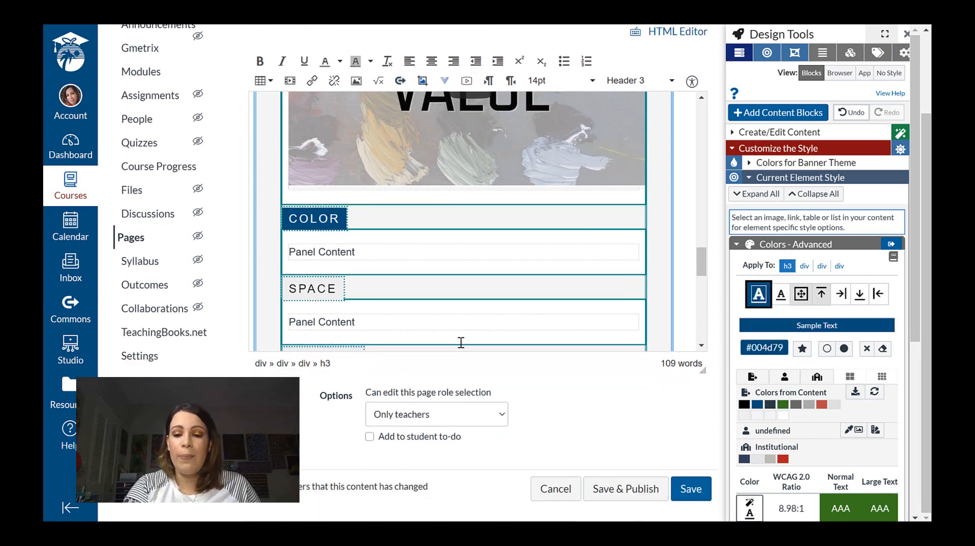
{"action": "left_click", "coordinate": [702, 501]}
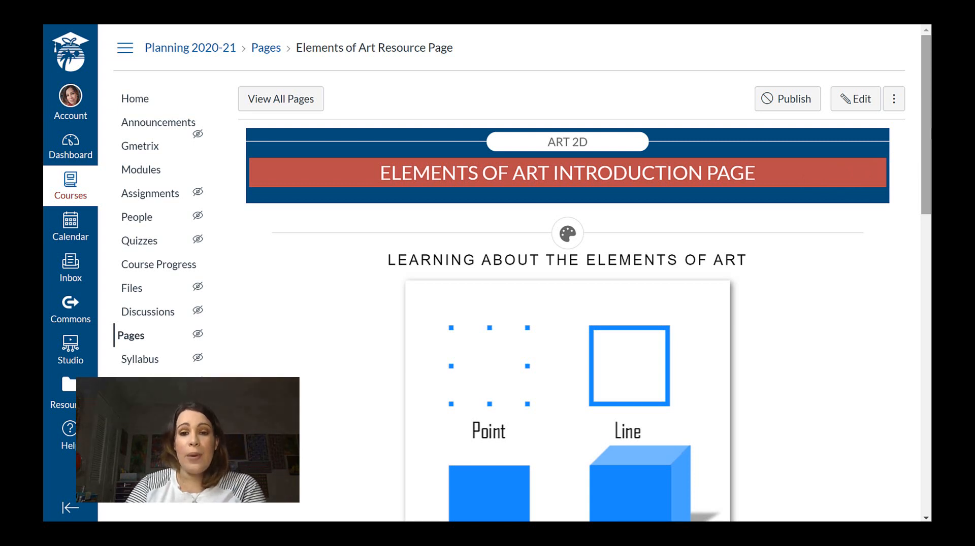
Review the saved page from the banner through the captioned elements of art image to the tabs.
{"action": "scroll", "coordinate": [567, 274], "scroll_direction": "down", "scroll_amount": 5}
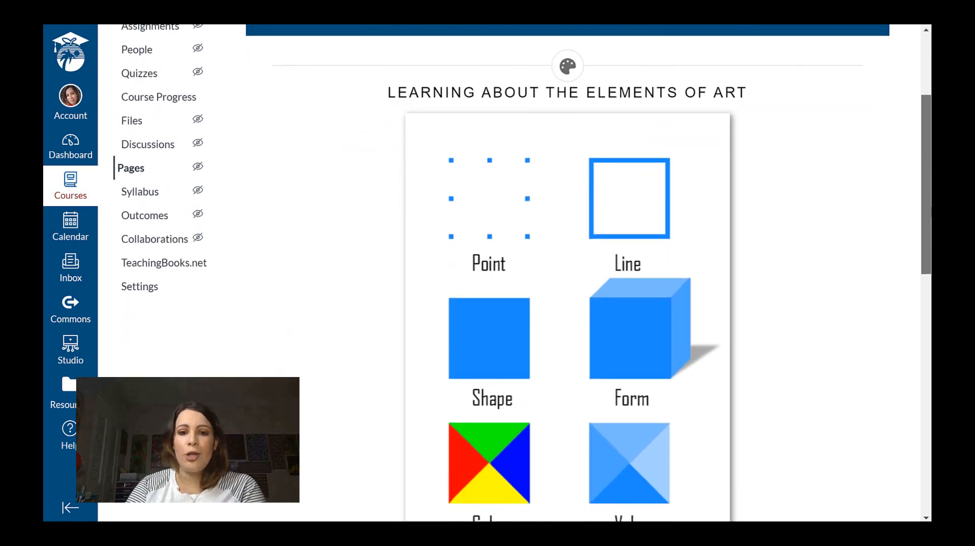
{"action": "scroll", "coordinate": [914, 277], "scroll_direction": "down", "scroll_amount": 3}
{"action": "scroll", "coordinate": [914, 277], "scroll_direction": "up", "scroll_amount": 1}
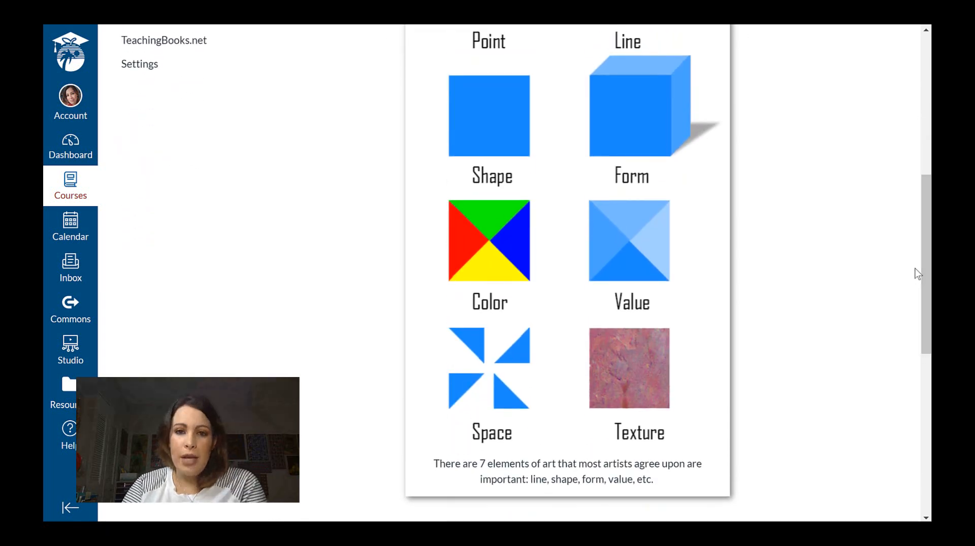
{"action": "mouse_move", "coordinate": [925, 329]}
{"action": "left_mouse_down"}
{"action": "mouse_move", "coordinate": [925, 342]}
{"action": "mouse_move", "coordinate": [925, 330]}
{"action": "left_mouse_up"}
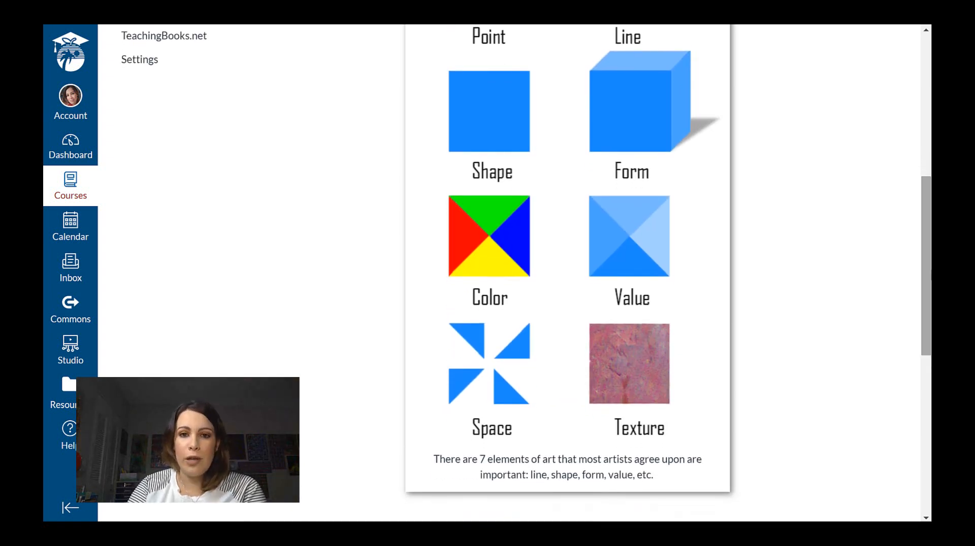
{"action": "mouse_move", "coordinate": [929, 277]}
{"action": "left_mouse_down"}
{"action": "mouse_move", "coordinate": [929, 212]}
{"action": "mouse_move", "coordinate": [929, 292]}
{"action": "left_mouse_up"}
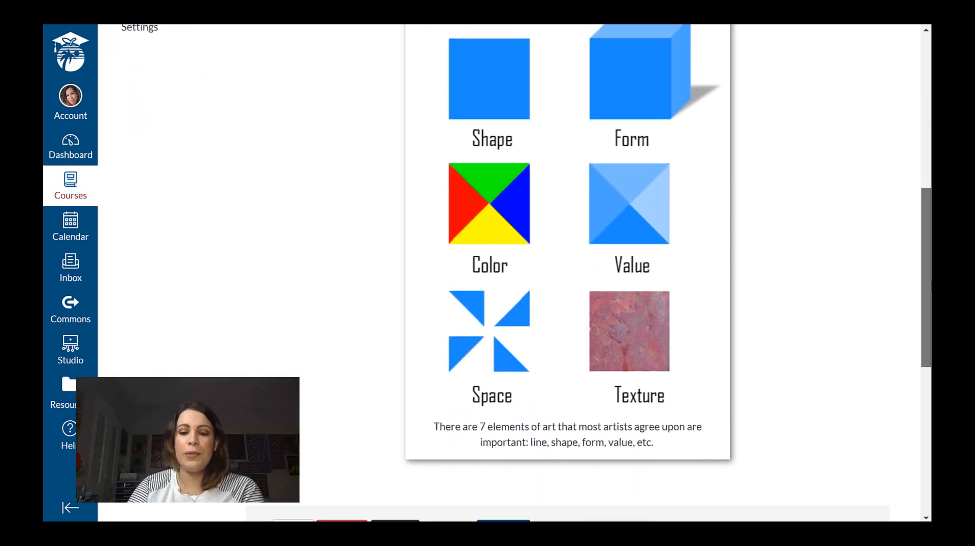
{"action": "left_click_drag", "start_coordinate": [929, 290], "coordinate": [930, 384]}
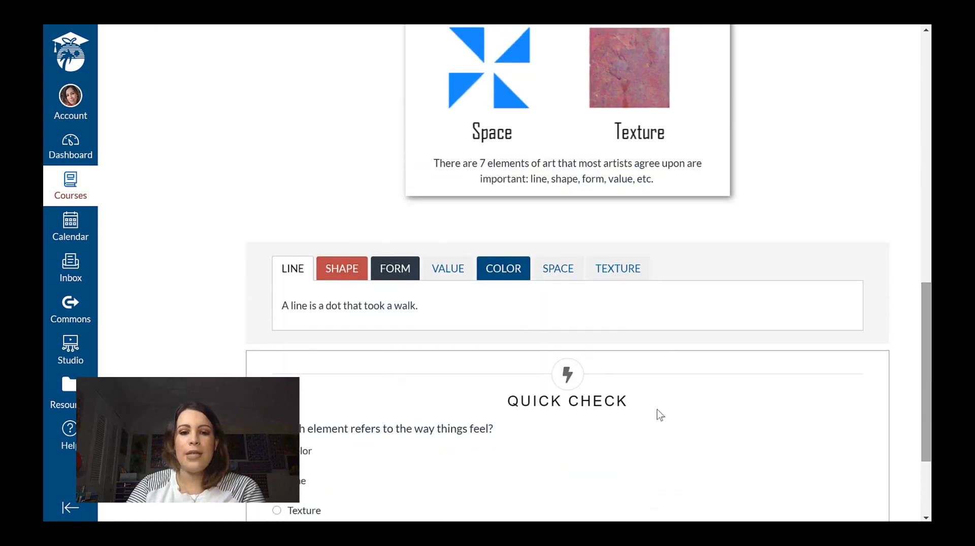
Check the content of the SHAPE, FORM, VALUE, COLOR, SPACE and TEXTURE tabs, ending on SHAPE.
{"action": "left_click", "coordinate": [340, 274]}
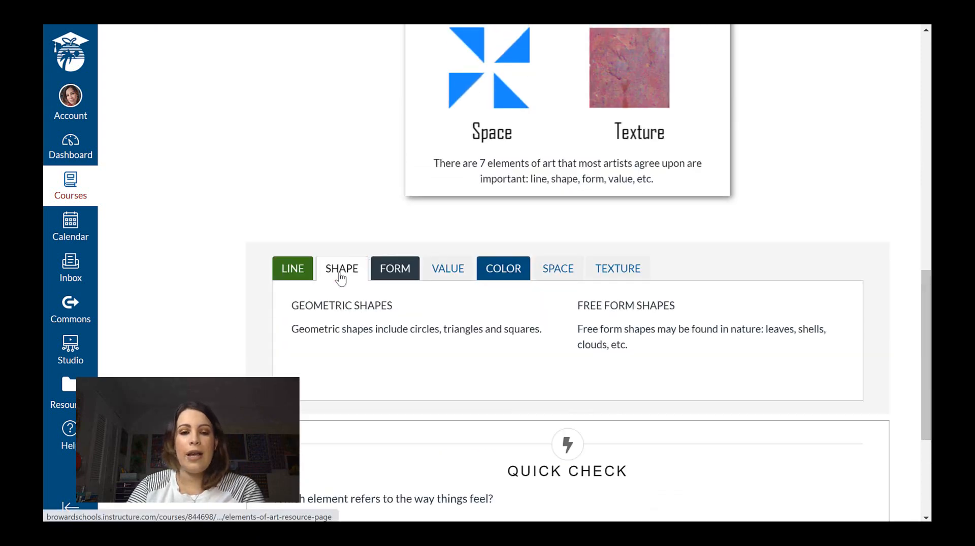
{"action": "left_click", "coordinate": [389, 276]}
{"action": "left_click", "coordinate": [440, 273]}
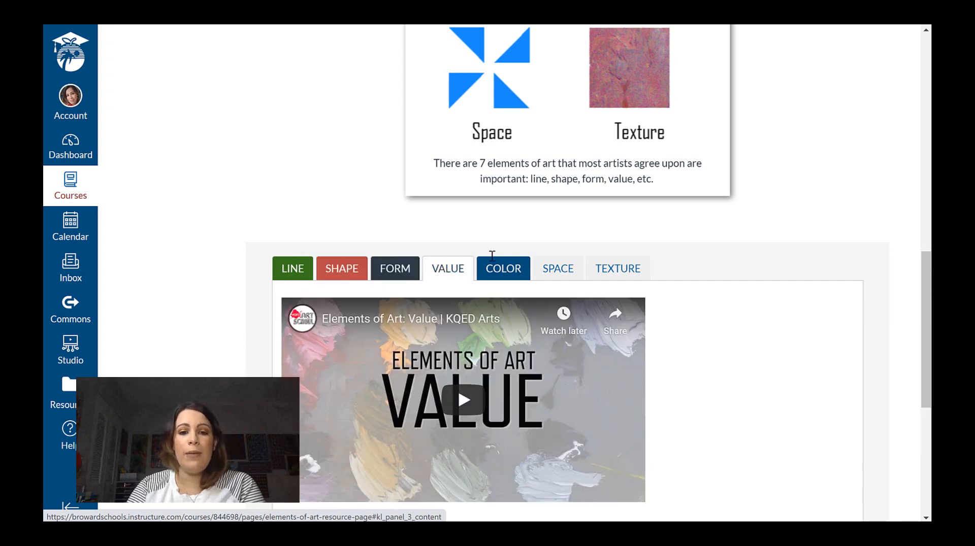
{"action": "left_click", "coordinate": [517, 270]}
{"action": "left_click", "coordinate": [549, 275]}
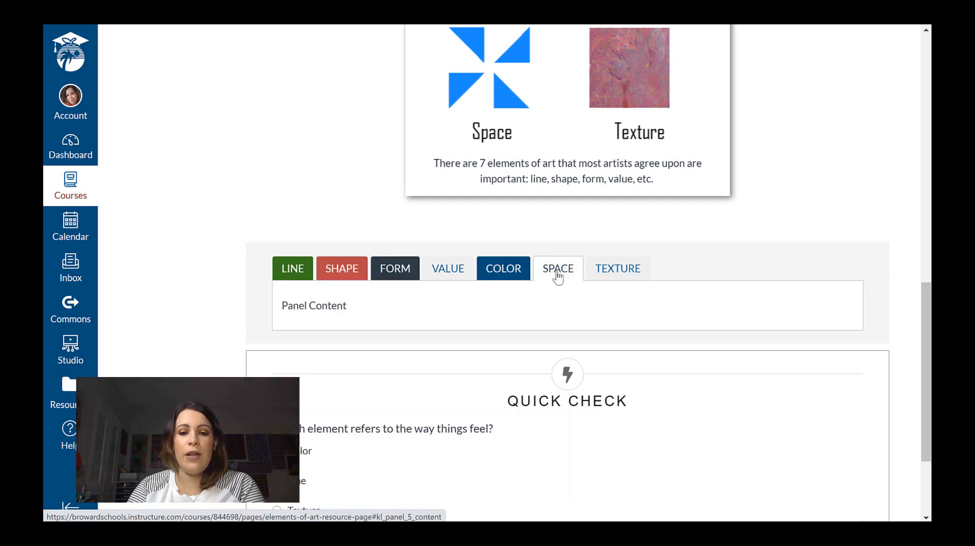
{"action": "left_click", "coordinate": [609, 280]}
{"action": "left_click", "coordinate": [387, 277]}
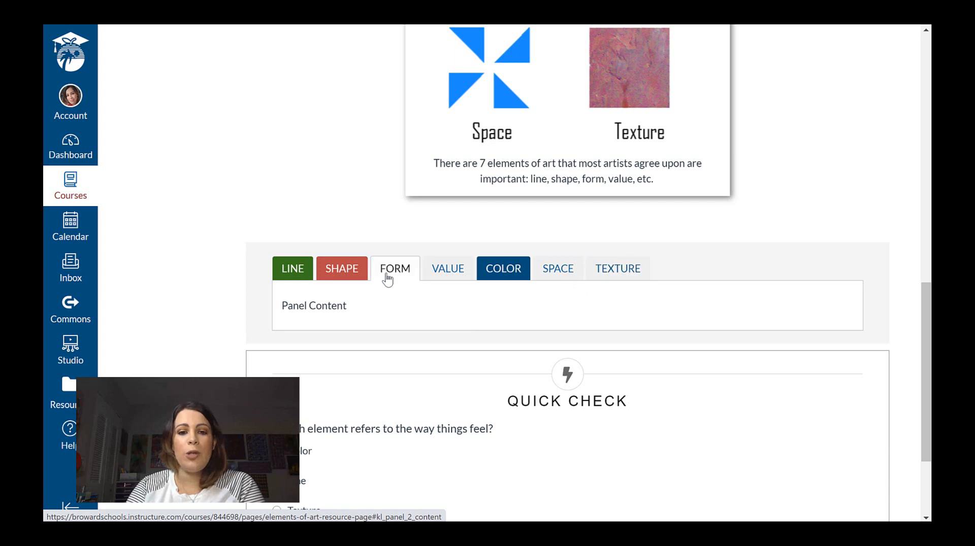
{"action": "left_click", "coordinate": [337, 277]}
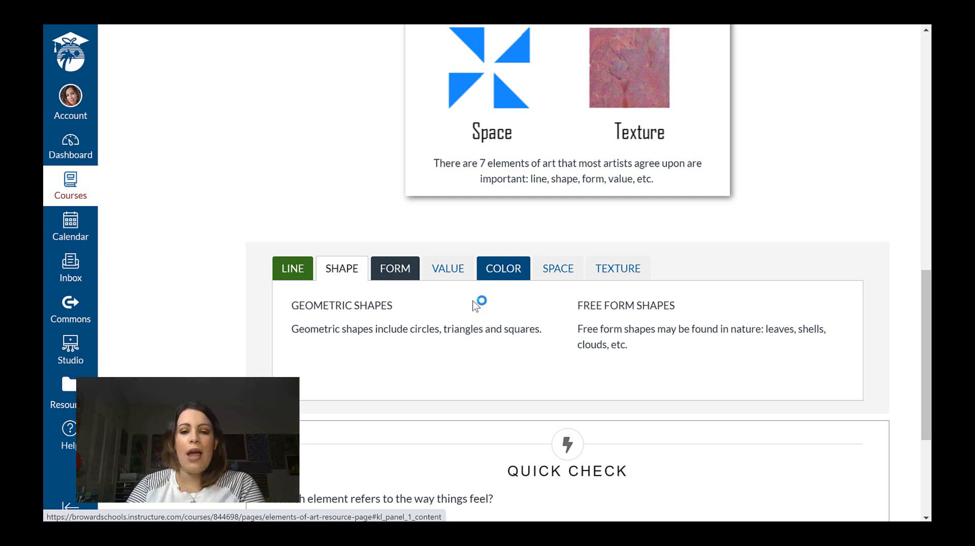
Test the Quick Check question about the way things feel by answering Texture.
{"action": "left_click_drag", "start_coordinate": [927, 358], "coordinate": [927, 428]}
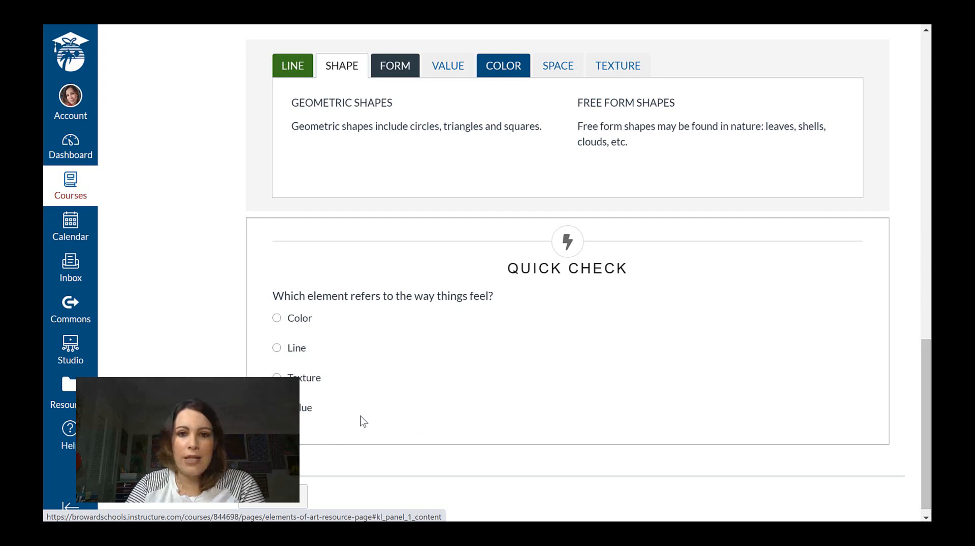
{"action": "left_click", "coordinate": [308, 384]}
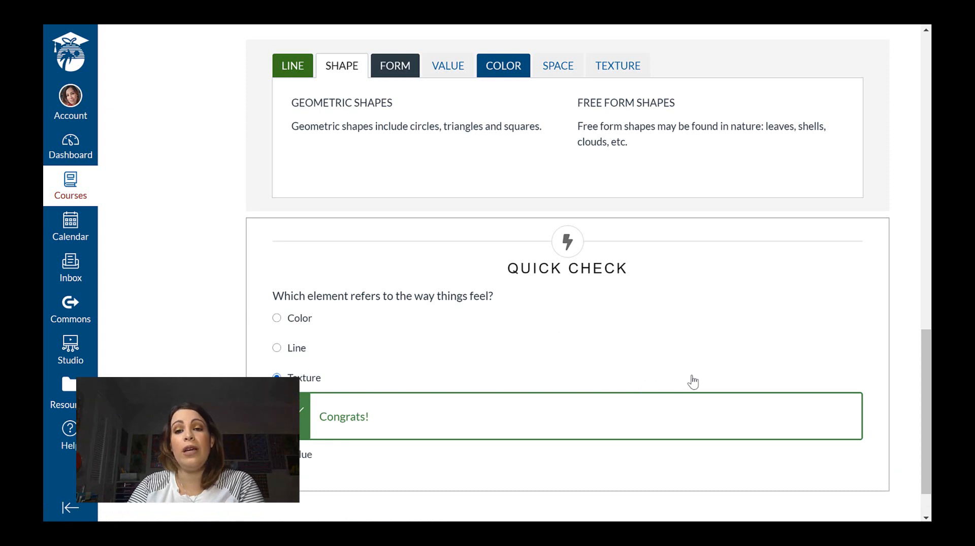
Go through the LINE, SHAPE, FORM, VALUE and COLOR tabs again and return to the page banner.
{"action": "left_click_drag", "start_coordinate": [931, 394], "coordinate": [930, 313]}
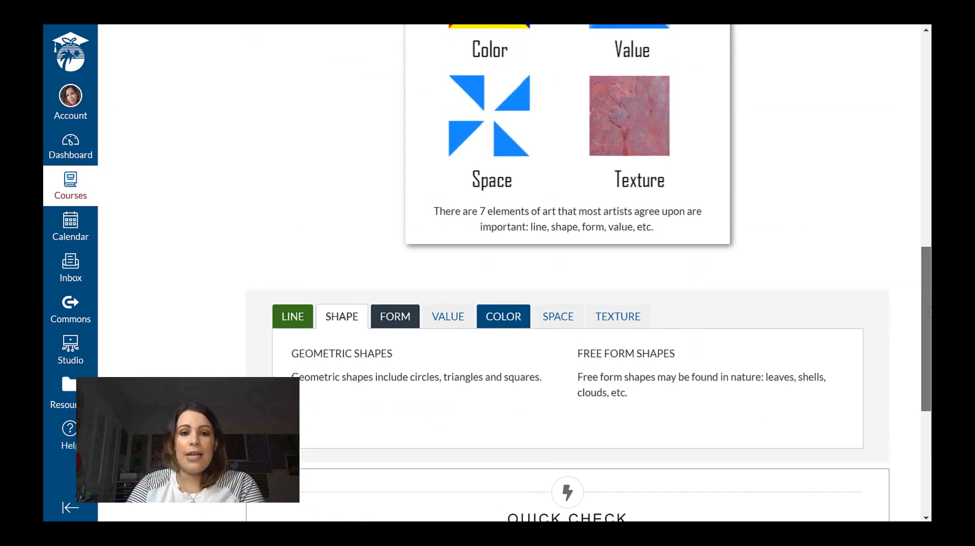
{"action": "left_click", "coordinate": [454, 317]}
{"action": "left_click", "coordinate": [337, 321]}
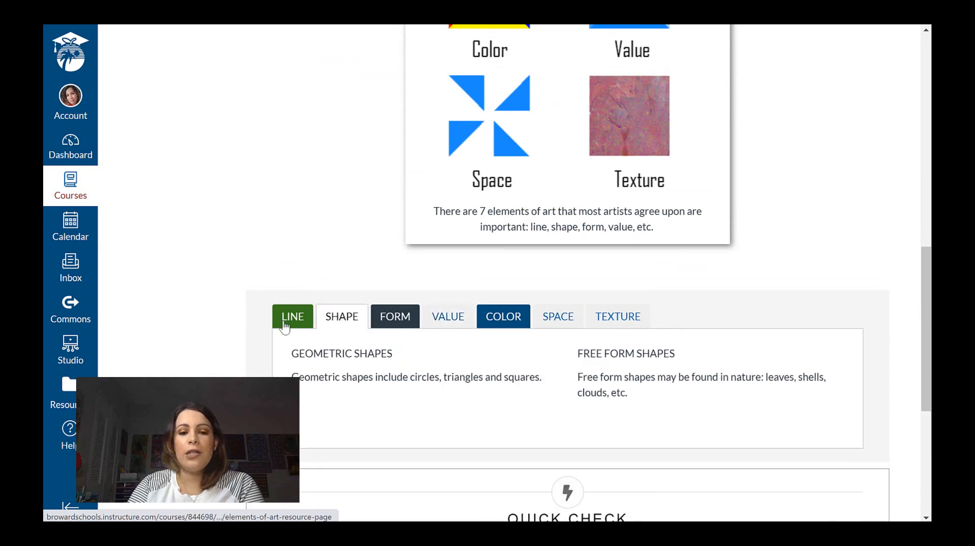
{"action": "left_click", "coordinate": [292, 317]}
{"action": "left_click_drag", "start_coordinate": [927, 266], "coordinate": [914, 376]}
{"action": "left_click", "coordinate": [386, 278]}
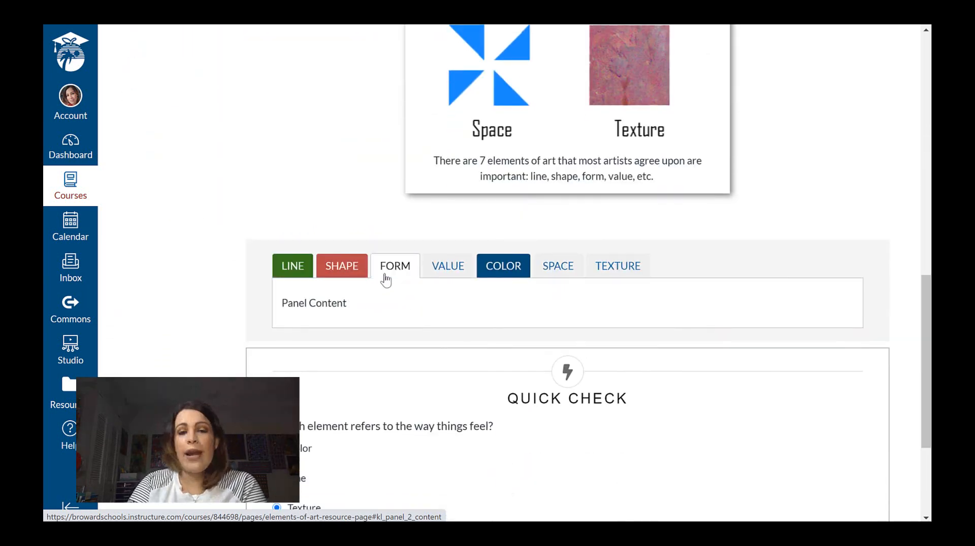
{"action": "left_click", "coordinate": [428, 277]}
{"action": "left_click", "coordinate": [508, 275]}
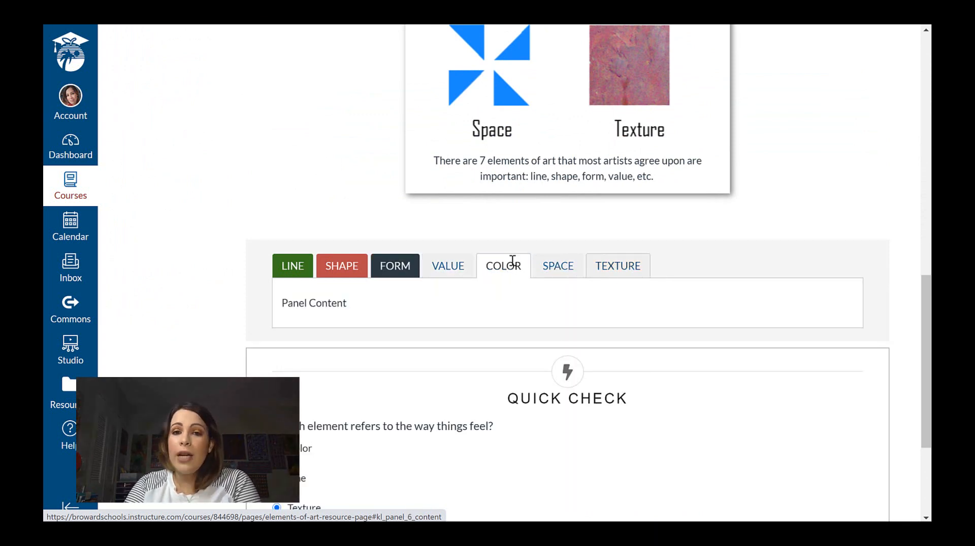
{"action": "left_click", "coordinate": [341, 269]}
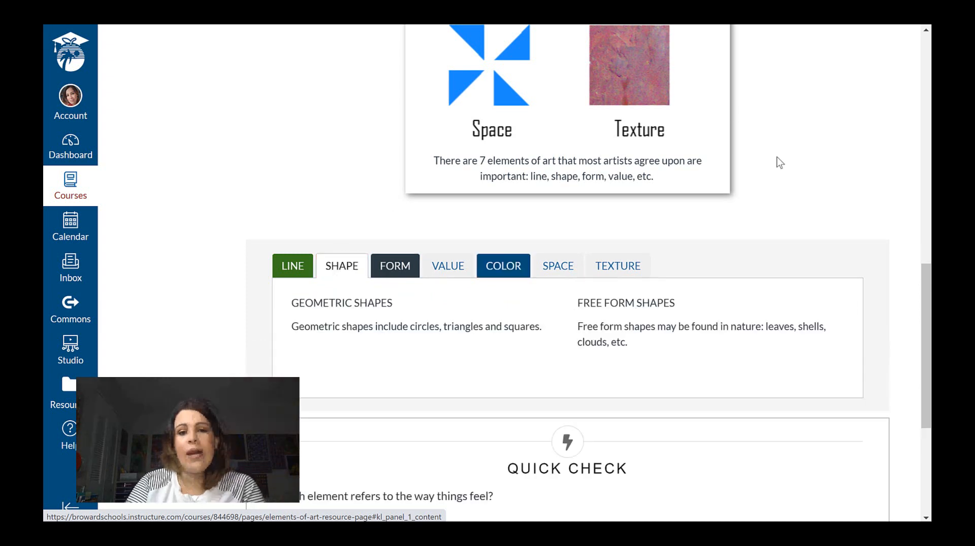
{"action": "left_click_drag", "start_coordinate": [927, 329], "coordinate": [927, 101]}
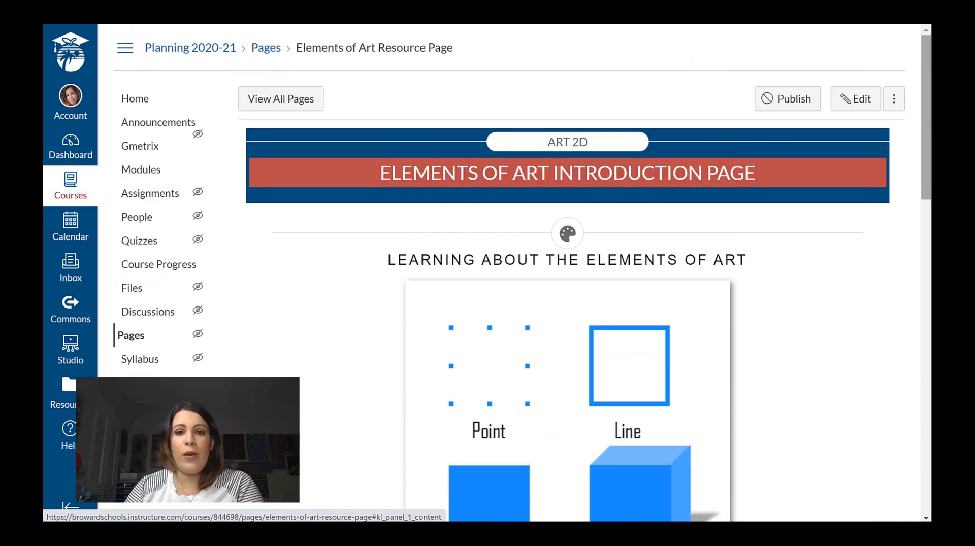